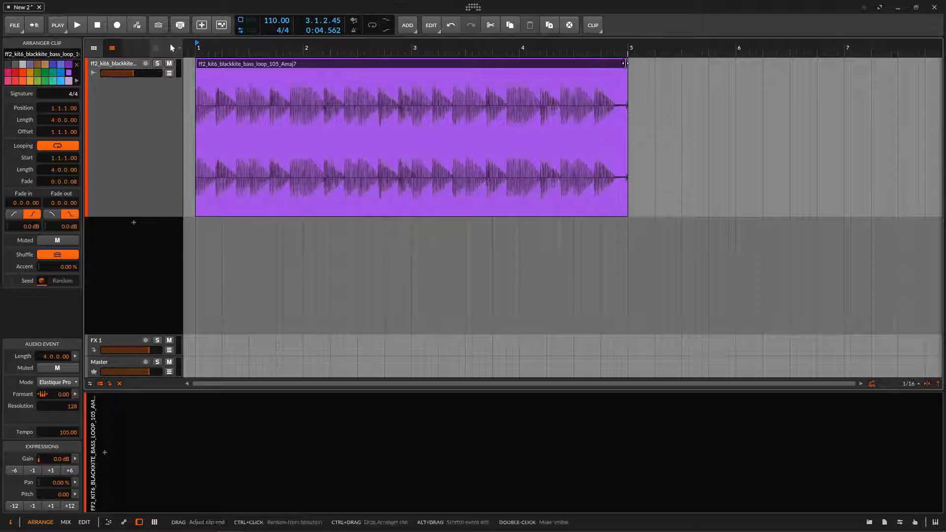
Shorten the bass loop clip to two bars and give it a fade-in of about 1.0.1.18, auditioning the result.
drag(604, 69, 411, 94)
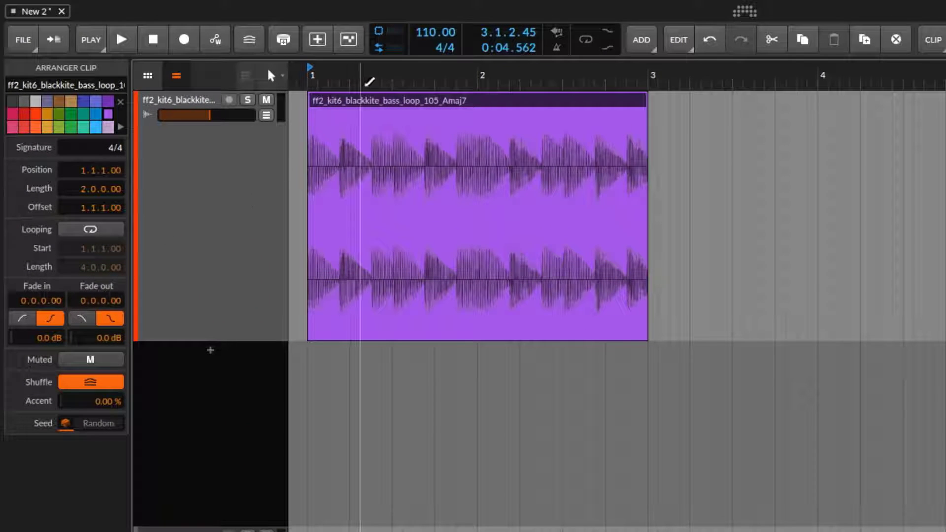
drag(371, 79, 400, 105)
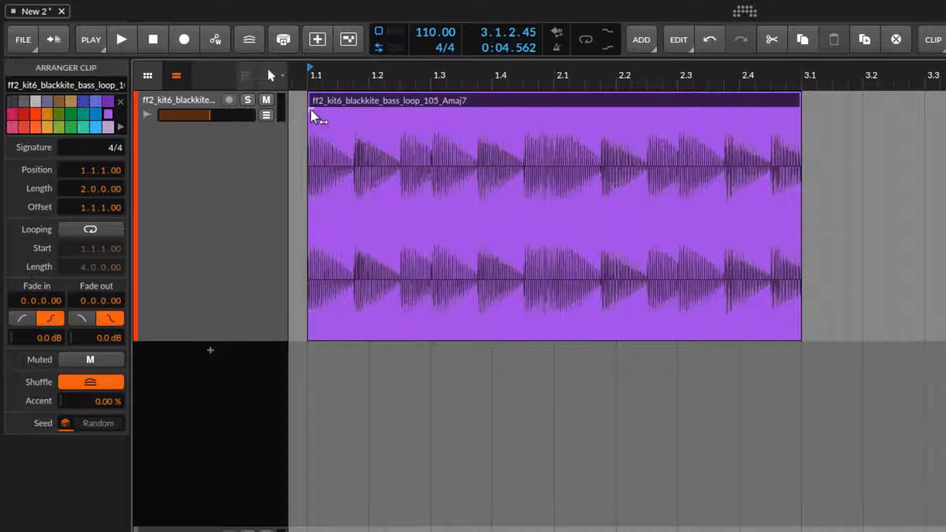
mouse_move(329, 120)
mouse_down()
mouse_move(515, 141)
mouse_move(640, 116)
mouse_move(574, 111)
mouse_up()
click(124, 39)
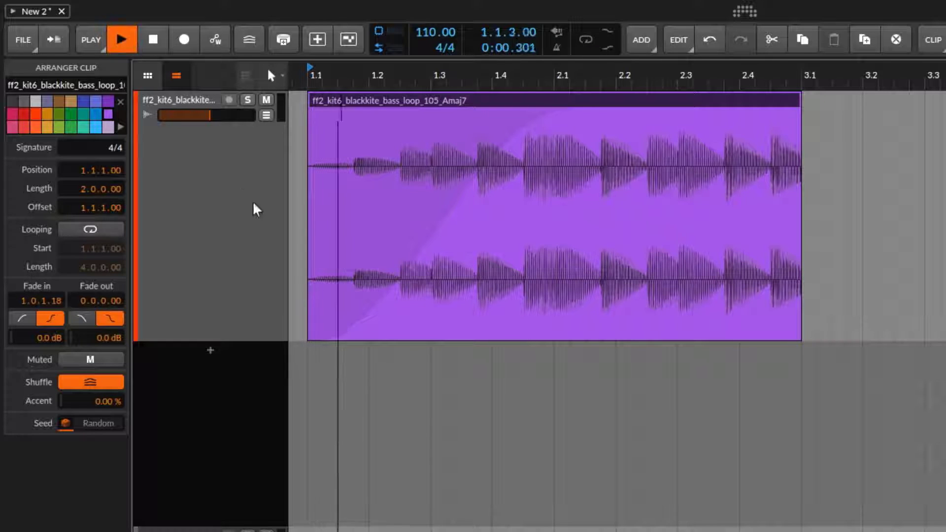
key(space)
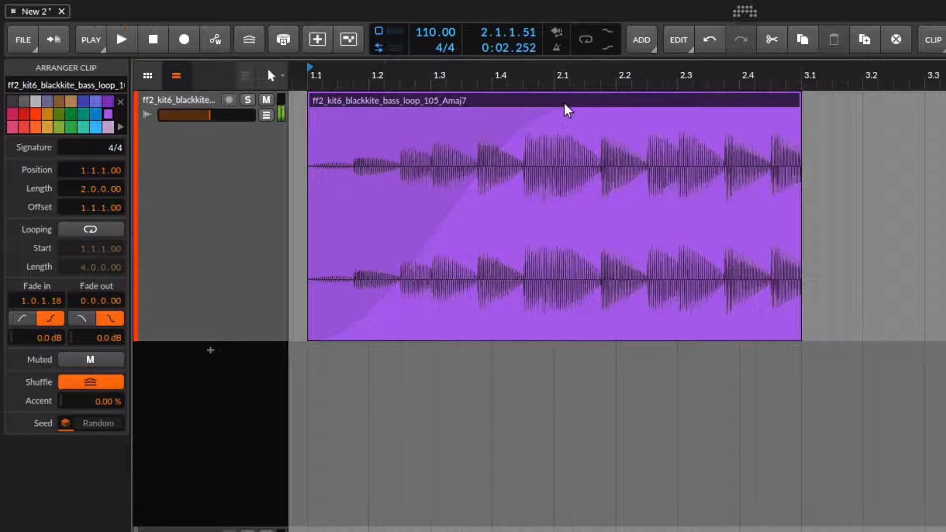
Shorten the clip's fade-in to about 0.1.1.98 and add a fade-out of about 0.2.1.04, checking them by playback.
drag(570, 112, 395, 120)
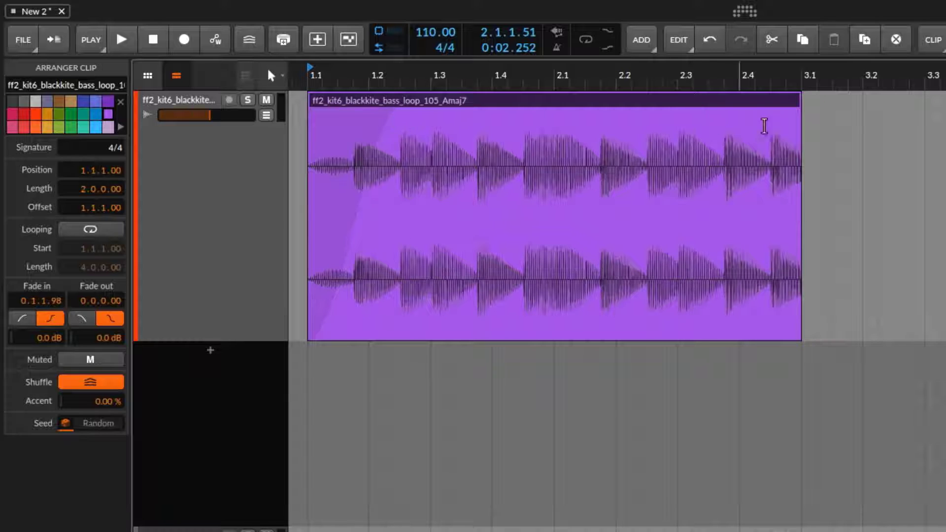
drag(802, 118, 660, 117)
key(space)
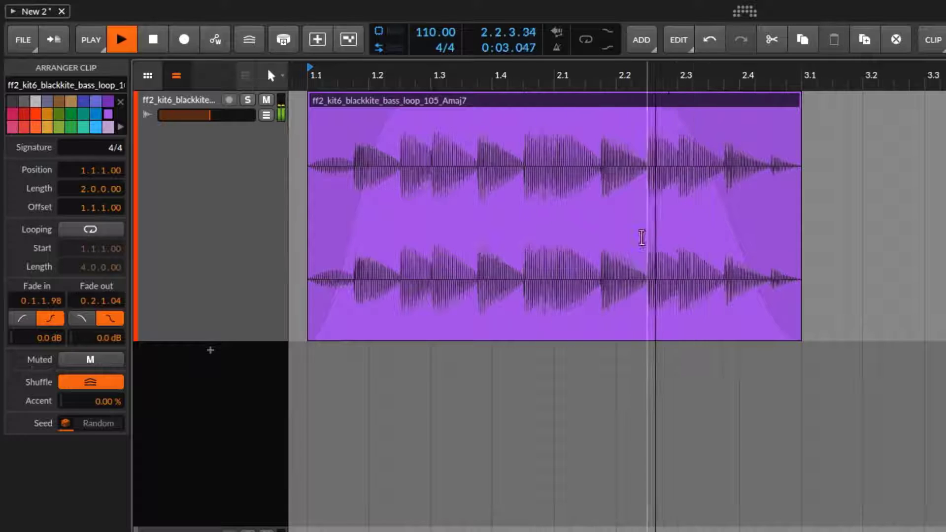
click(153, 45)
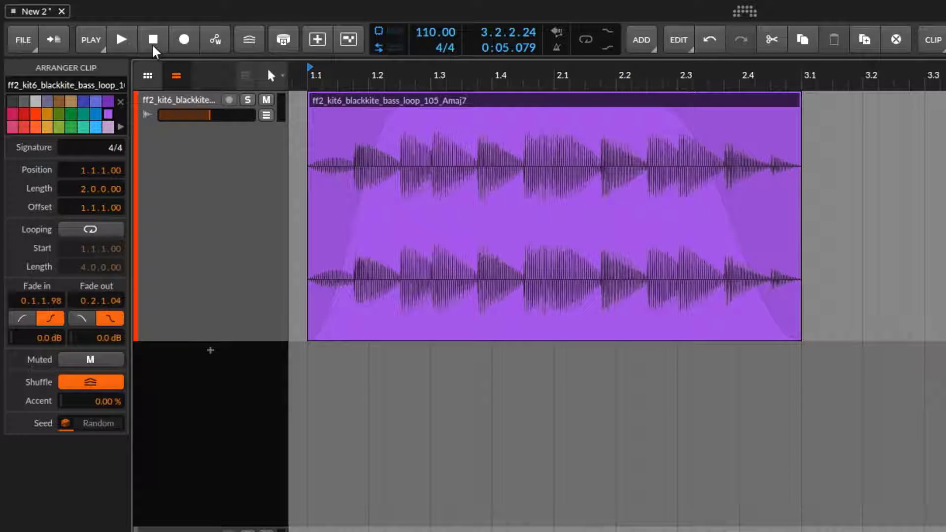
click(154, 47)
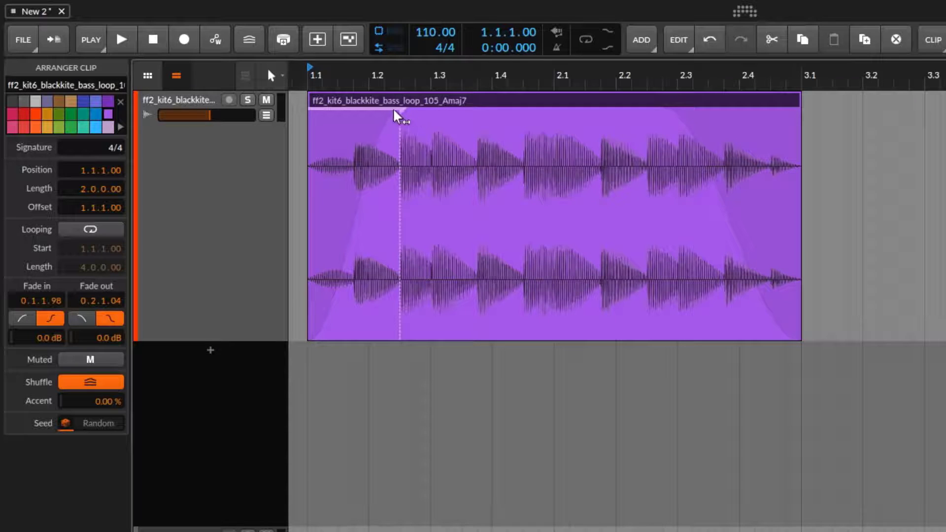
Lengthen the clip's fade-in to about 0.2.0.99 and bend the fade curves to -2.2 dB in and +2.3 dB out.
drag(394, 116, 445, 116)
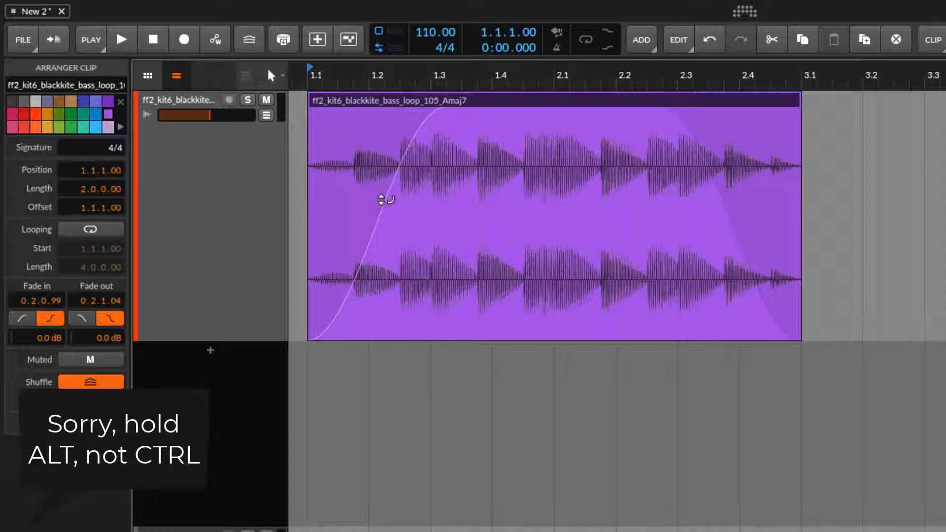
drag(386, 199, 385, 221)
drag(722, 200, 722, 162)
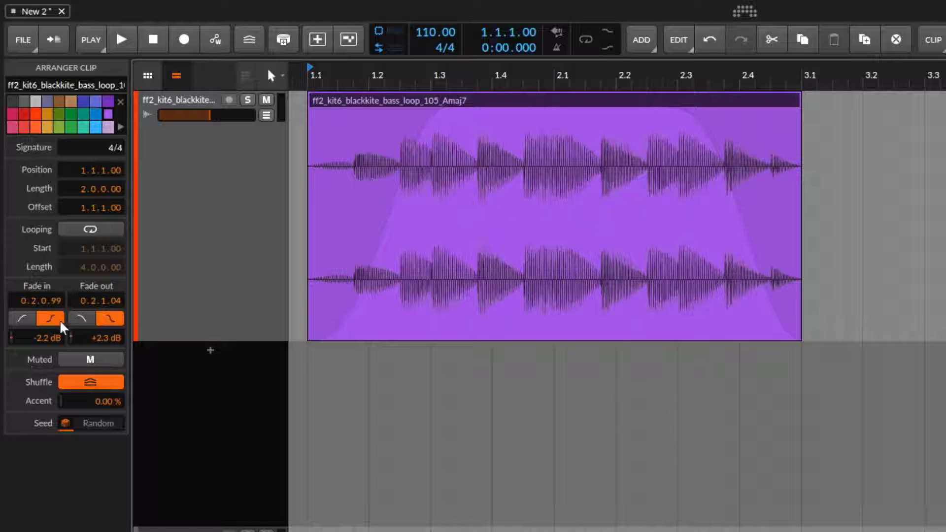
Switch both clip fades from S-curve to single-curve shape and adjust their slopes to -0.2 dB in and +0.5 dB out.
click(22, 321)
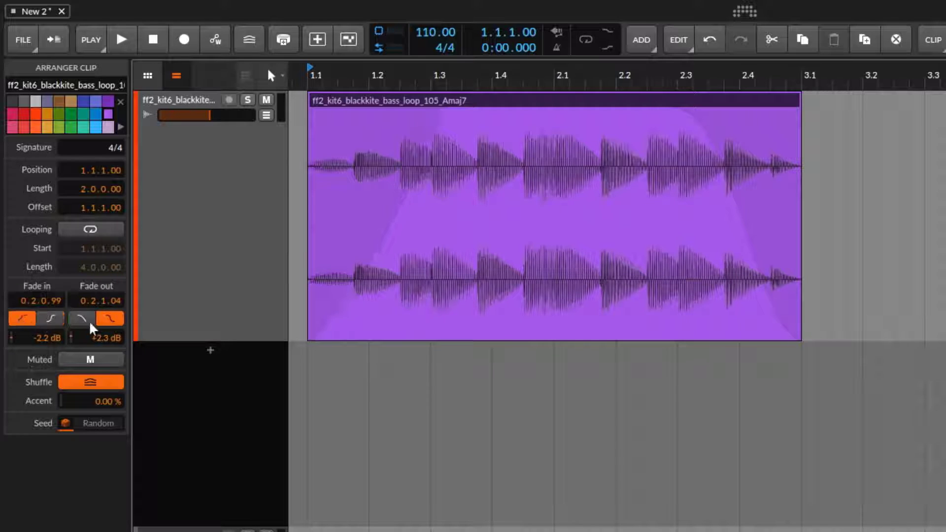
click(83, 320)
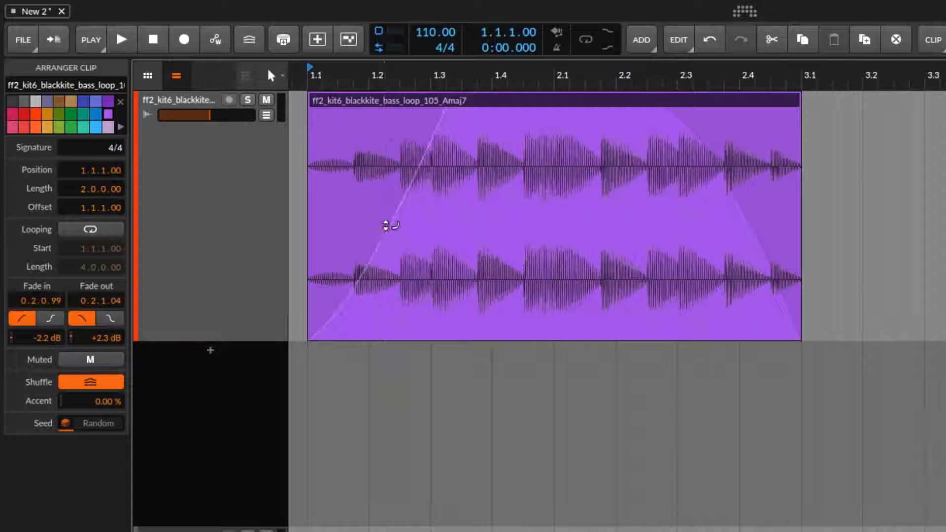
mouse_move(386, 226)
mouse_down()
mouse_move(384, 163)
mouse_move(384, 290)
mouse_move(385, 229)
mouse_up()
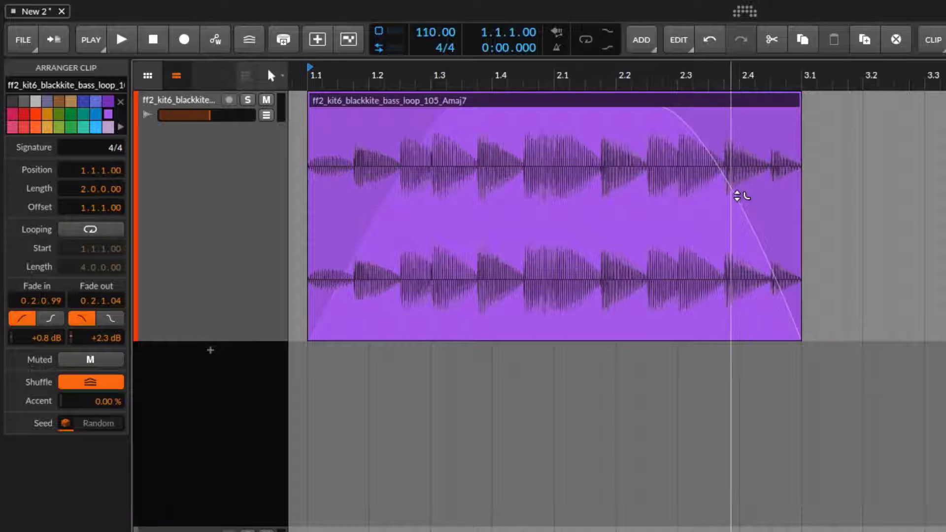
drag(737, 196, 737, 226)
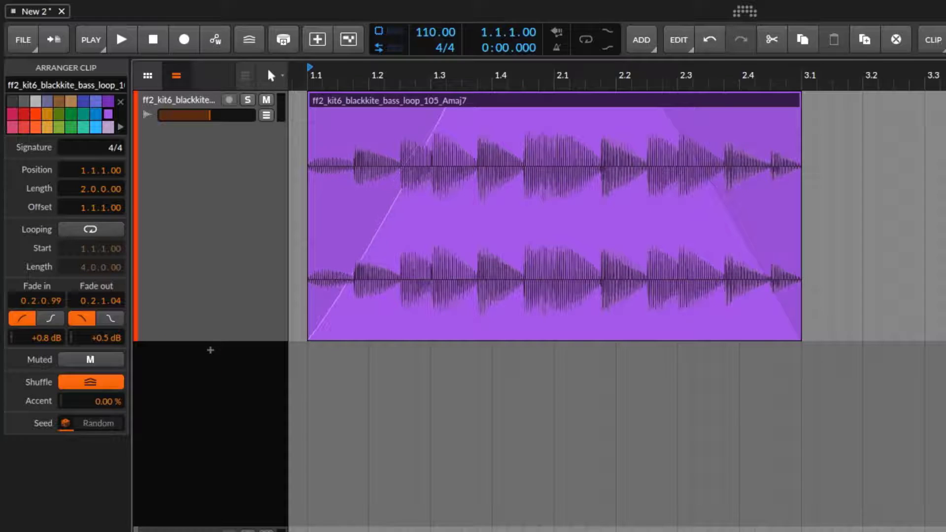
double_click(387, 211)
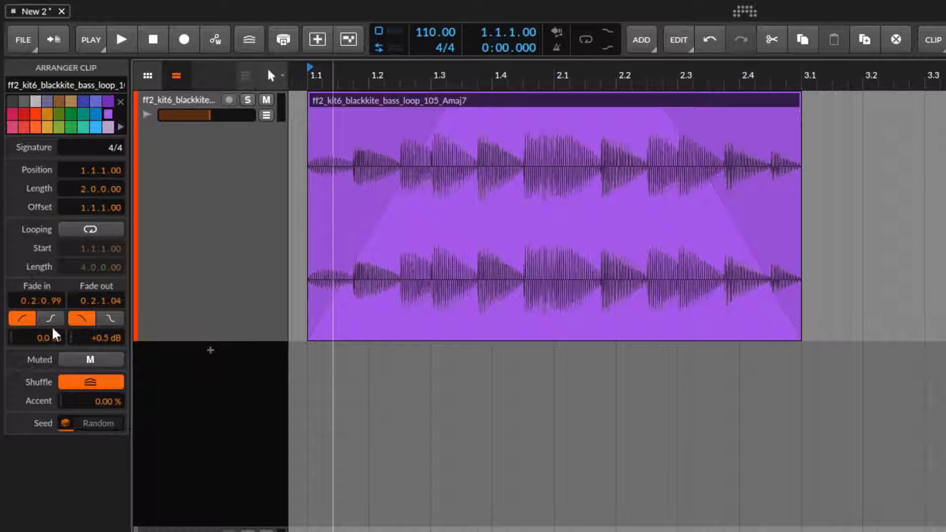
mouse_move(55, 343)
mouse_down()
mouse_move(54, 327)
mouse_move(54, 359)
mouse_move(42, 336)
mouse_up()
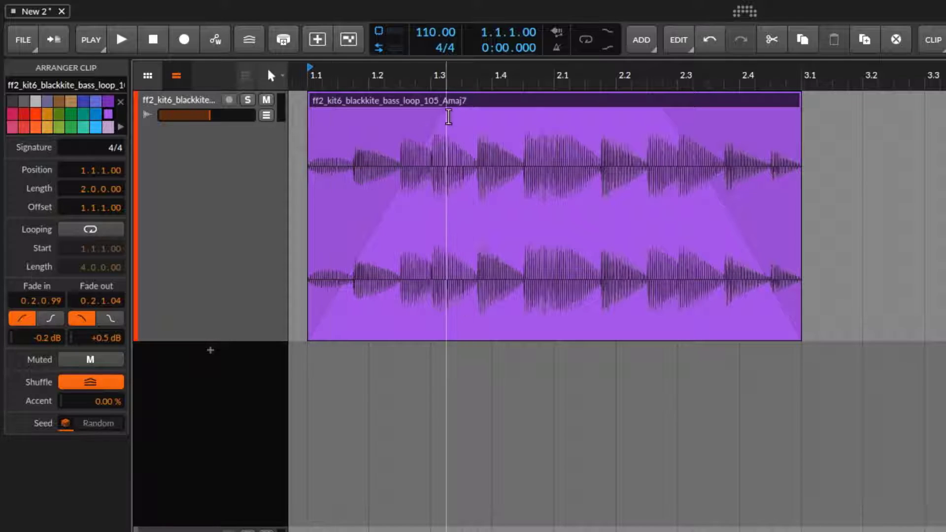
Reduce the clip's fade-in and fade-out lengths to zero.
drag(446, 120, 310, 120)
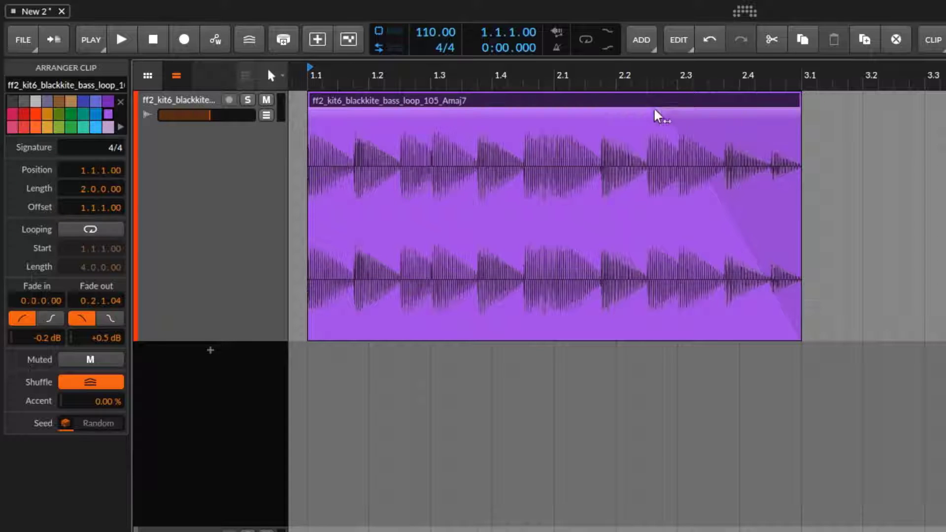
drag(662, 118, 793, 118)
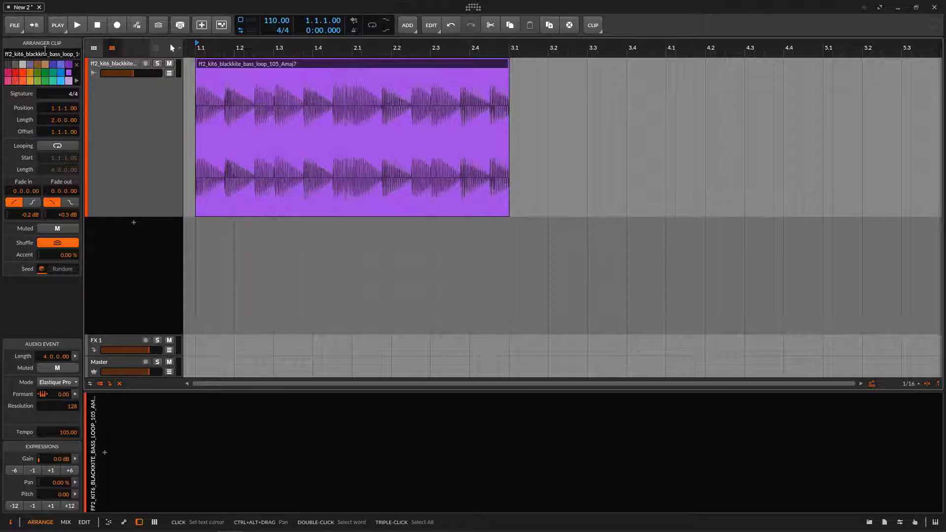
Open the bass loop clip in the detail editor and give its audio event a fade-in of about 1.1.0.29.
double_click(315, 63)
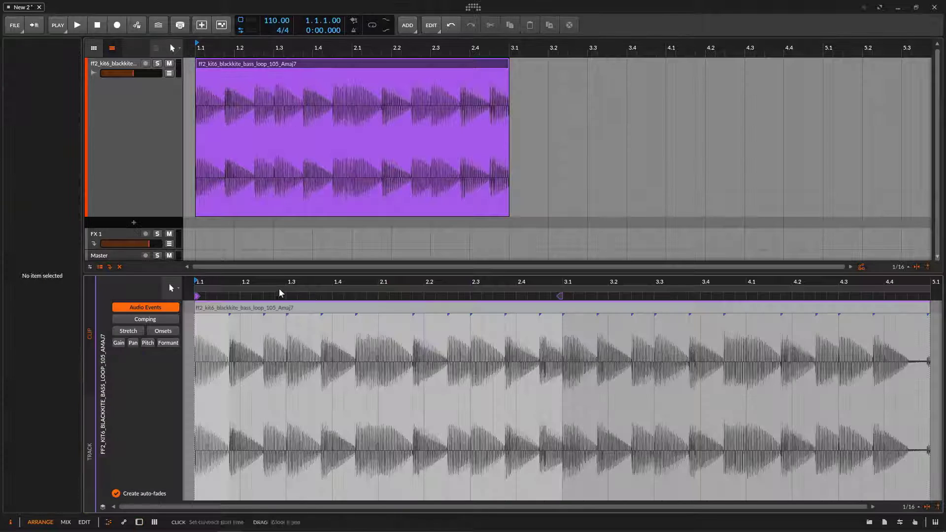
drag(285, 283, 285, 320)
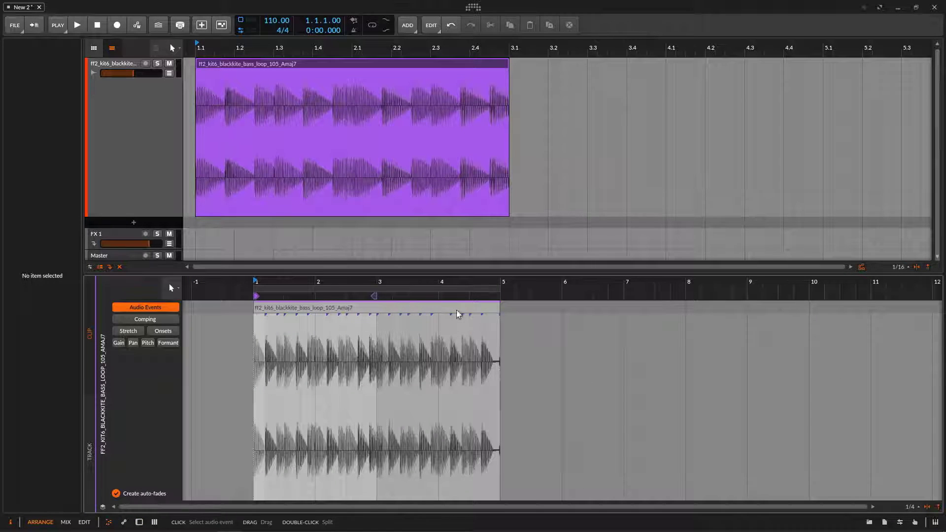
click(324, 313)
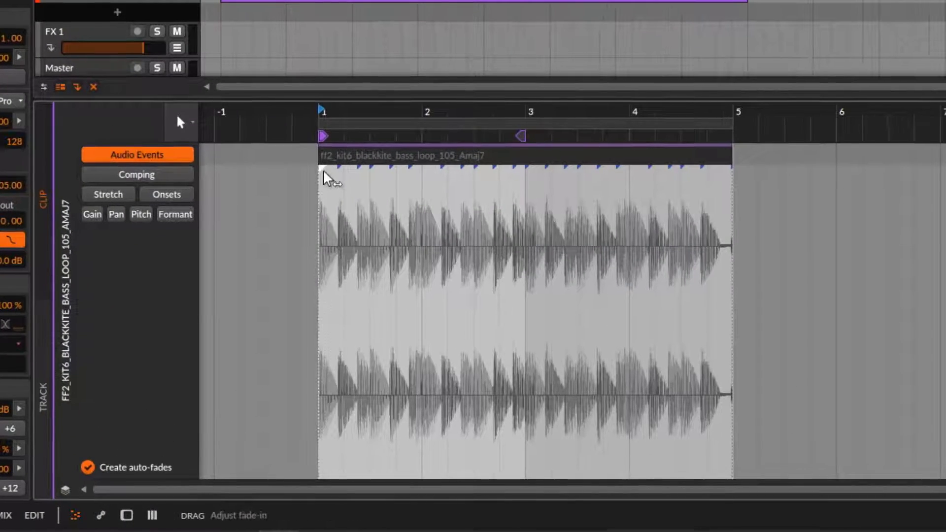
drag(324, 173, 454, 202)
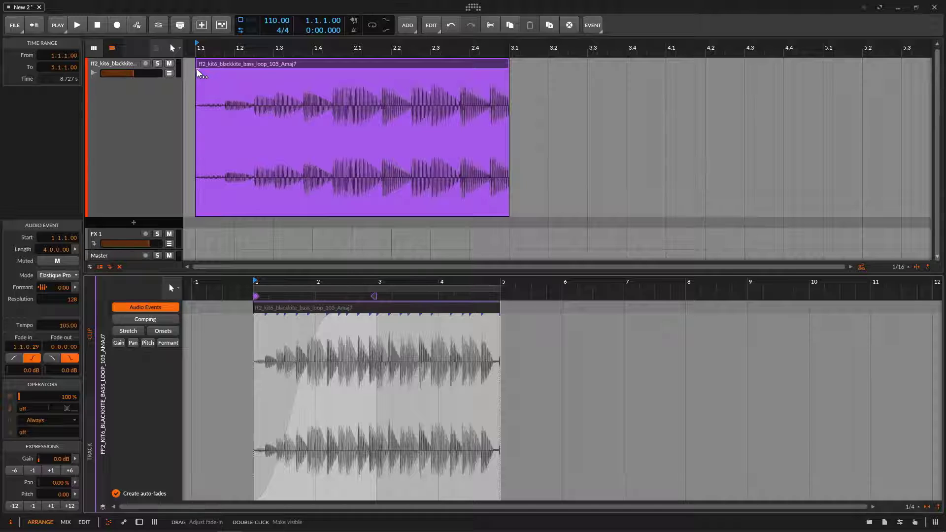
Add a fade-in of about 0.2.1.94 to the arranger clip and set its shape to S-curve.
drag(197, 69, 295, 92)
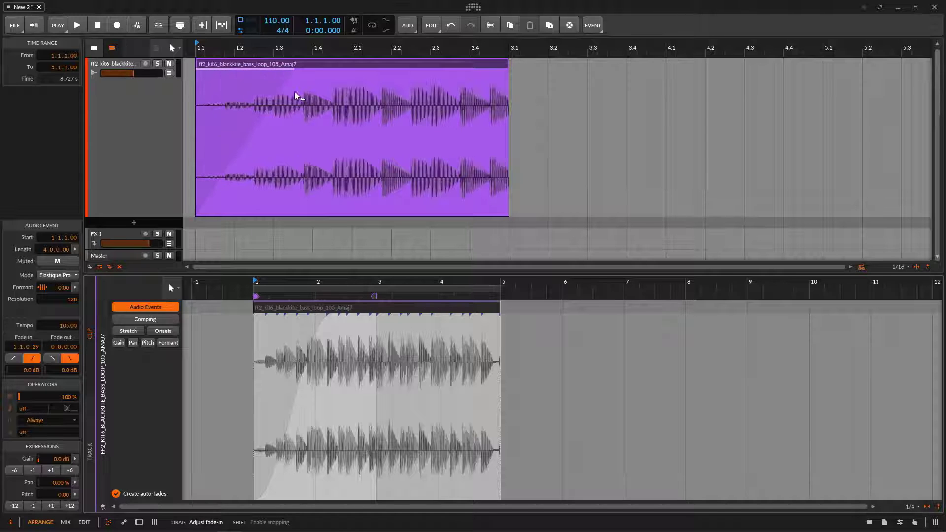
click(255, 65)
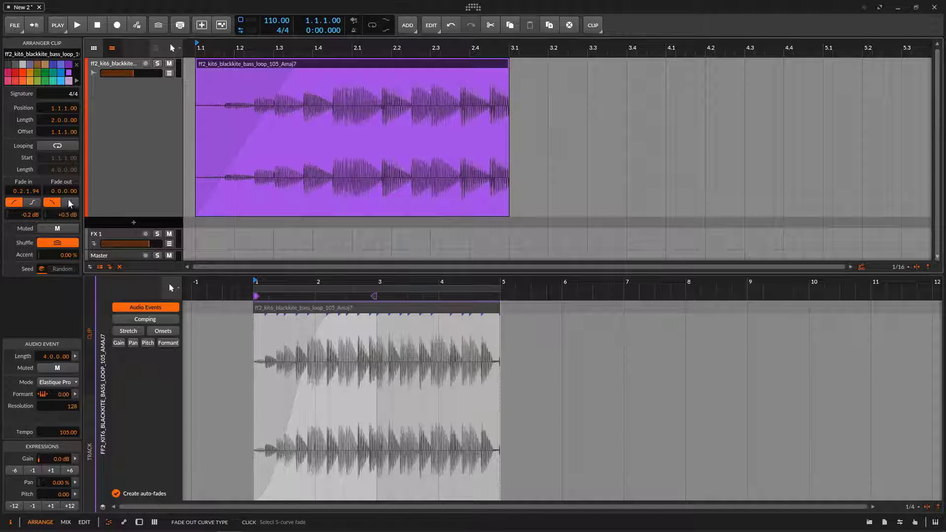
click(32, 202)
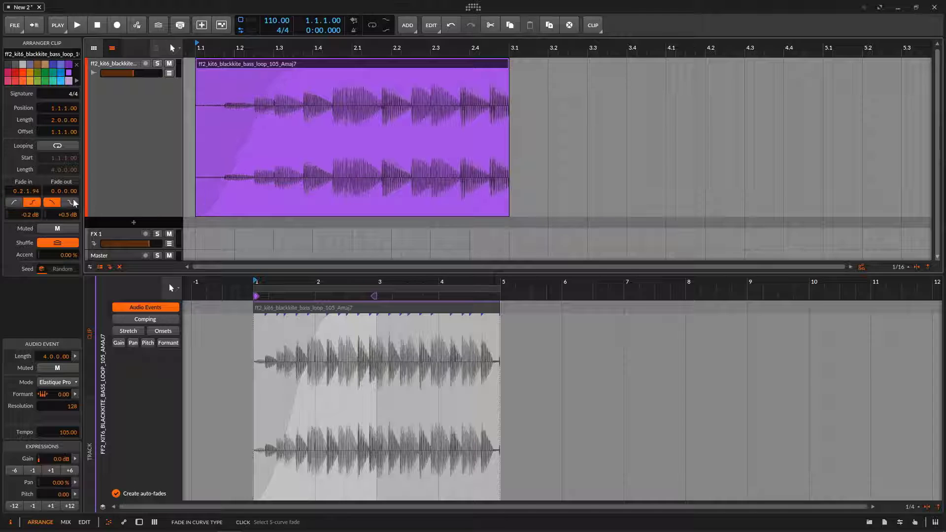
Return the arranger clip's fade-in to the single-curve shape and set its slope to -10.2 dB.
click(289, 307)
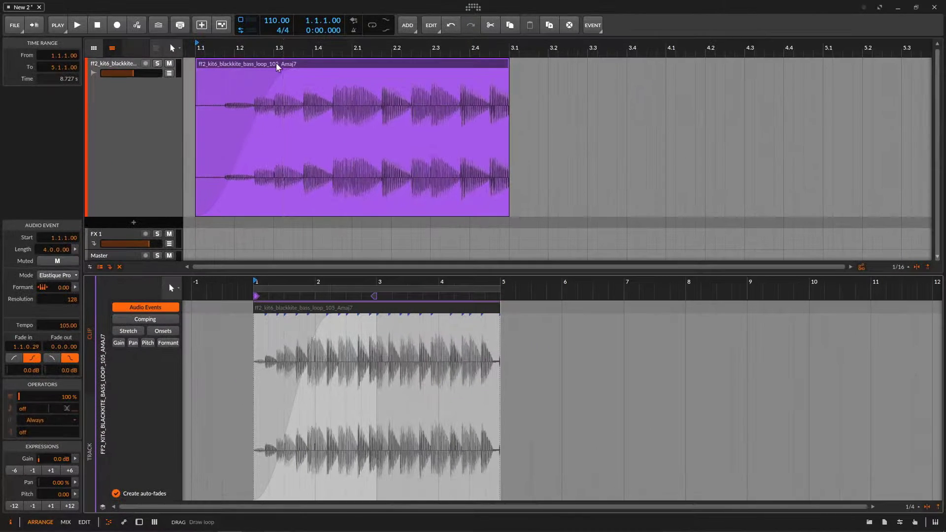
click(277, 67)
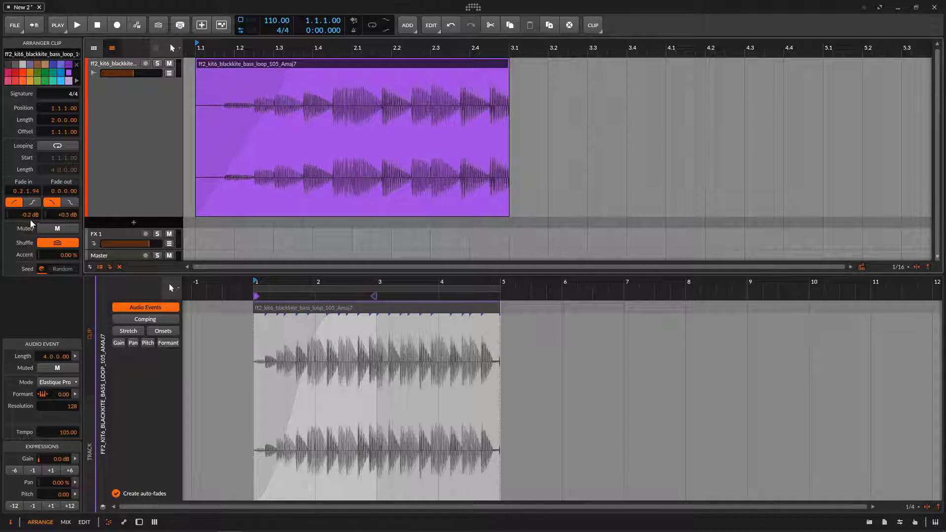
drag(30, 215, 30, 238)
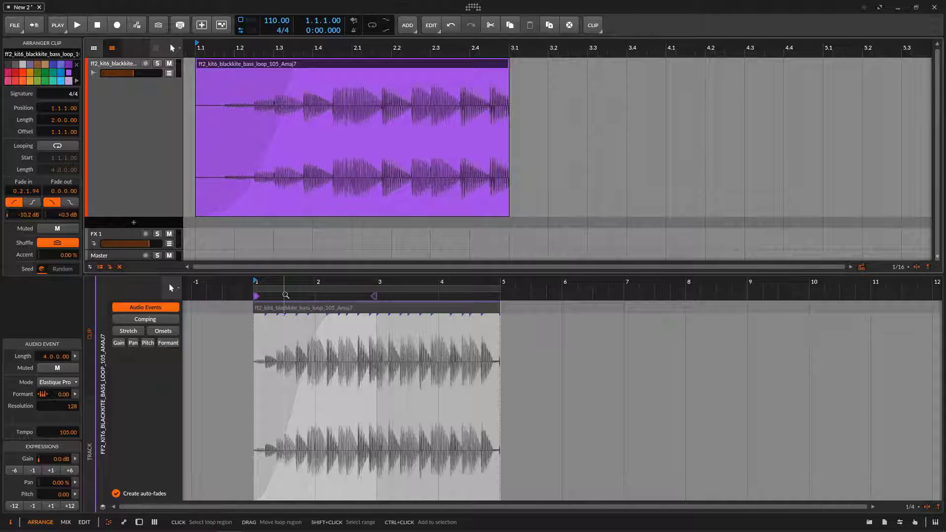
Shorten the audio event's fade-in to about 0.0.0.89 and remove the arranger clip's fade-in.
click(281, 309)
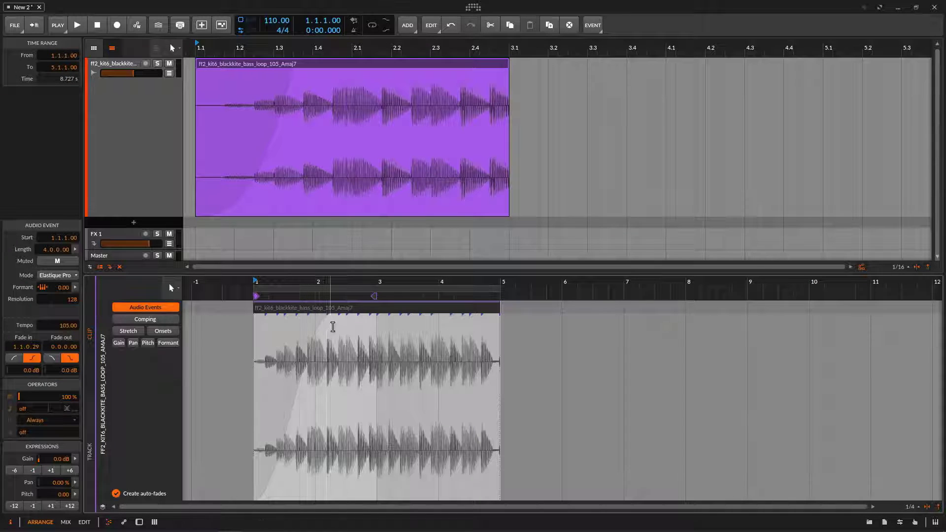
drag(328, 320, 303, 320)
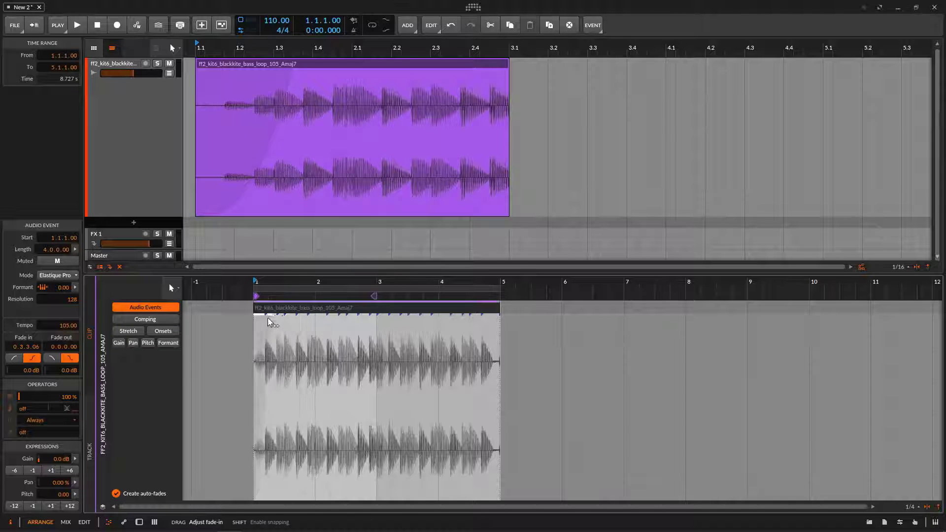
drag(268, 317, 252, 323)
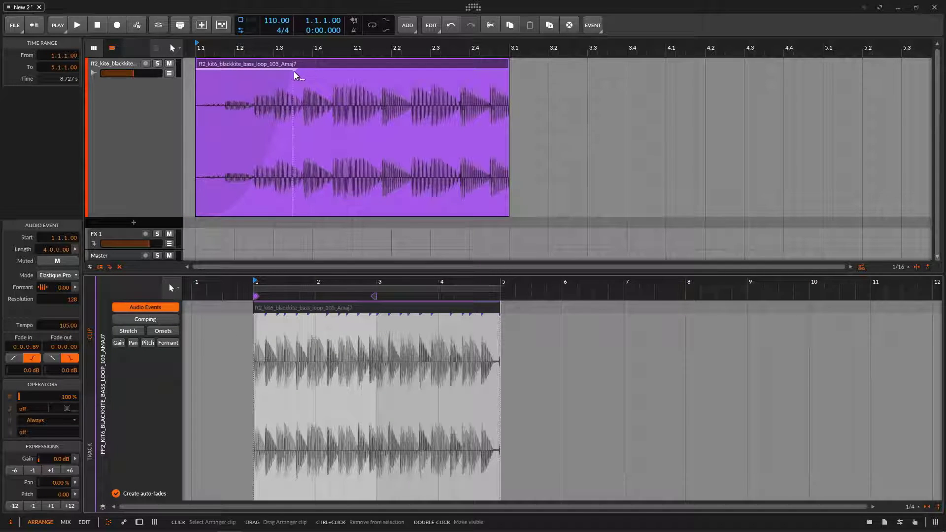
drag(290, 71, 195, 80)
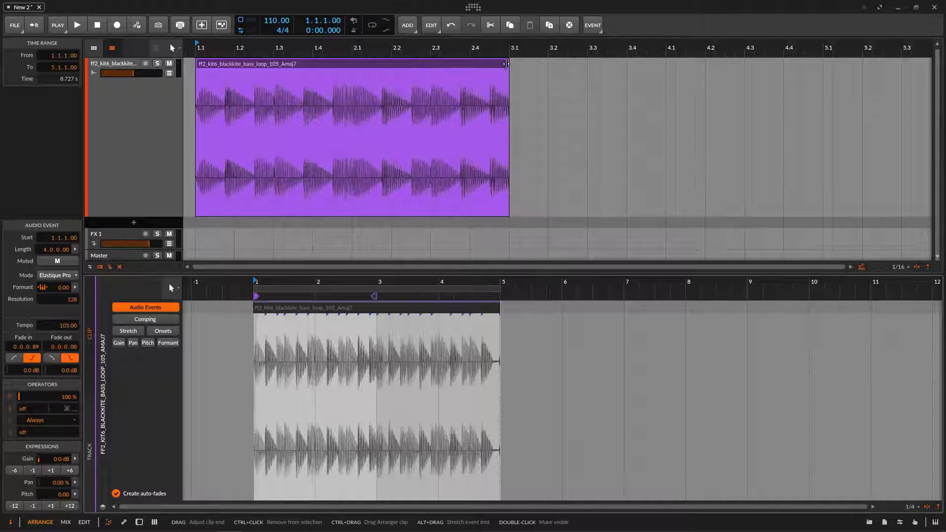
Trim the clip to a single bass note with length 0.0.3.00 and offset 1.1.4.00, and consolidate it.
drag(507, 64, 210, 68)
key(space)
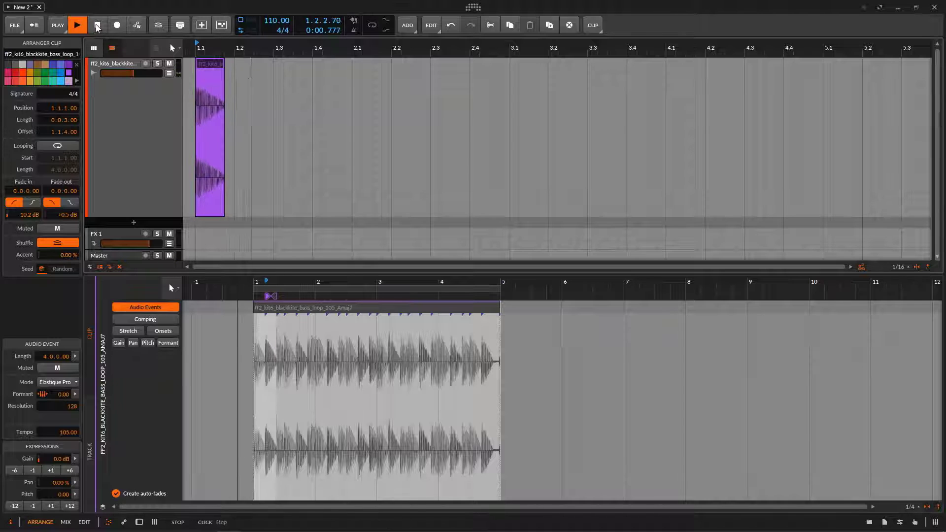
key(space)
right_click(215, 68)
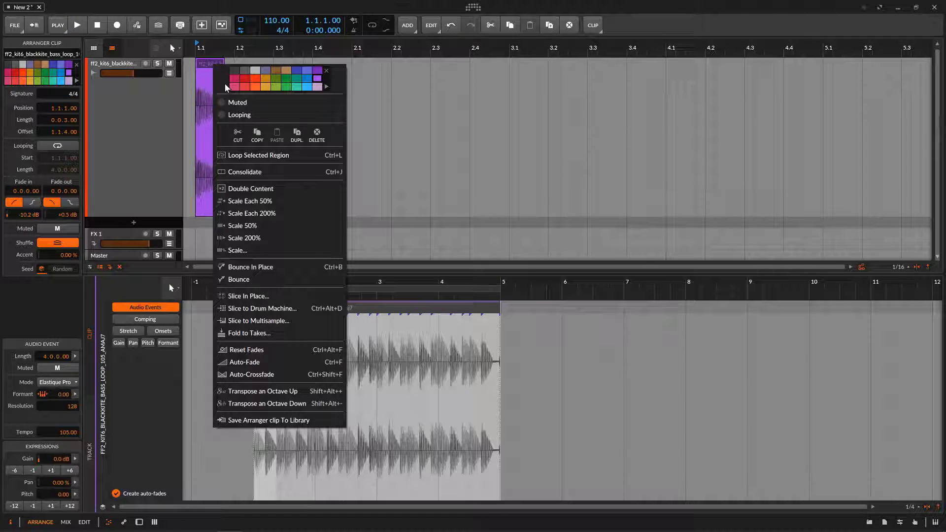
click(254, 172)
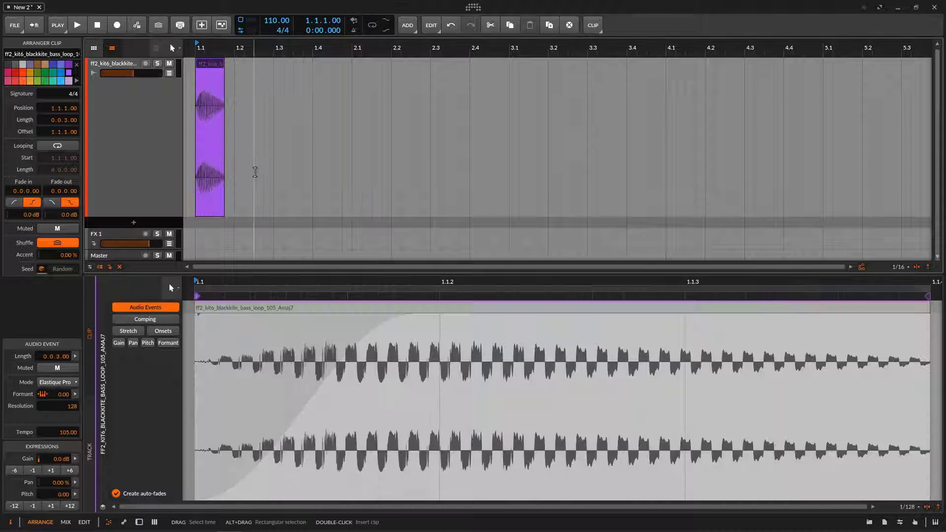
Play back the consolidated single bass note clip from the start of the arrangement, then stop playback.
drag(388, 284, 280, 326)
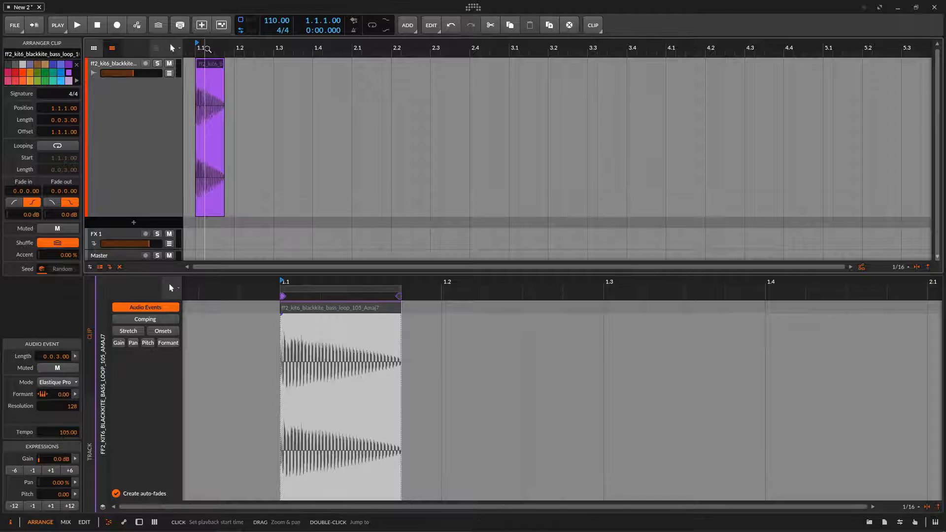
drag(211, 48, 217, 28)
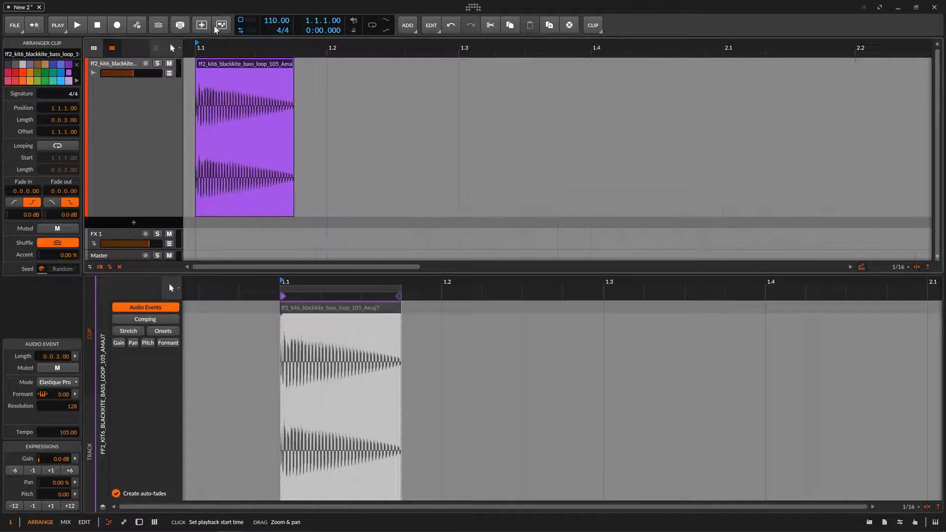
click(79, 25)
click(95, 30)
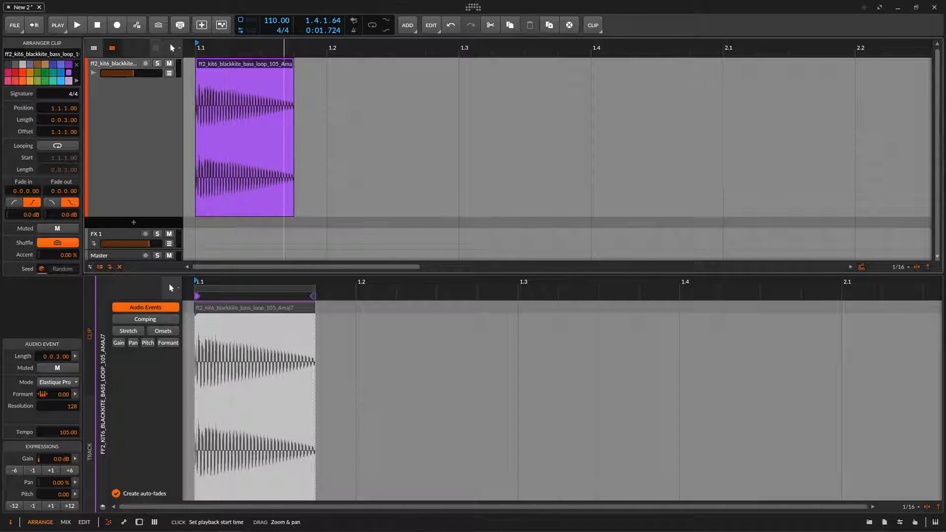
Loop the single-note clip out to a total length of 1.2.0.00 and play back the repeats.
drag(285, 49, 250, 91)
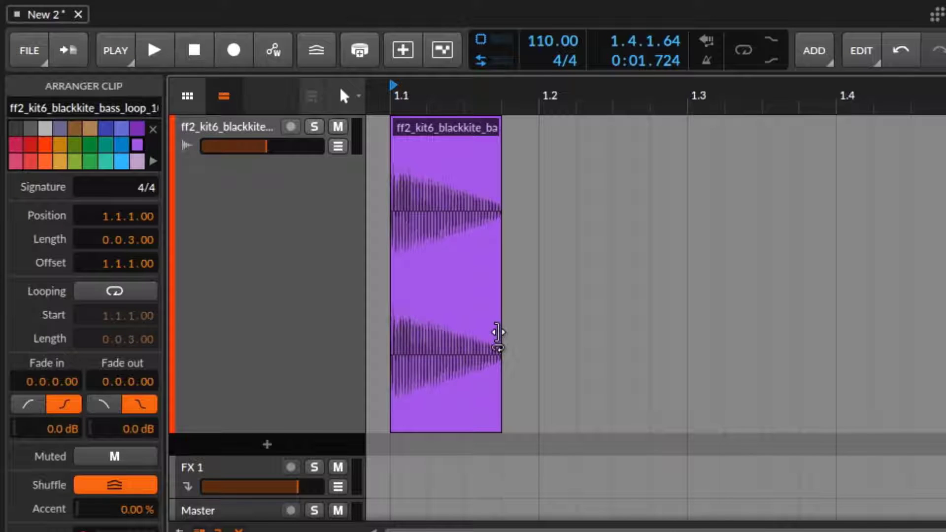
drag(498, 333, 869, 353)
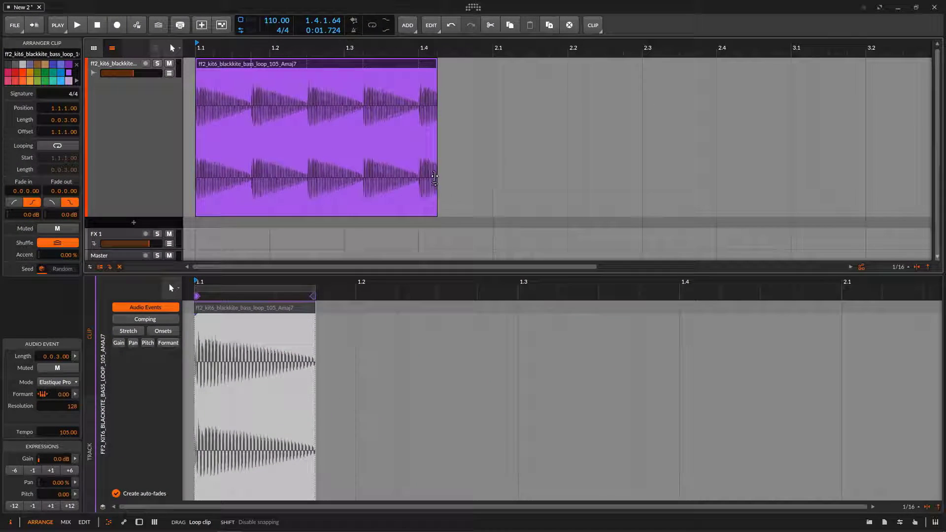
drag(435, 177, 640, 177)
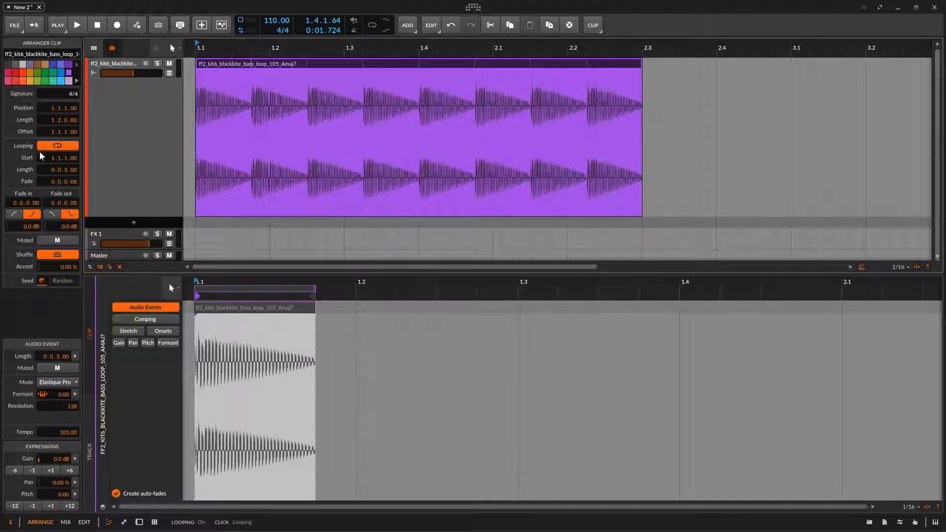
click(77, 26)
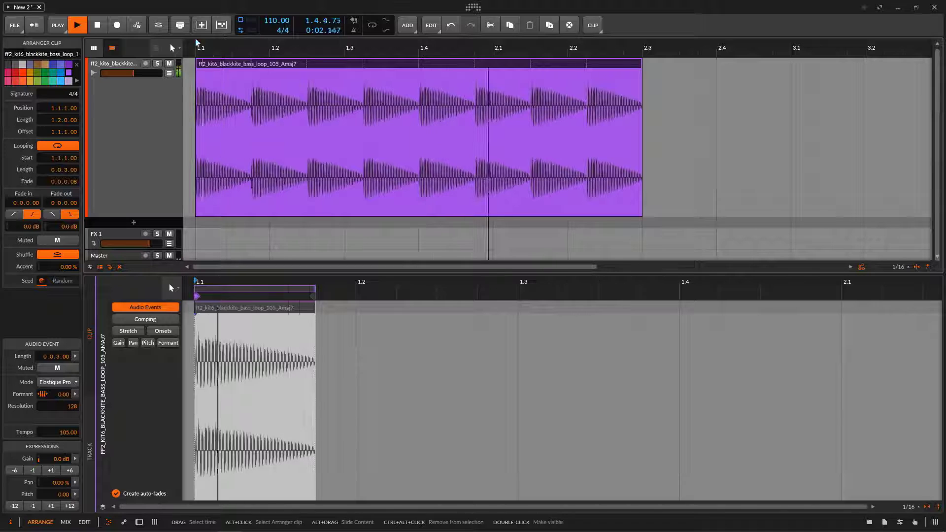
click(98, 26)
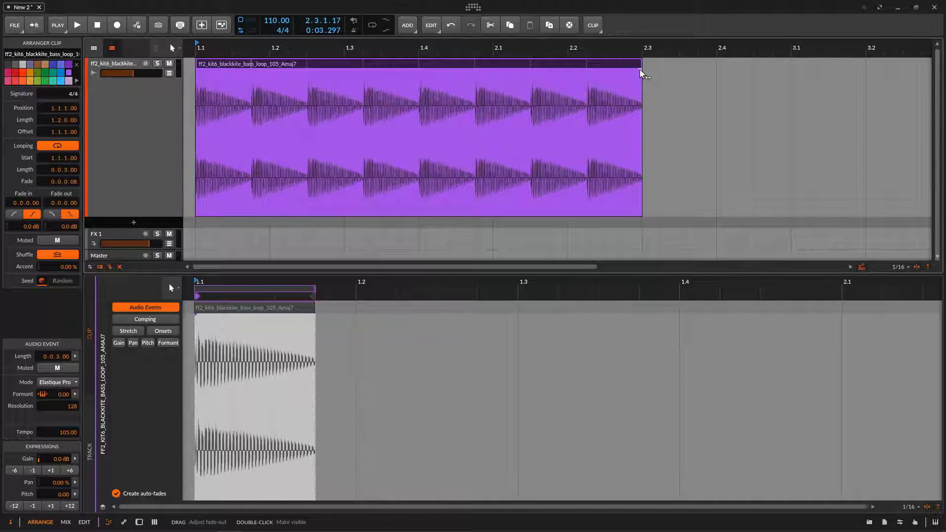
Add a fade-out of about 1.0.1.26 to the looped clip and a shorter fade-out to its audio event.
drag(641, 72, 320, 102)
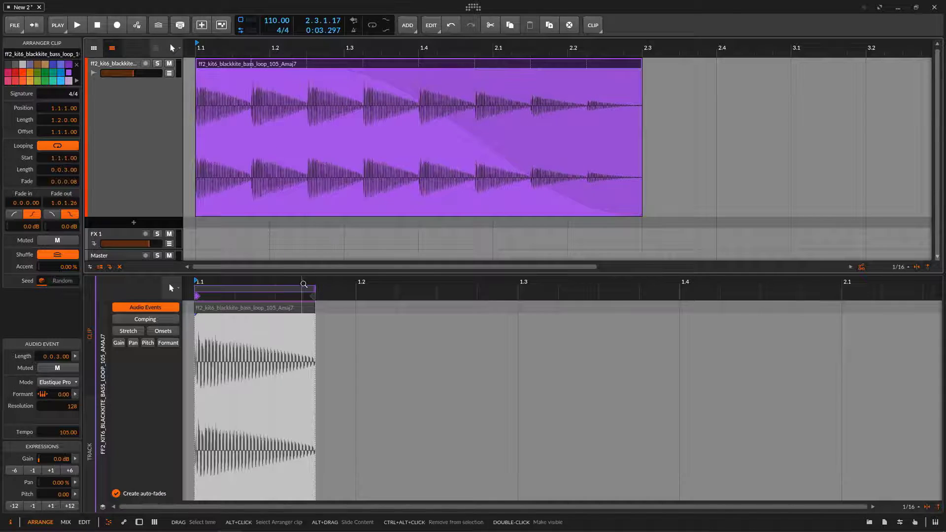
mouse_move(312, 316)
mouse_down()
mouse_move(167, 363)
mouse_move(266, 348)
mouse_move(304, 328)
mouse_up()
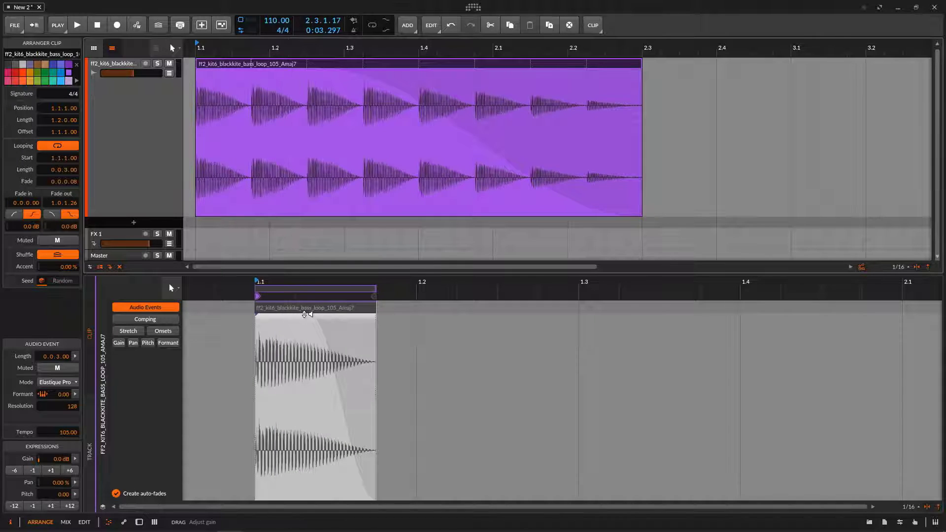
drag(312, 316, 338, 322)
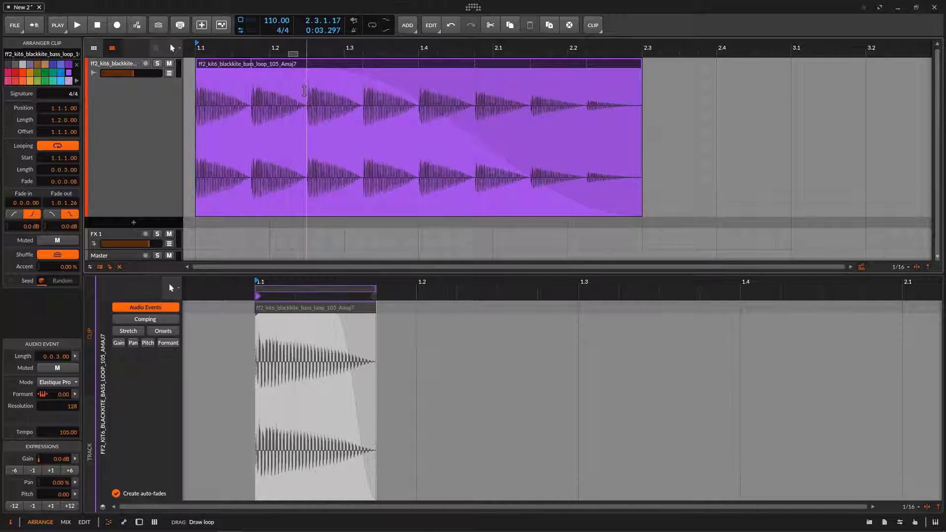
Move the looped clip to 2.4.1.00 with a pre-fade of about -1.2.0.04 before its start, and play it back.
drag(289, 64, 455, 14)
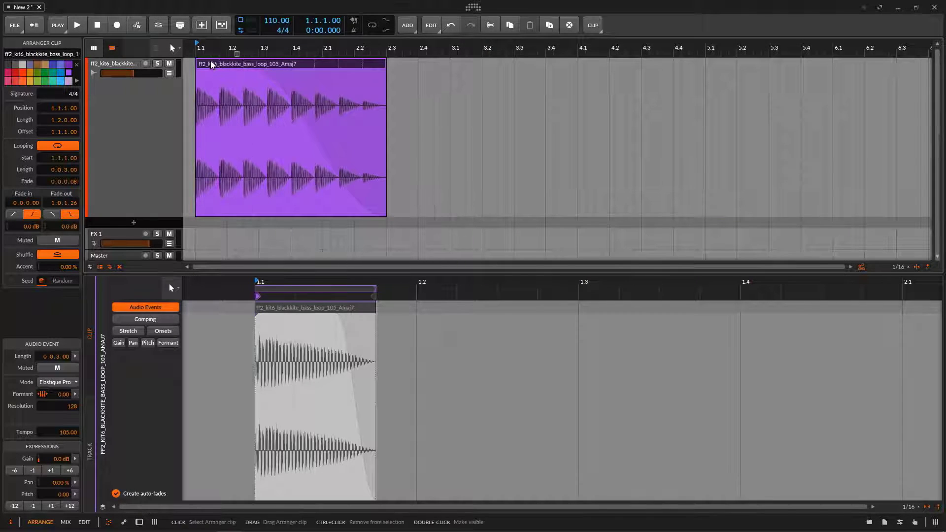
drag(211, 60, 229, 117)
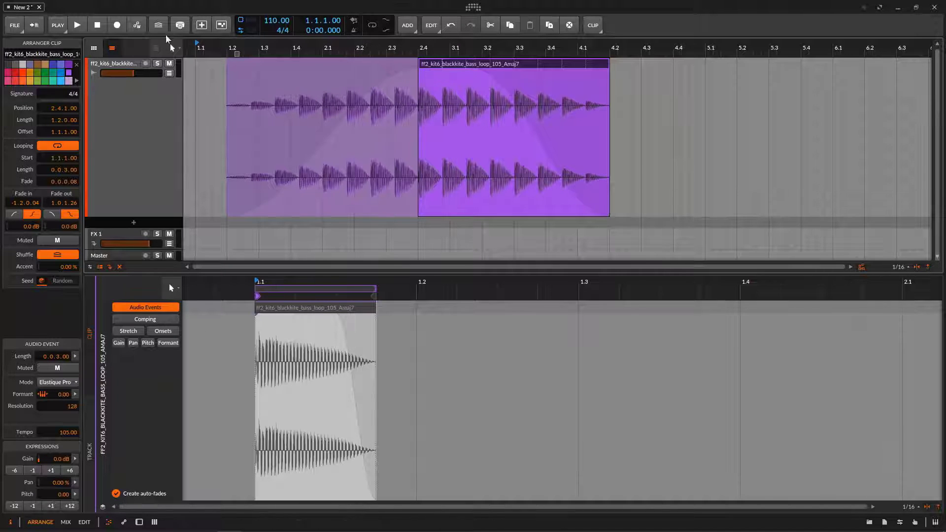
click(78, 27)
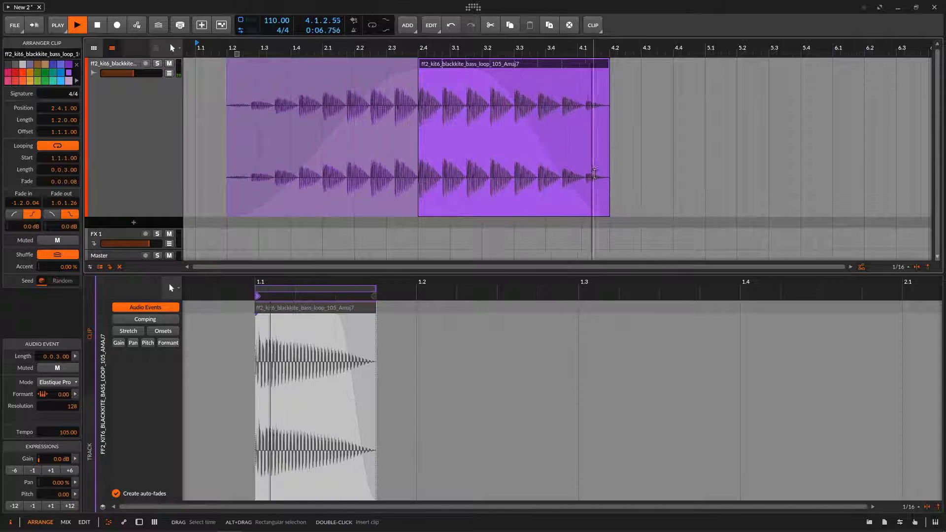
click(102, 29)
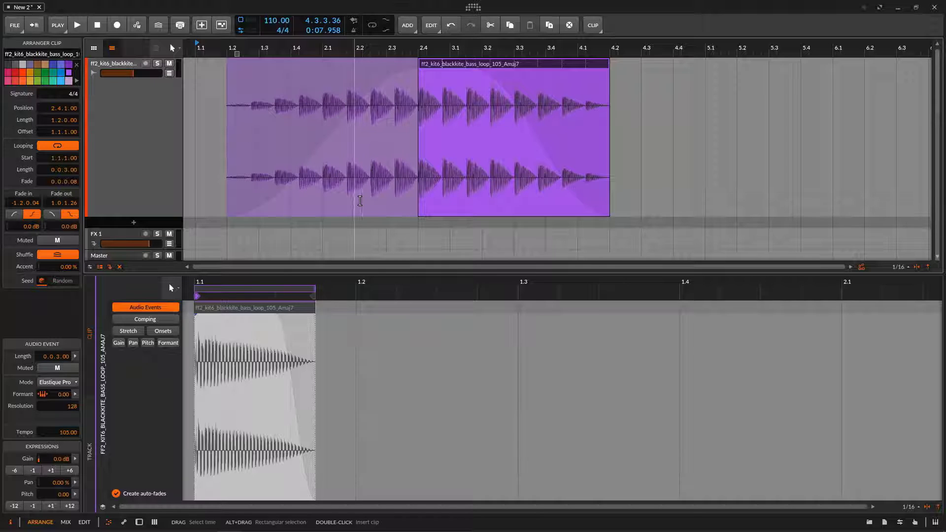
Shorten the clip's loop length to 0.0.1.00 and play the result from 1.2.
mouse_move(314, 310)
mouse_down()
mouse_move(236, 315)
mouse_move(314, 322)
mouse_up()
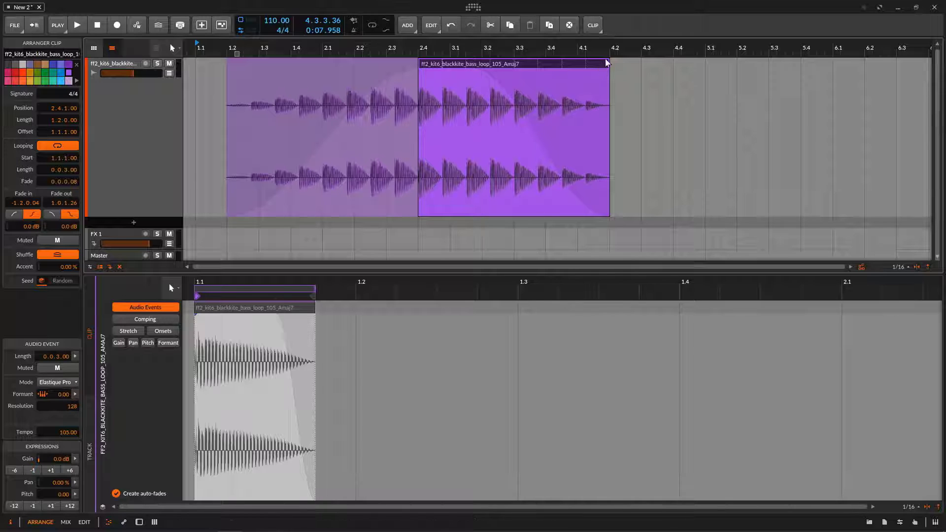
drag(314, 289, 237, 293)
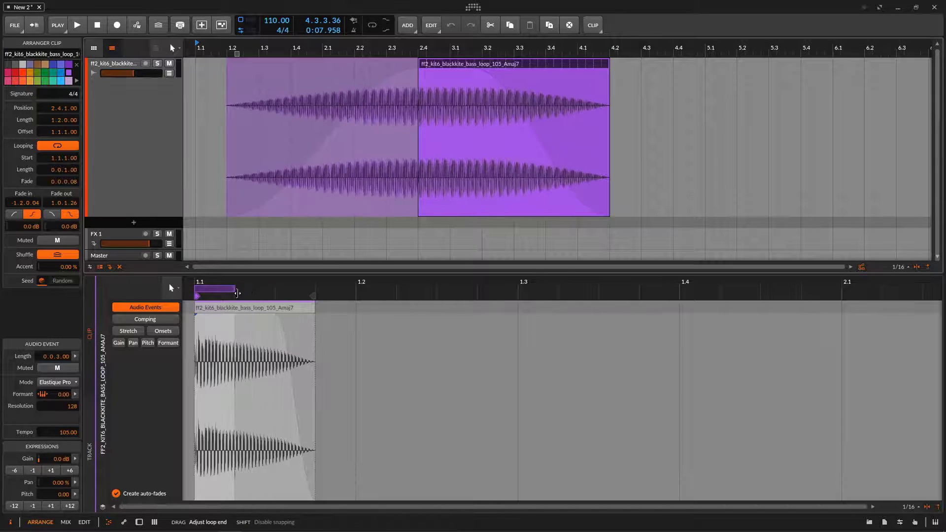
click(229, 46)
key(space)
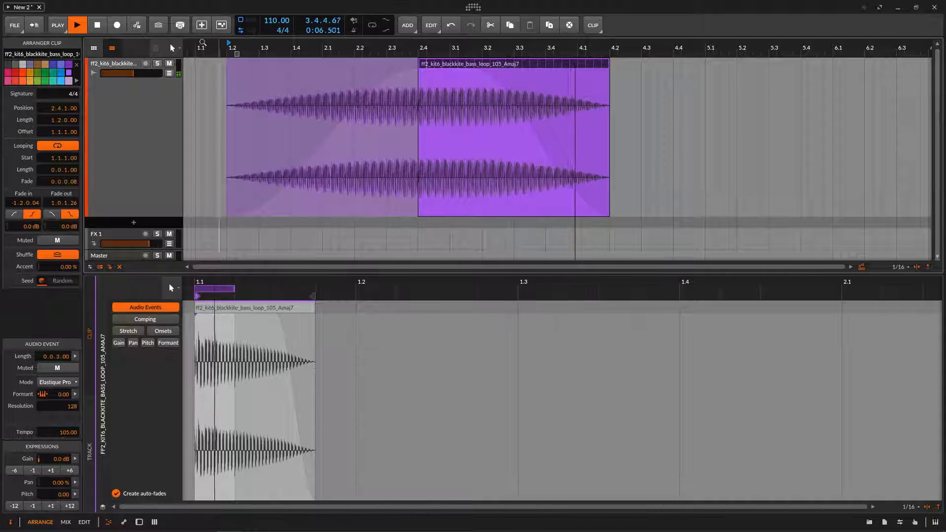
click(96, 27)
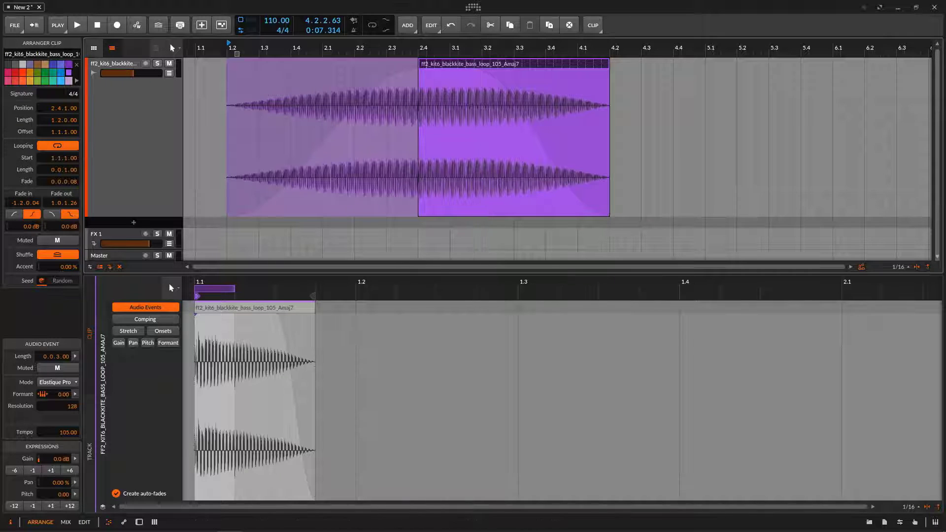
Undo the clip edits back to the full bass loop with length 4.0.0.00.
key(ctrl+z)
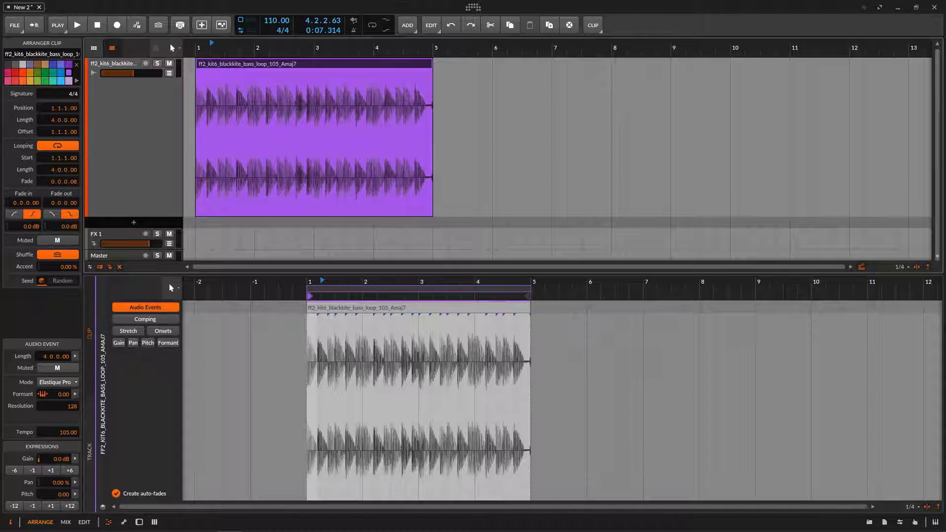
In the Behavior settings, set the default fade length to 20.1 ms and enable automatic fade creation on audio clip/event edits.
click(474, 8)
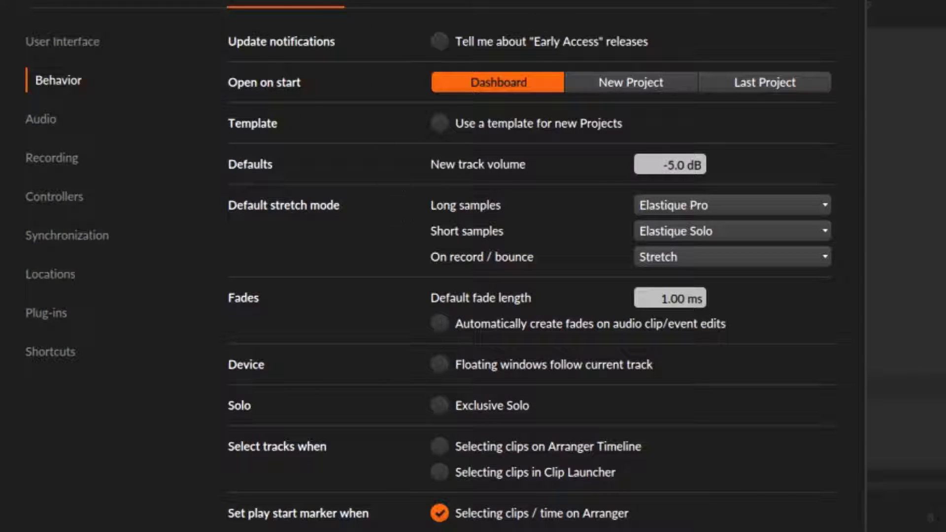
click(95, 43)
click(62, 81)
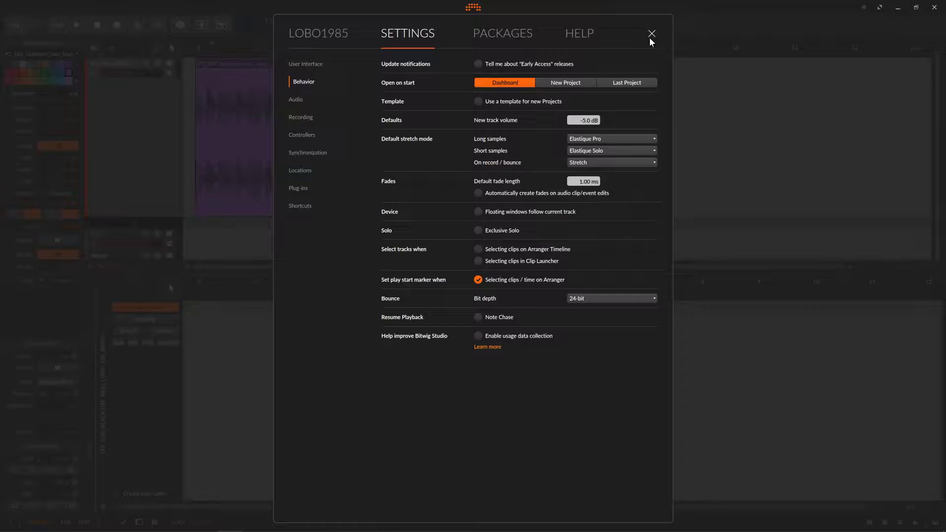
click(651, 34)
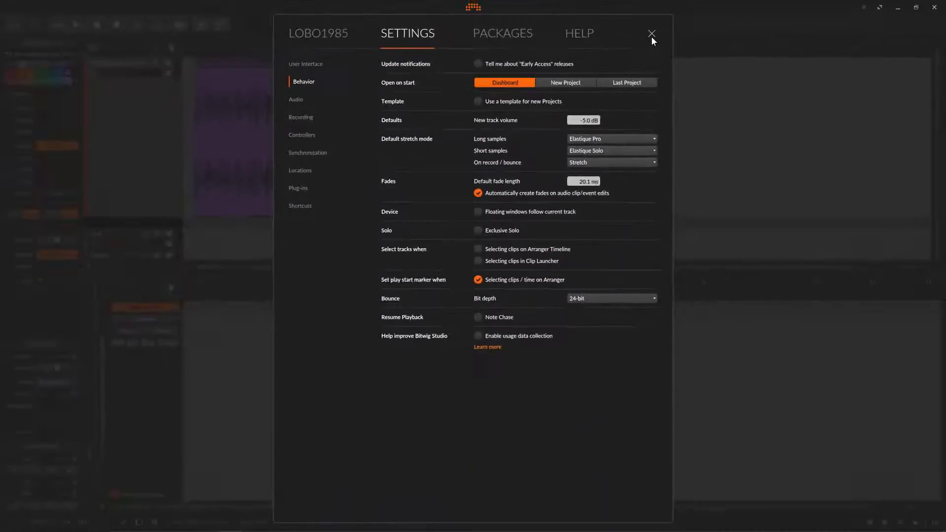
click(652, 36)
Split the bass loop's audio event at 2.1.4 with the Knife tool.
drag(370, 288, 379, 334)
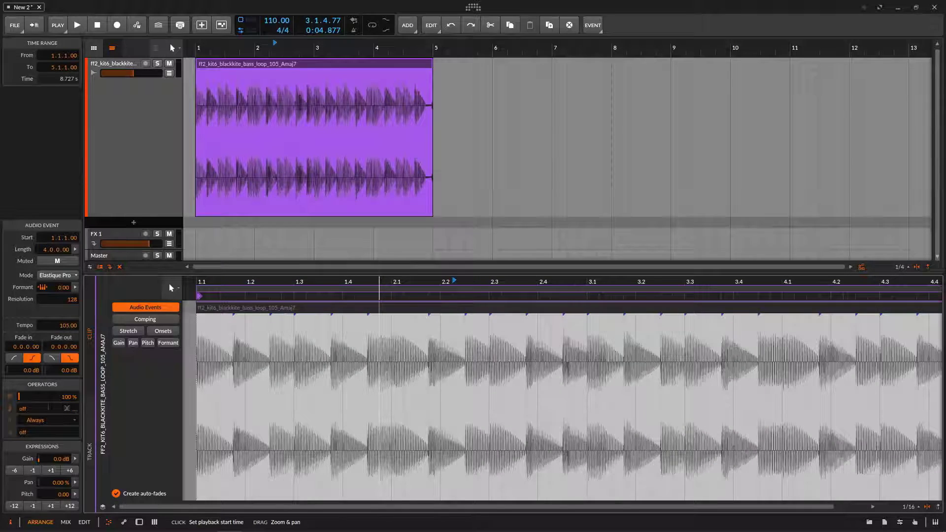
right_click(415, 365)
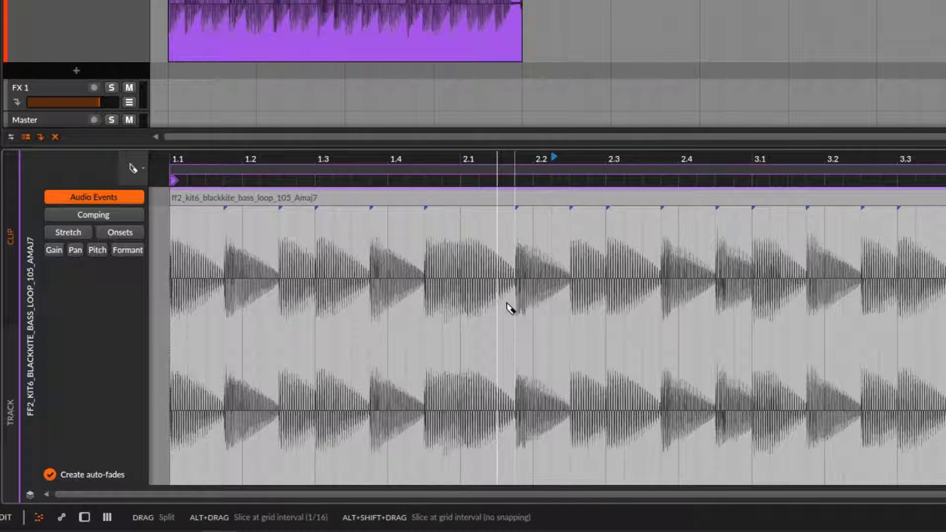
click(512, 299)
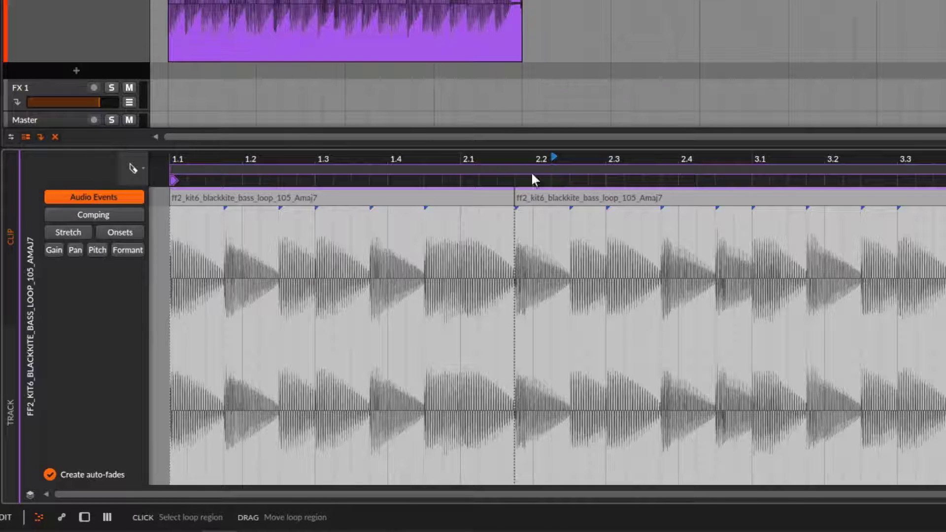
With the Pointer tool, extend the second event's fade-in back across the split to about 2.1.3 as a crossfade.
drag(514, 161, 530, 280)
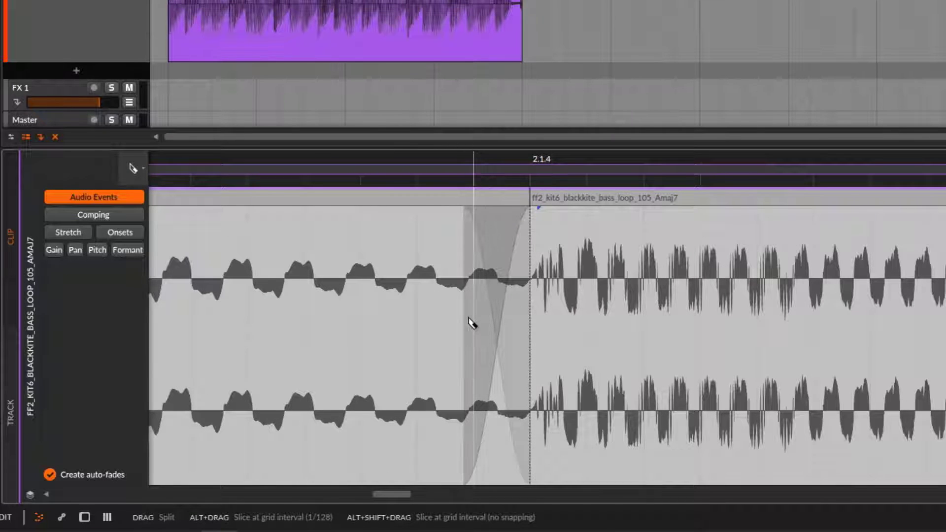
right_click(472, 323)
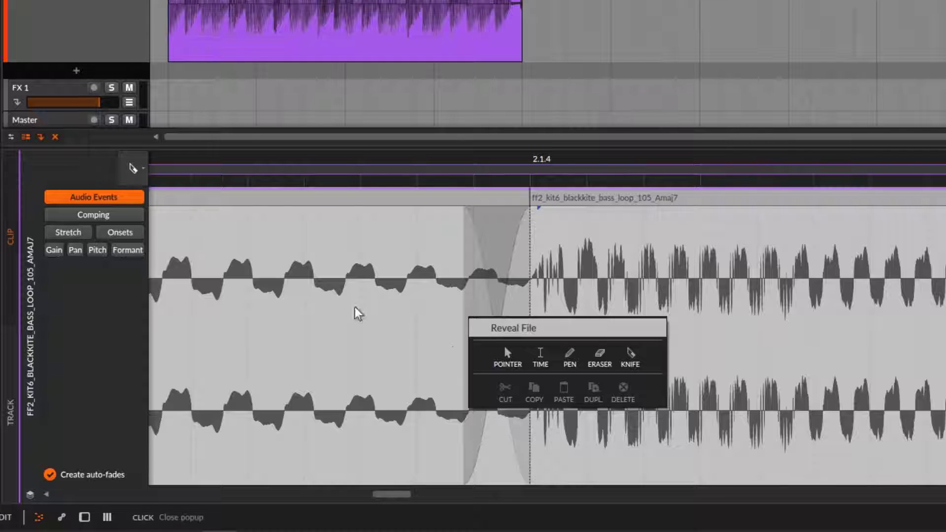
click(509, 354)
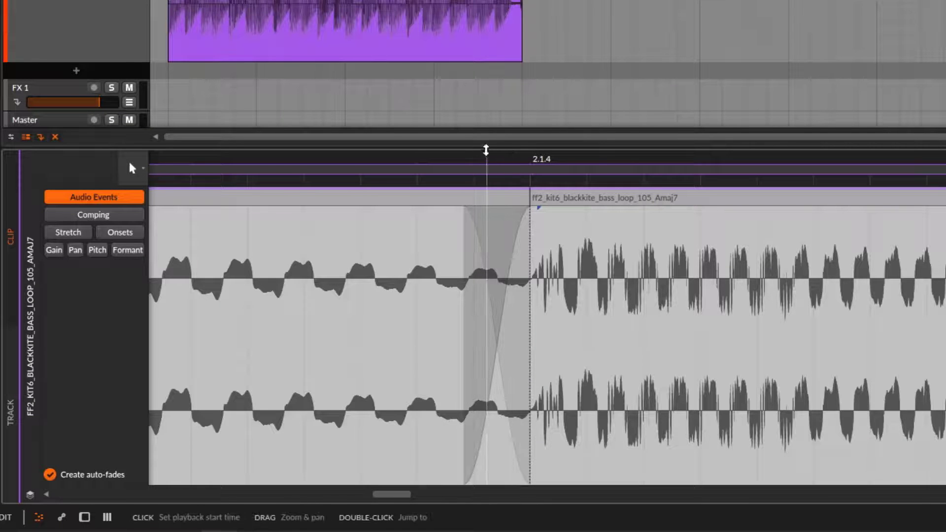
drag(486, 150, 466, 213)
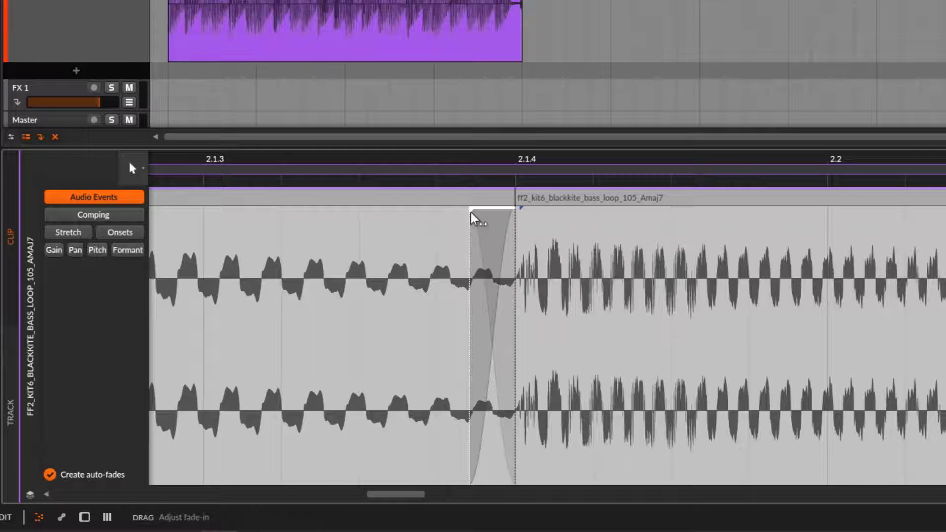
drag(471, 216, 813, 238)
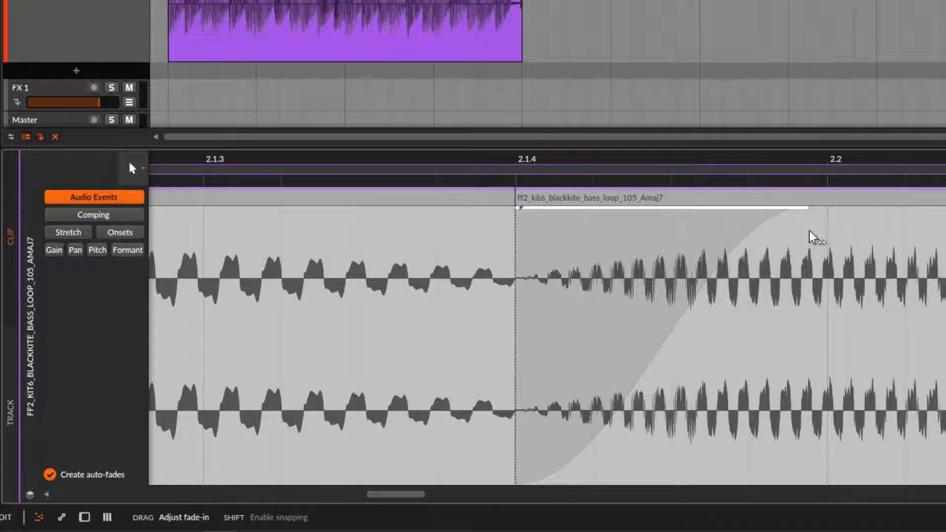
drag(813, 238, 213, 306)
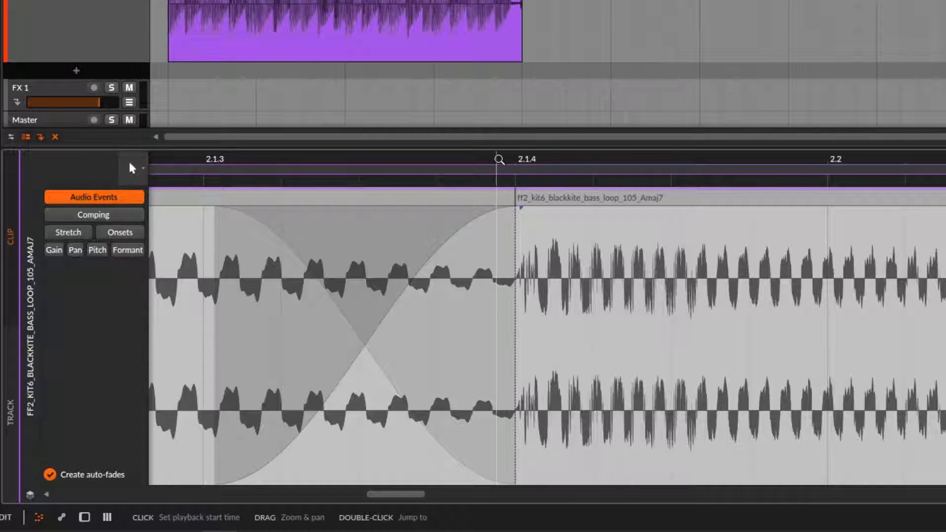
Lengthen the crossfade so it begins at about 1.3.2, and play the clip from 1.1.
drag(498, 157, 257, 231)
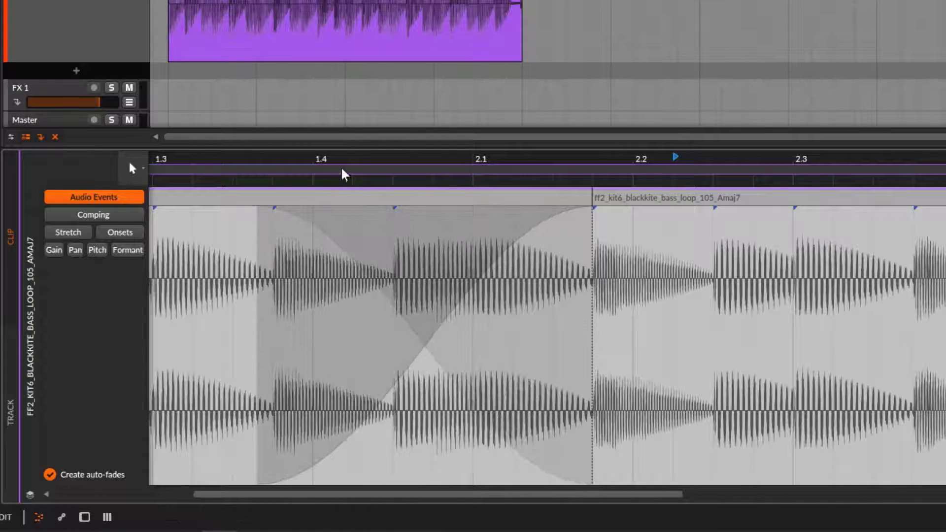
drag(345, 173, 502, 157)
drag(476, 213, 451, 219)
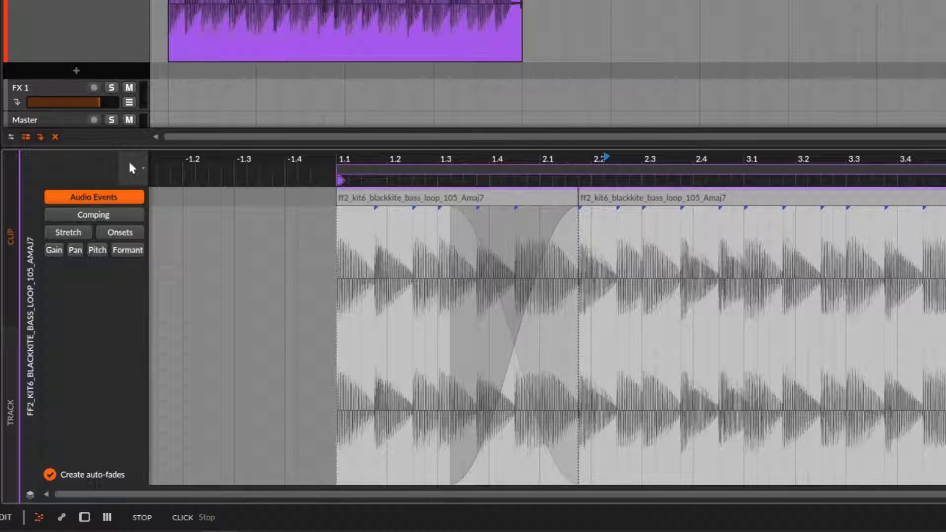
key(space)
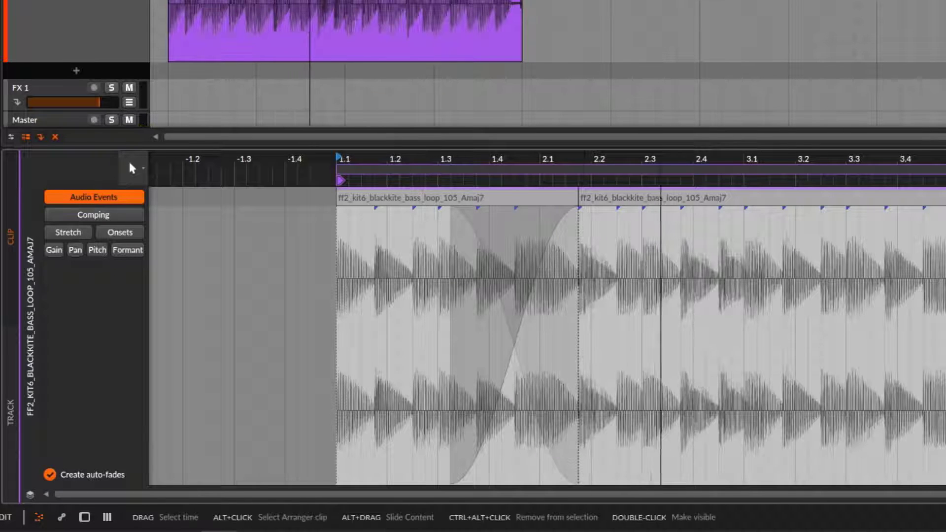
Stop playback and shorten the crossfade between the two audio events so it begins just before 2.1.3.
key(space)
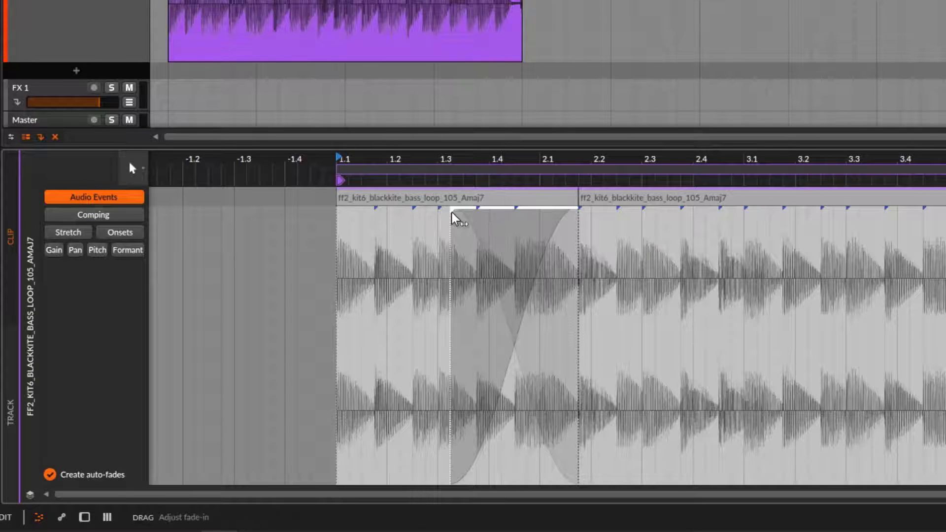
drag(454, 214, 566, 243)
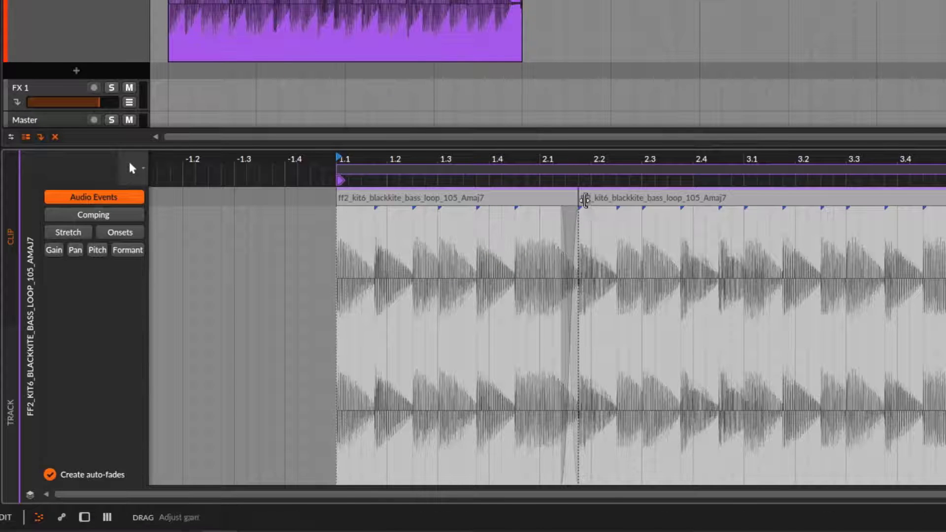
click(568, 263)
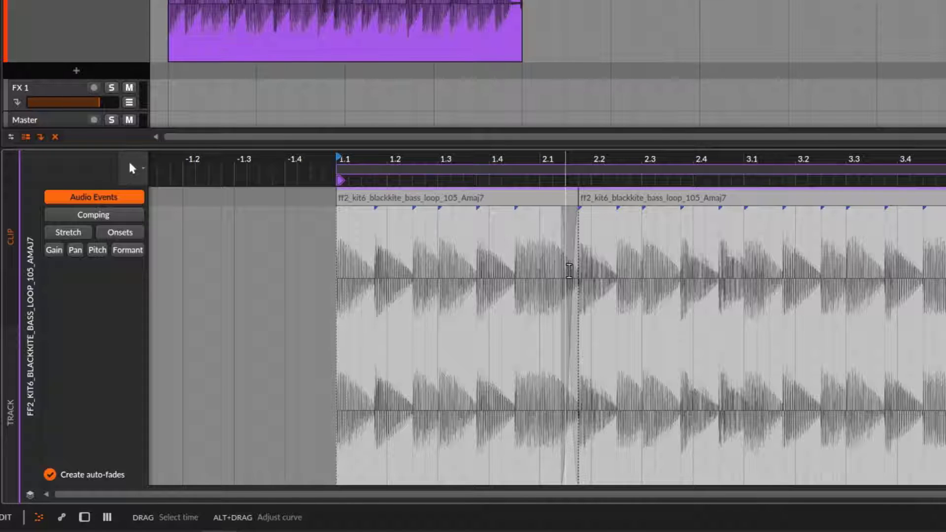
click(579, 272)
click(569, 217)
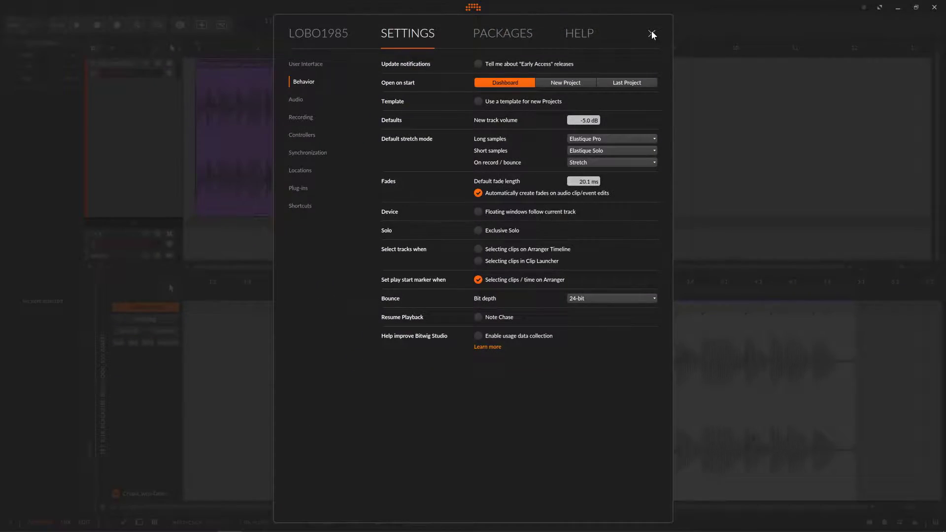
Extend the crossfade back to about 2.1.2, and try moving the second audio event earlier to 2.1.3.09.
click(652, 33)
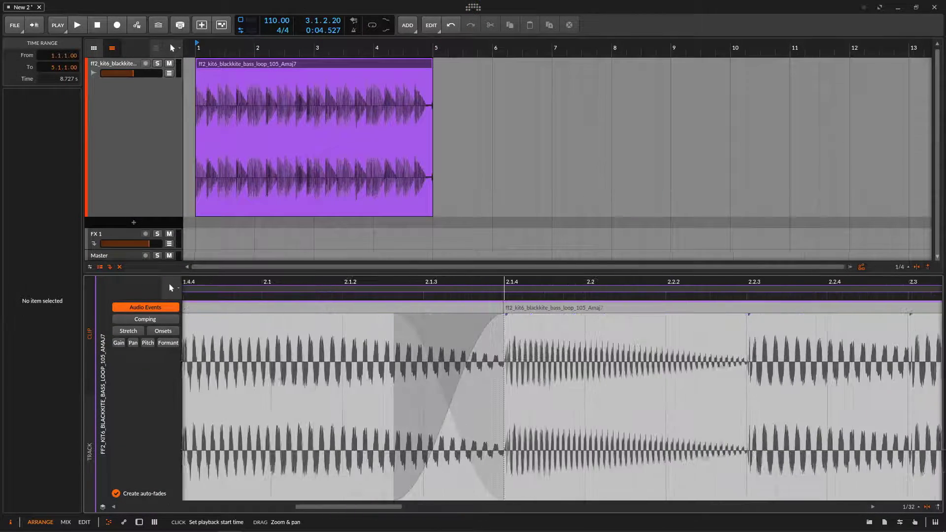
drag(392, 321, 344, 323)
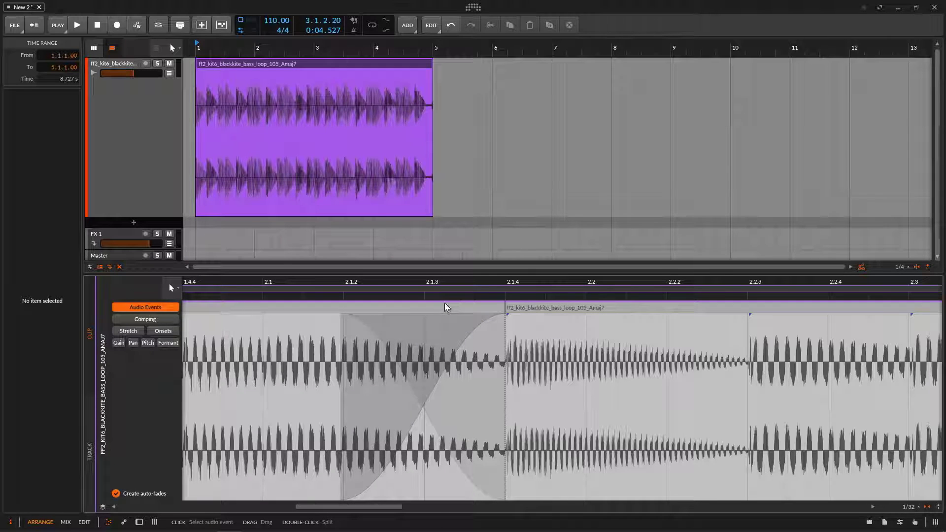
drag(474, 313, 465, 313)
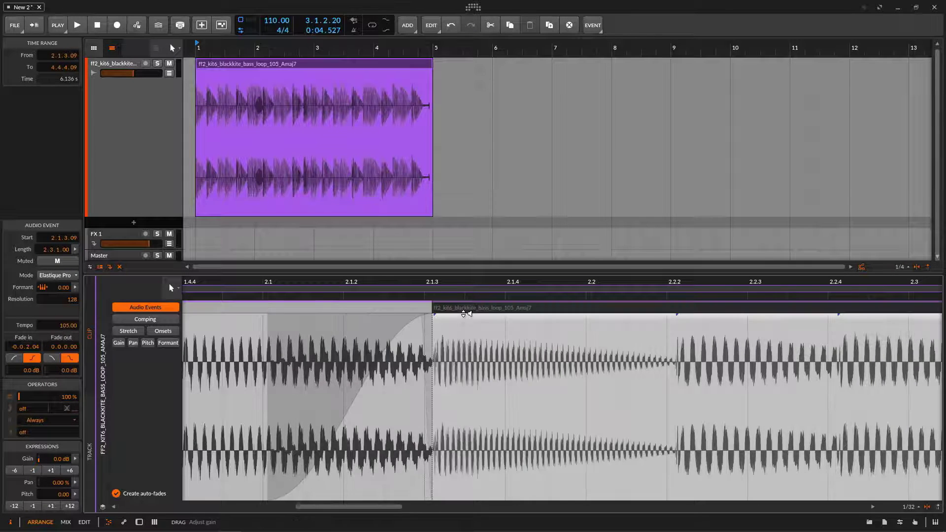
drag(400, 309, 440, 308)
key(ctrl+z)
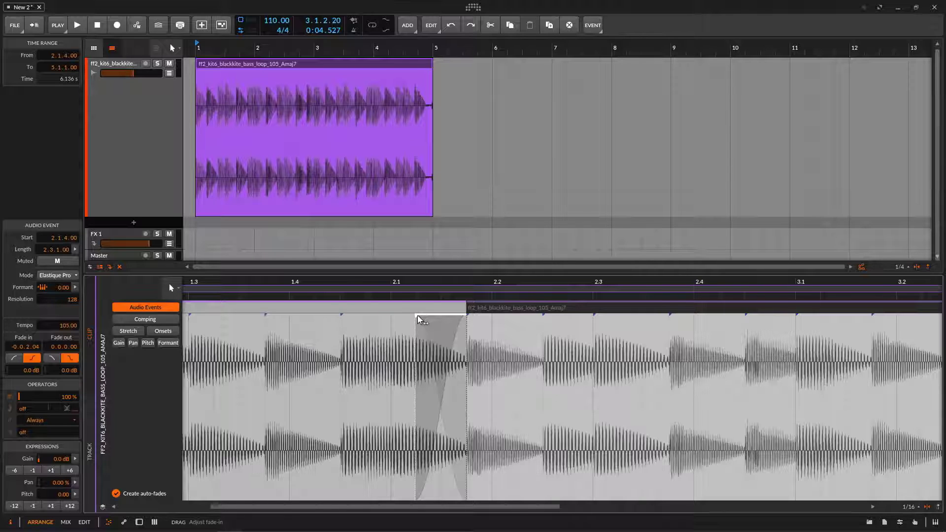
Shorten the second event's crossfade to about 0.0.0.89 and check the automatic fade option in the Behavior settings.
drag(421, 320, 449, 321)
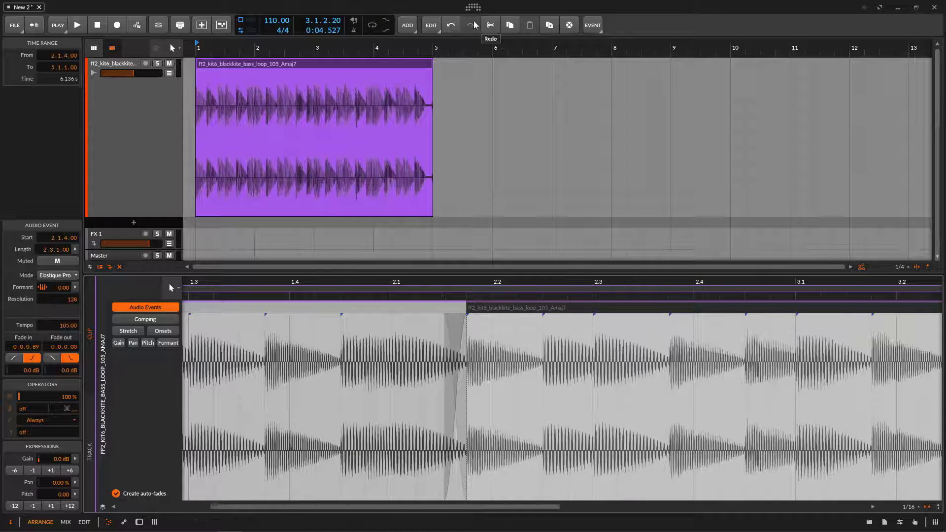
click(473, 6)
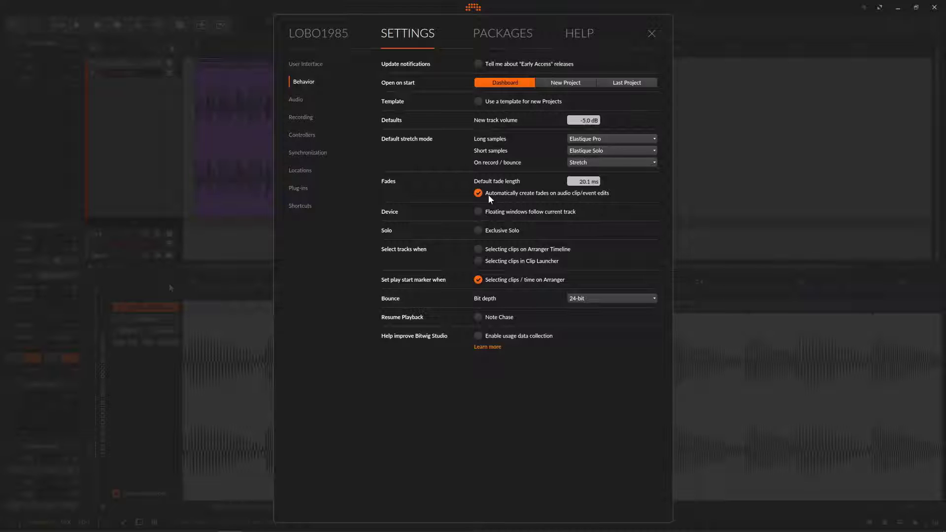
click(653, 35)
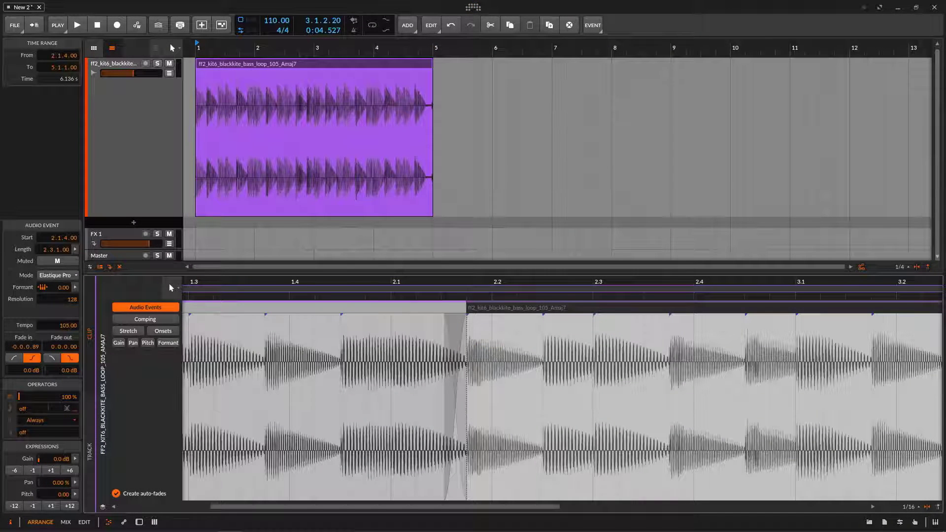
Undo the crossfade and split edits to restore a single audio event, and review the Behavior fade settings.
key(ctrl+z)
key(ctrl+z)
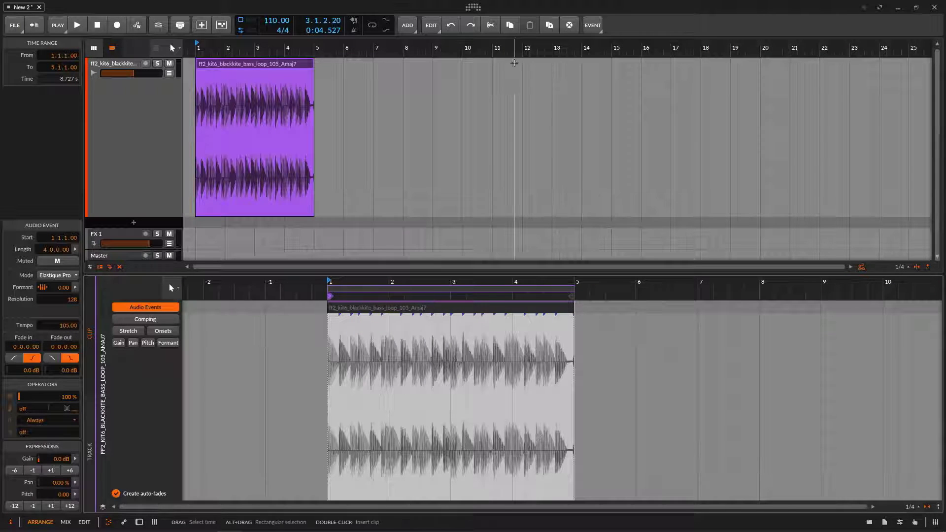
click(473, 9)
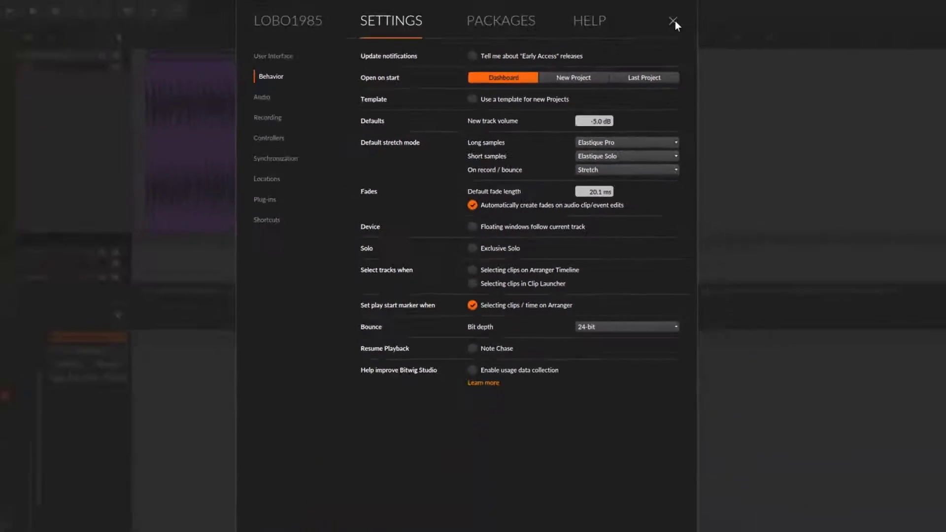
click(675, 22)
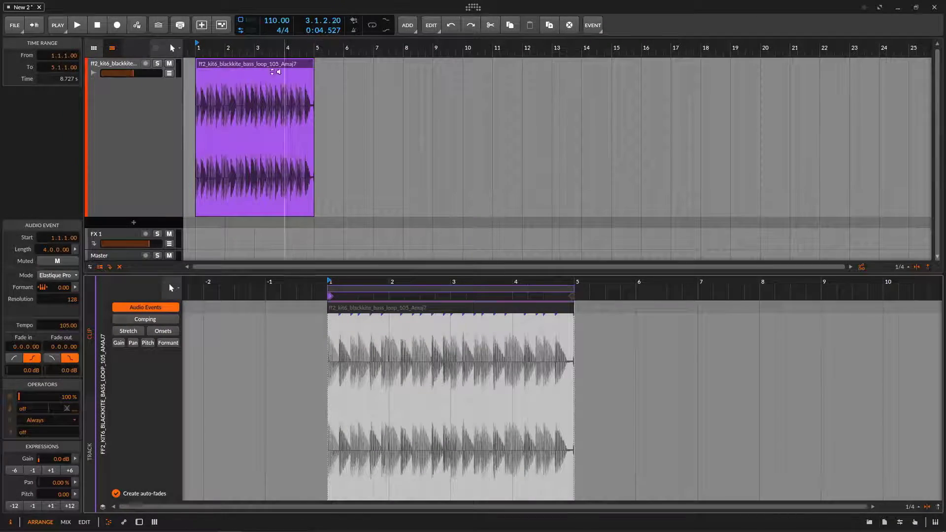
Select the bass loop's arranger clip and review the Reset Fades, Auto-Fade and Auto-Crossfade commands available for it.
click(269, 66)
right_click(270, 66)
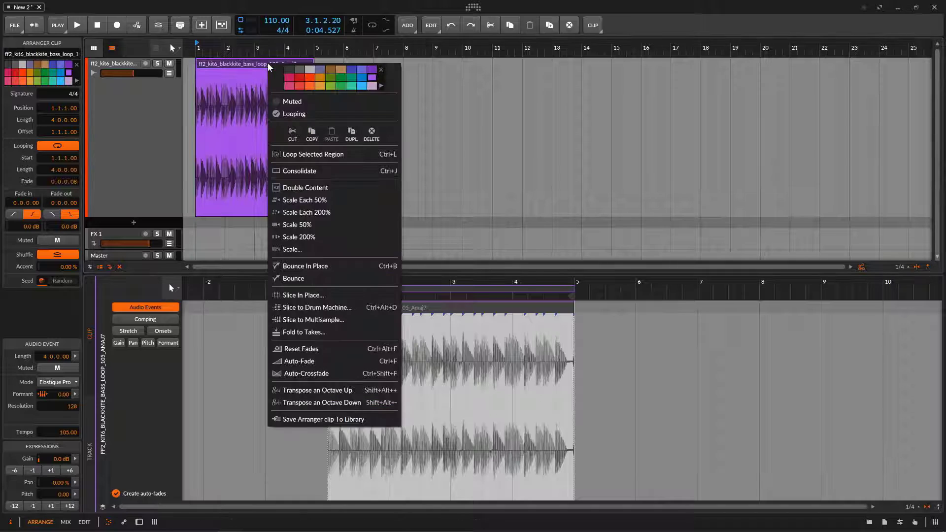
key(Escape)
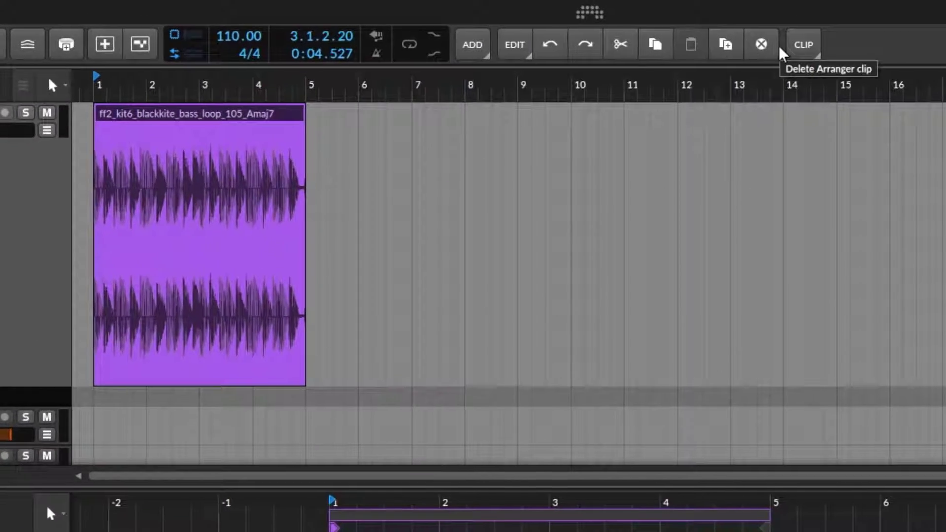
click(802, 45)
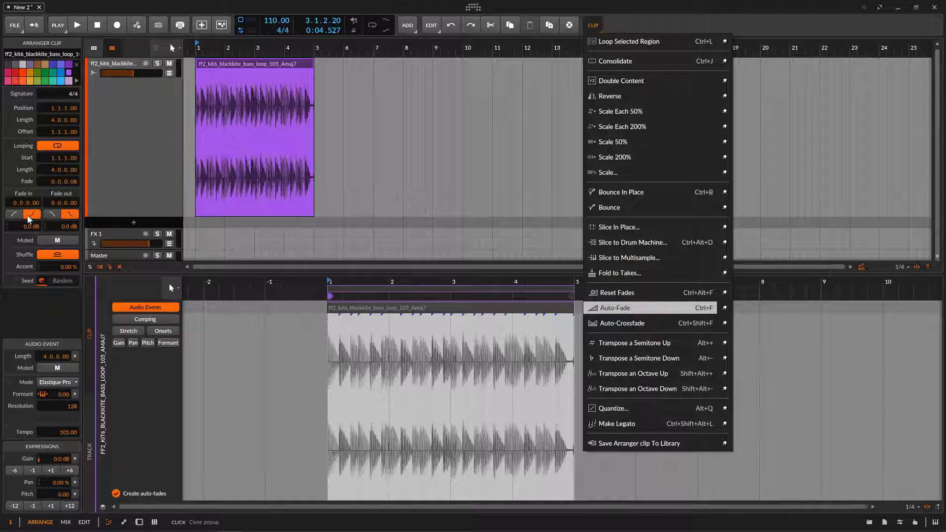
click(282, 130)
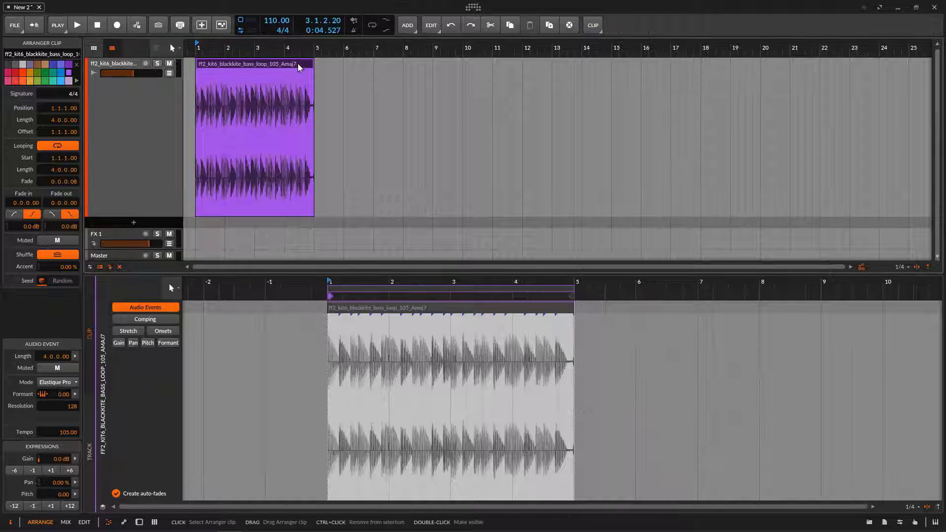
Shorten the arranger clip to one bar, ending at 2.1, and consolidate it.
drag(313, 65, 210, 79)
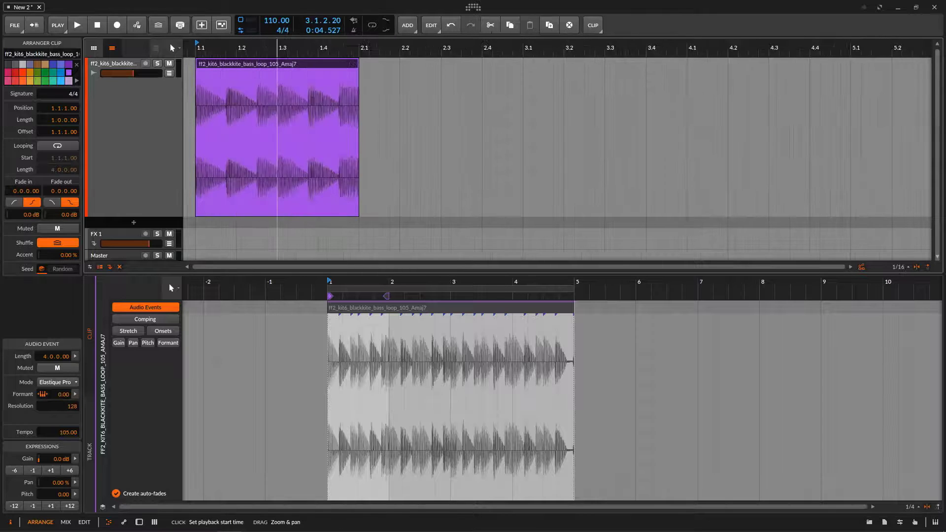
right_click(312, 64)
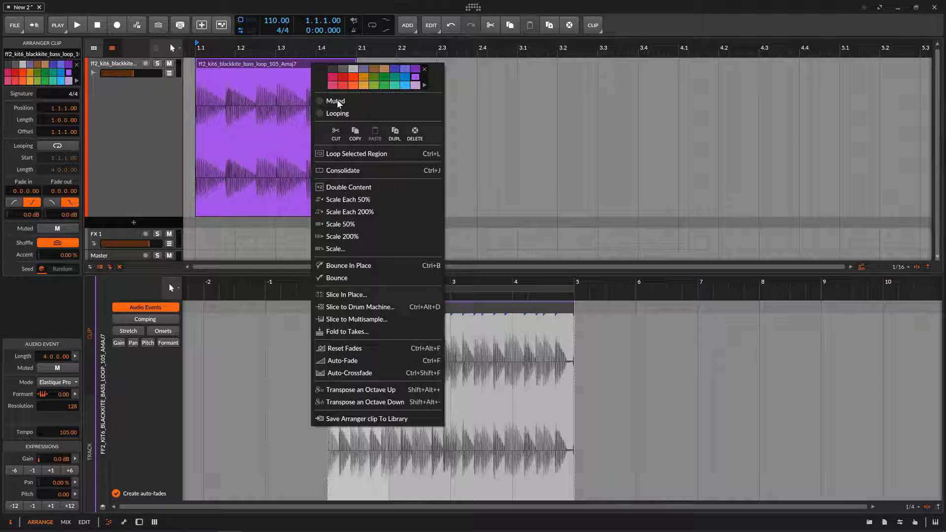
click(377, 172)
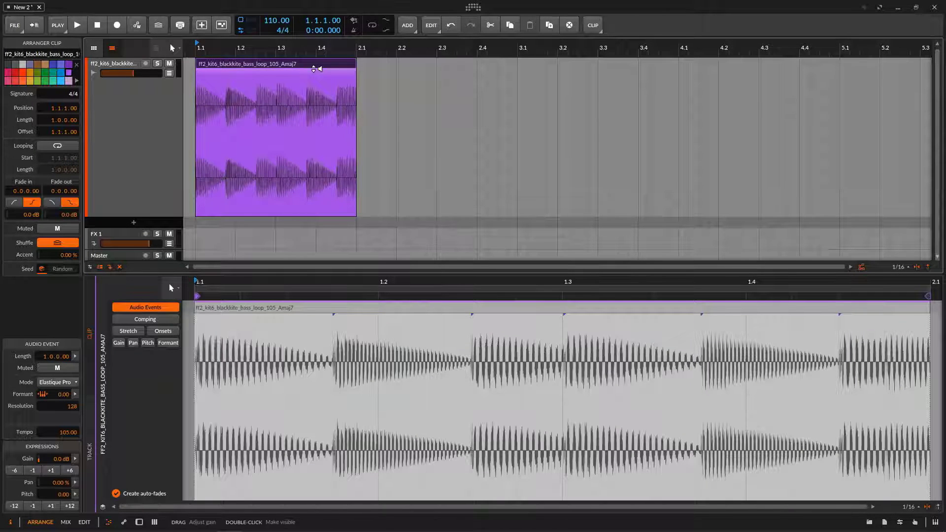
Try Auto-Fade on the consolidated one-bar clip and examine the fade-in at its start.
click(311, 66)
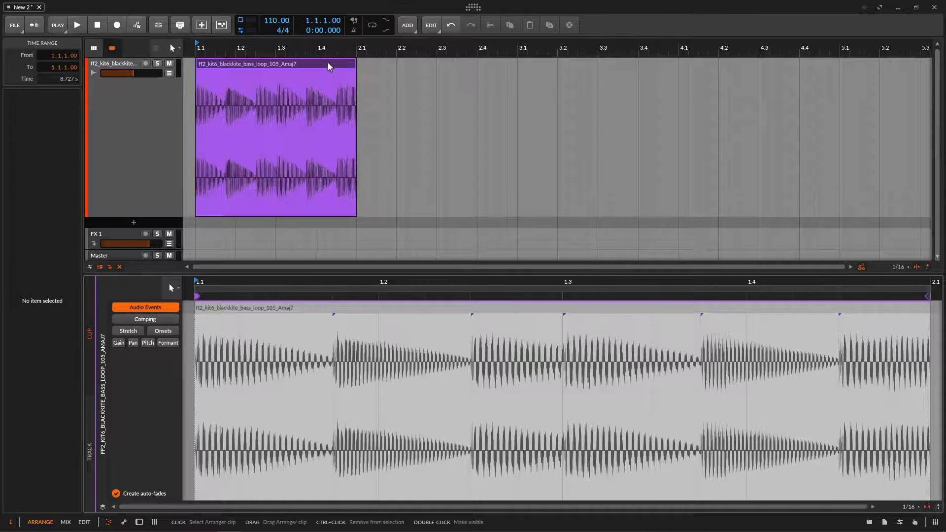
right_click(329, 65)
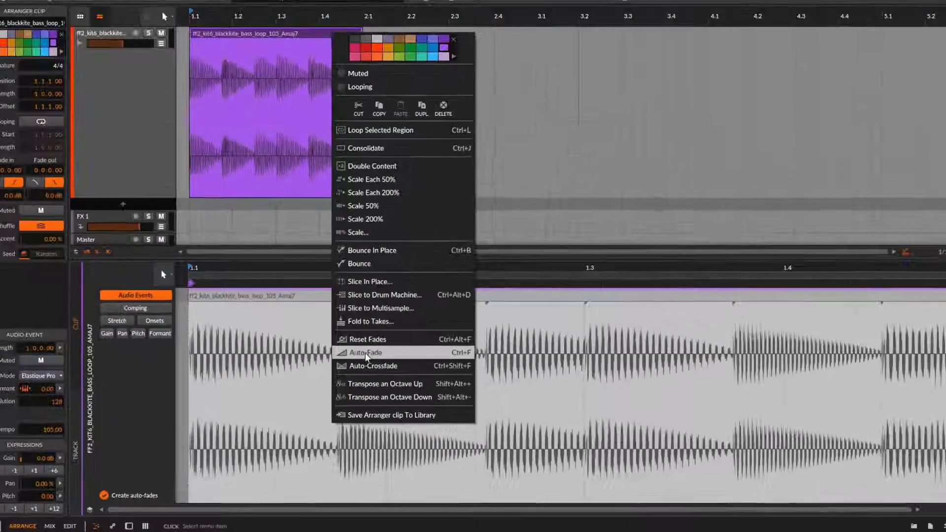
click(417, 287)
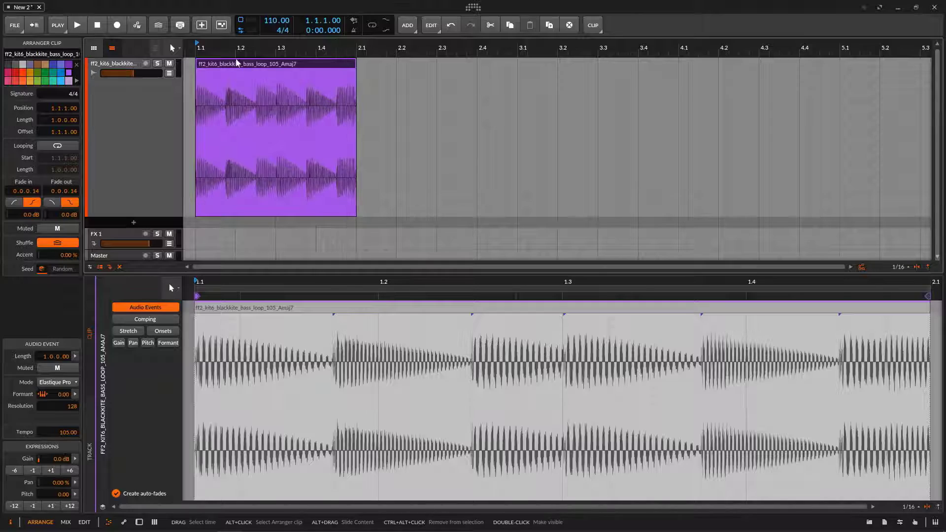
drag(214, 46, 749, 236)
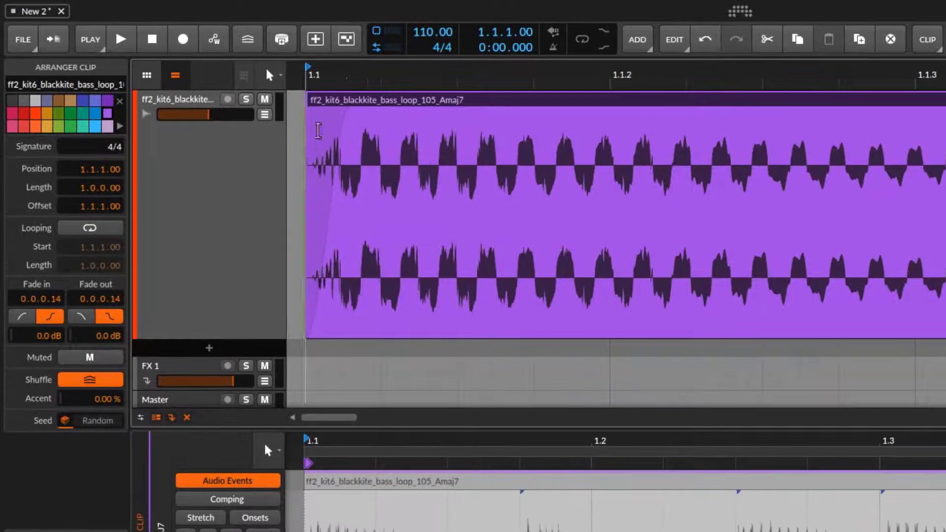
drag(349, 76, 520, 159)
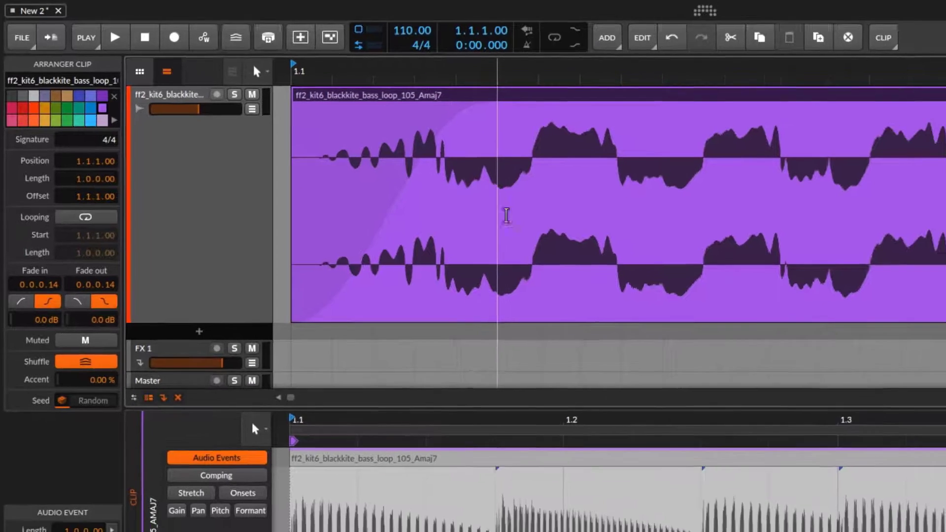
key(ctrl+z)
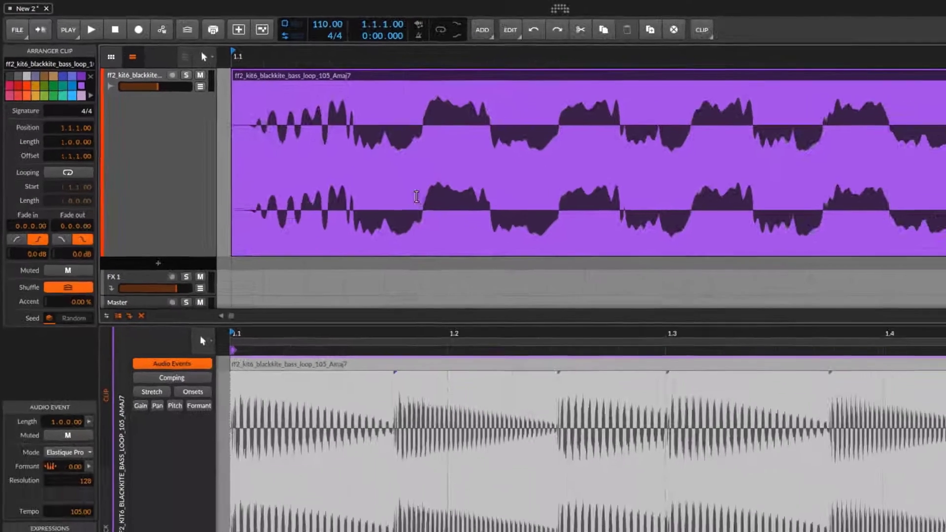
Select the one-bar arranger clip and reapply Auto-Fade to its start and end.
right_click(413, 138)
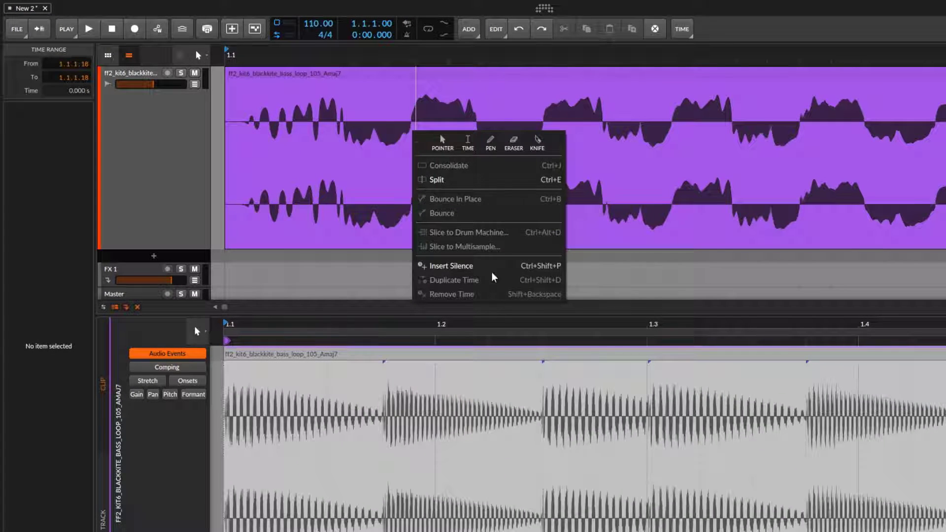
click(599, 76)
click(600, 75)
right_click(599, 74)
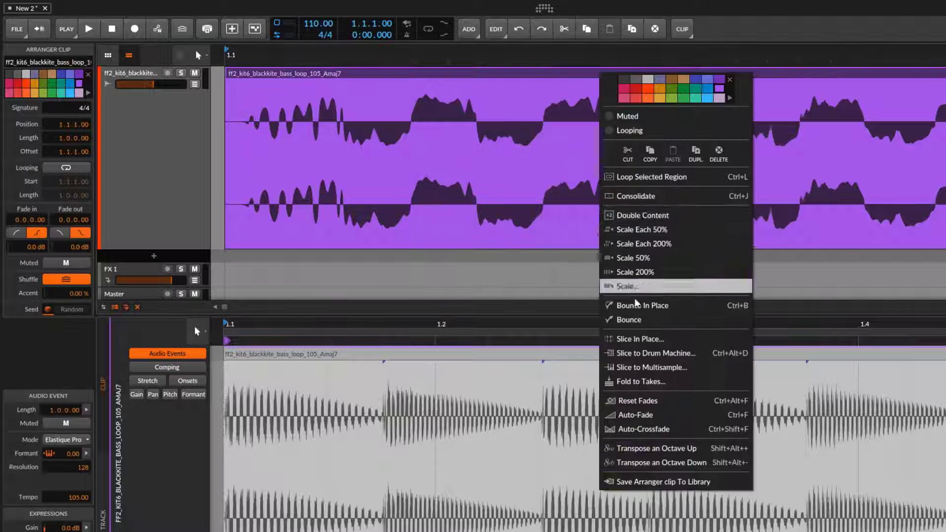
click(661, 415)
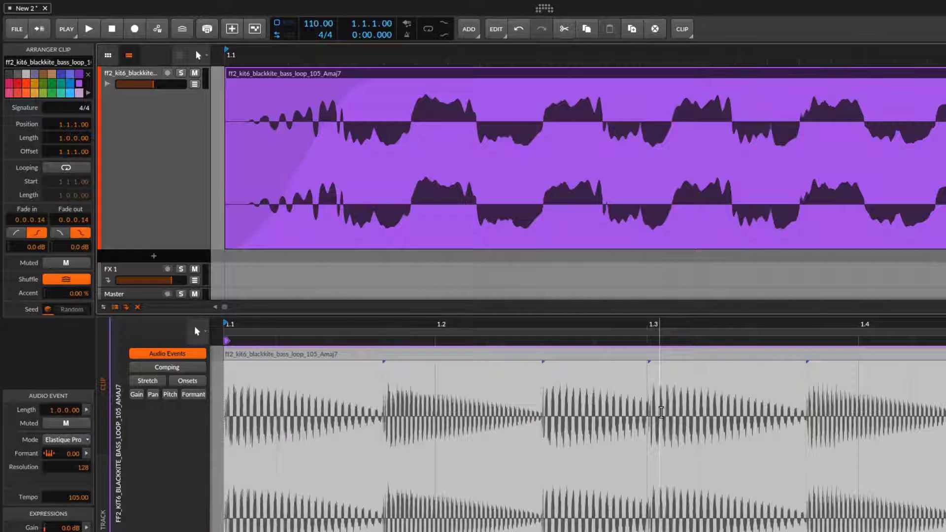
Review the commands available for the selected arranger clip and examine the fade-out at its end near 2.1.
click(685, 30)
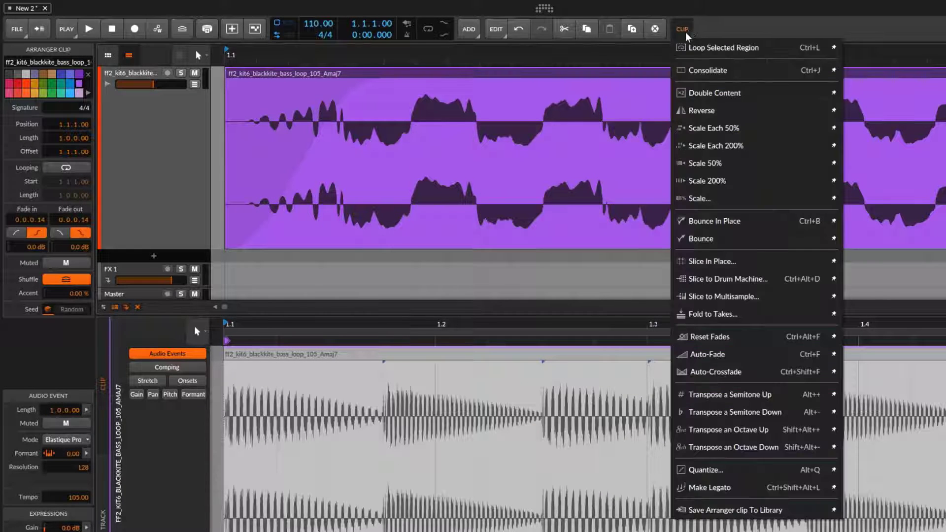
click(507, 71)
click(595, 51)
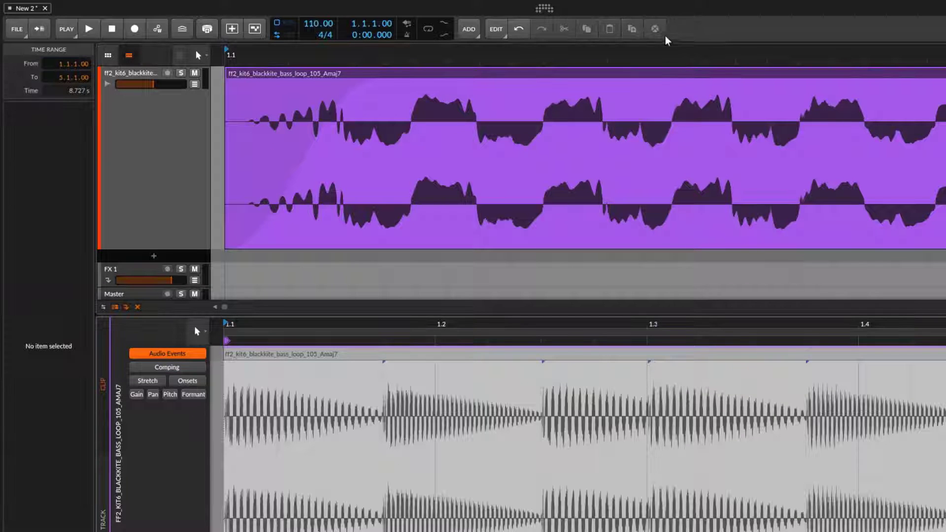
click(633, 75)
click(682, 30)
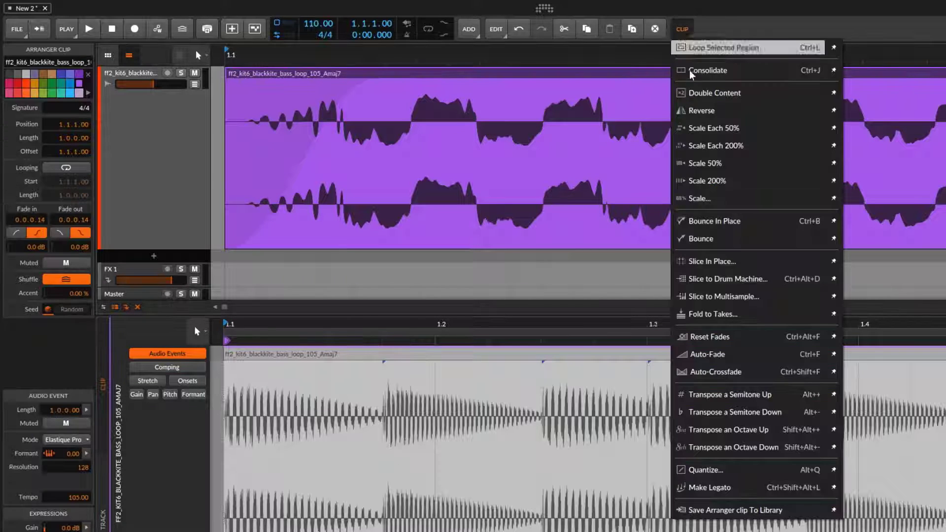
click(619, 60)
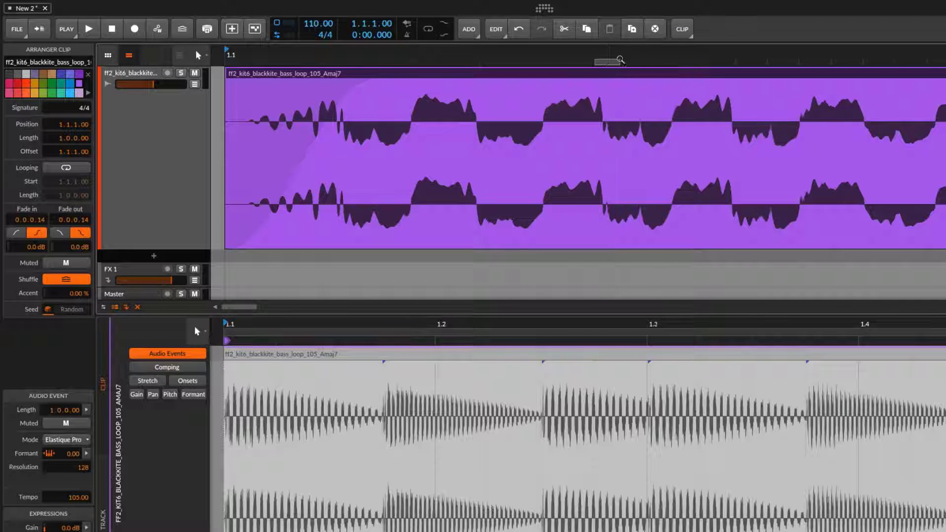
mouse_move(619, 60)
mouse_down()
mouse_move(567, 48)
mouse_move(617, 56)
mouse_up()
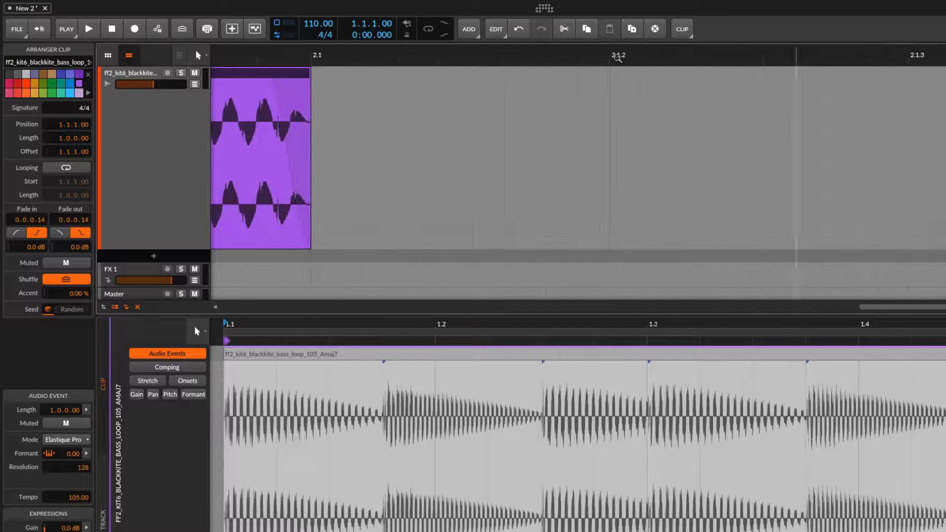
Set the default fade length in the behavior settings to 50 ms and close the settings.
drag(331, 57, 595, 53)
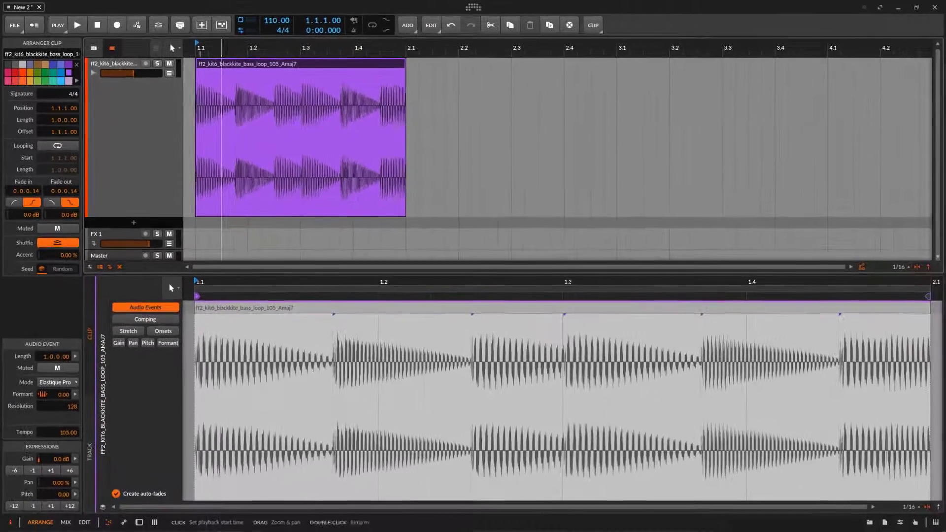
drag(222, 48, 661, 63)
drag(266, 49, 490, 50)
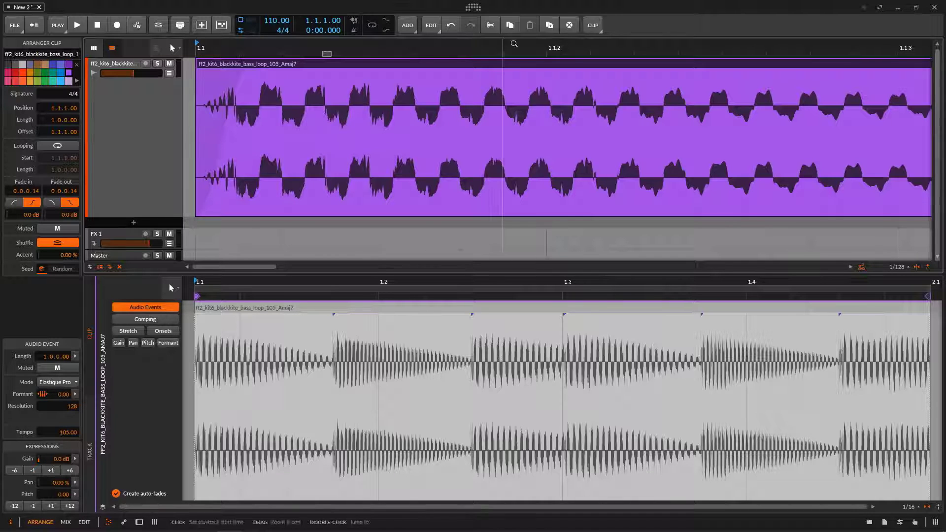
click(473, 8)
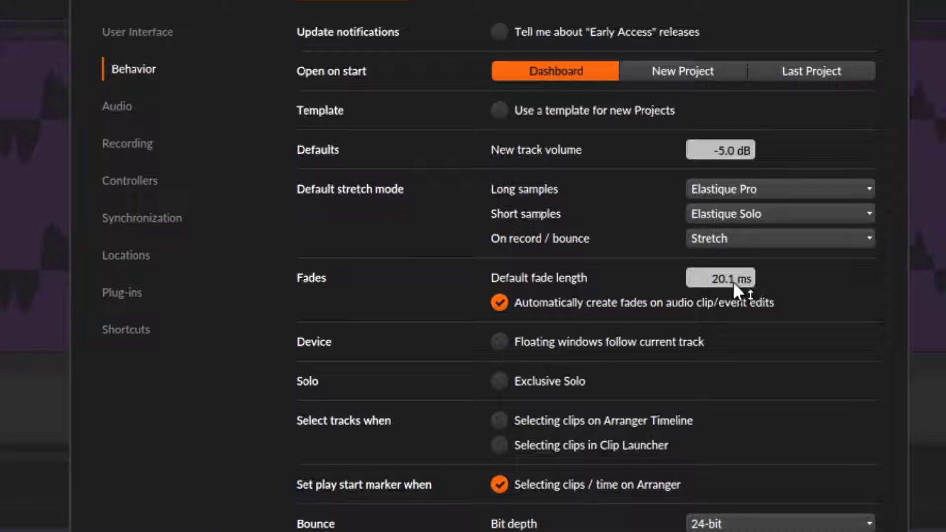
drag(732, 282, 732, 262)
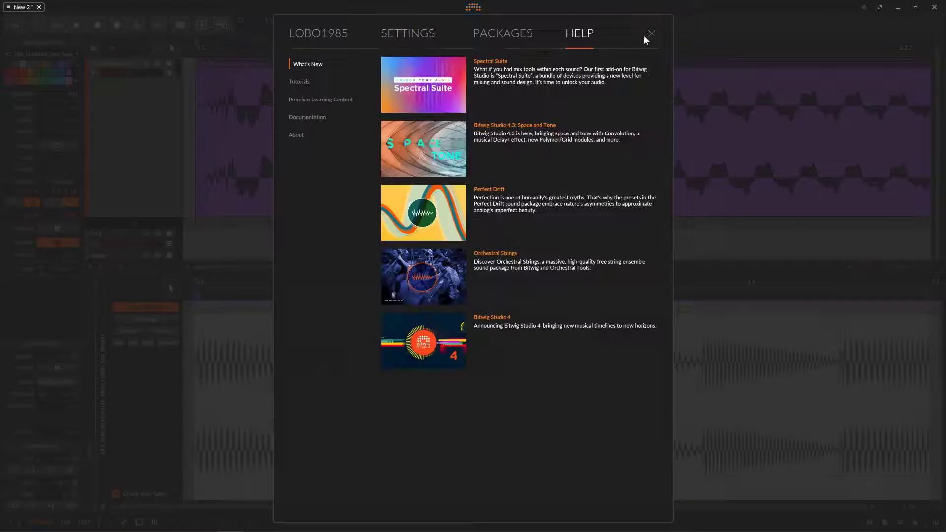
click(650, 34)
Select the one-bar arranger clip and reset its fades.
right_click(450, 108)
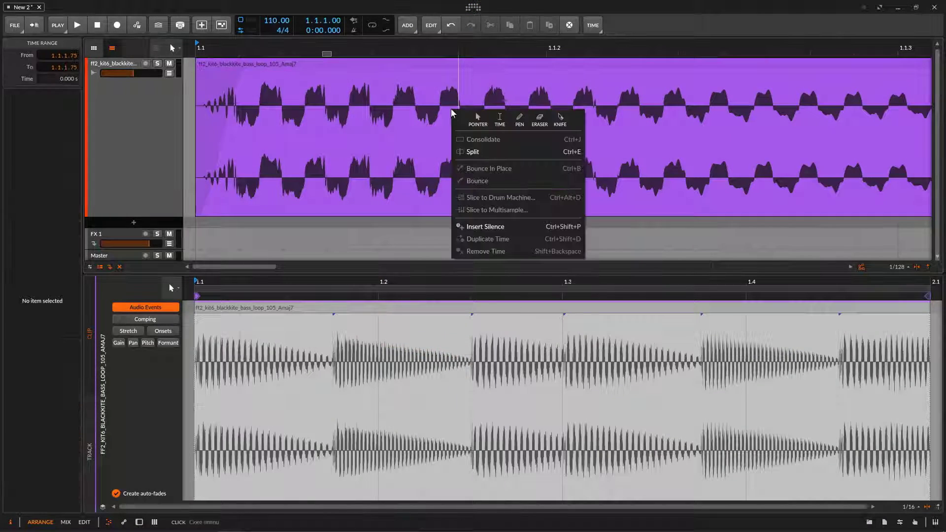
click(428, 169)
click(358, 63)
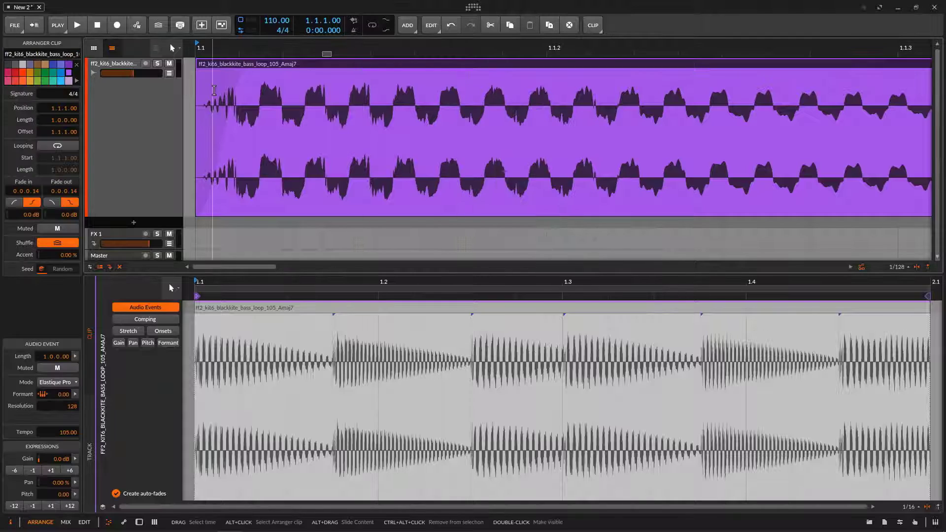
right_click(359, 108)
click(368, 58)
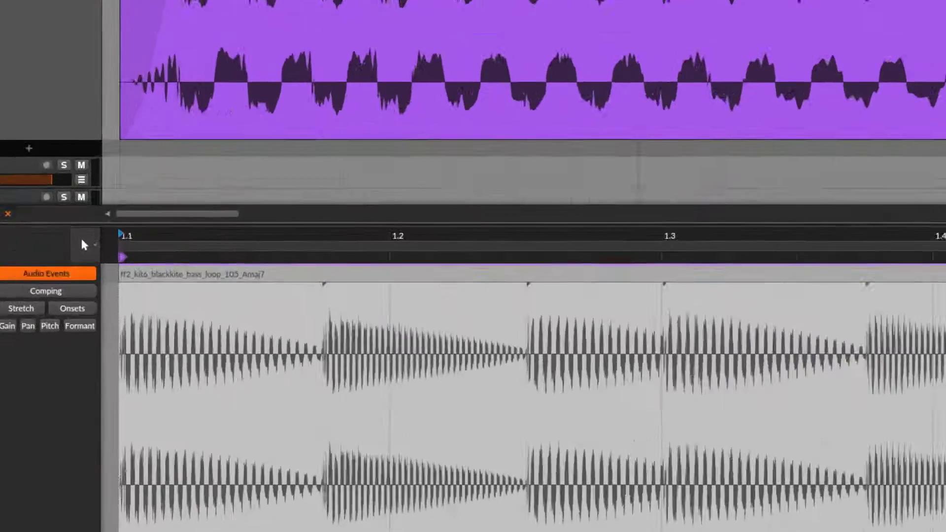
right_click(377, 4)
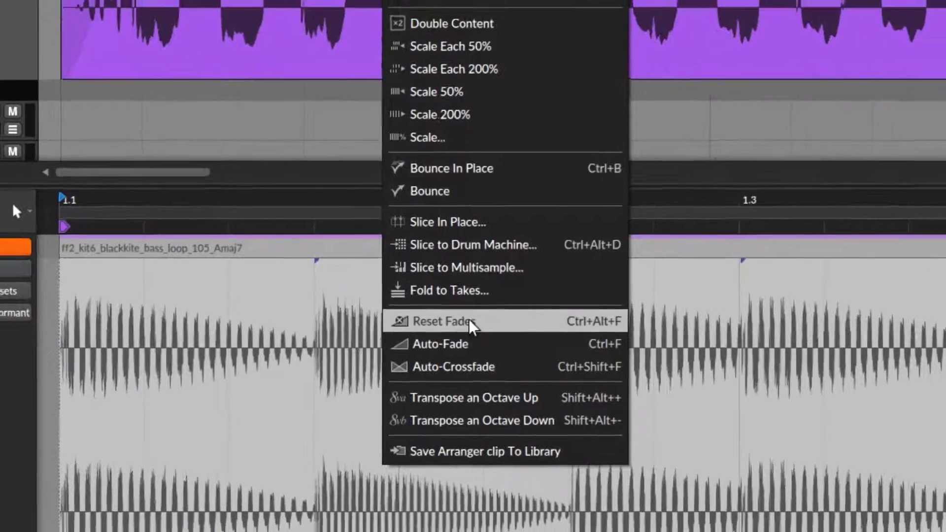
click(476, 318)
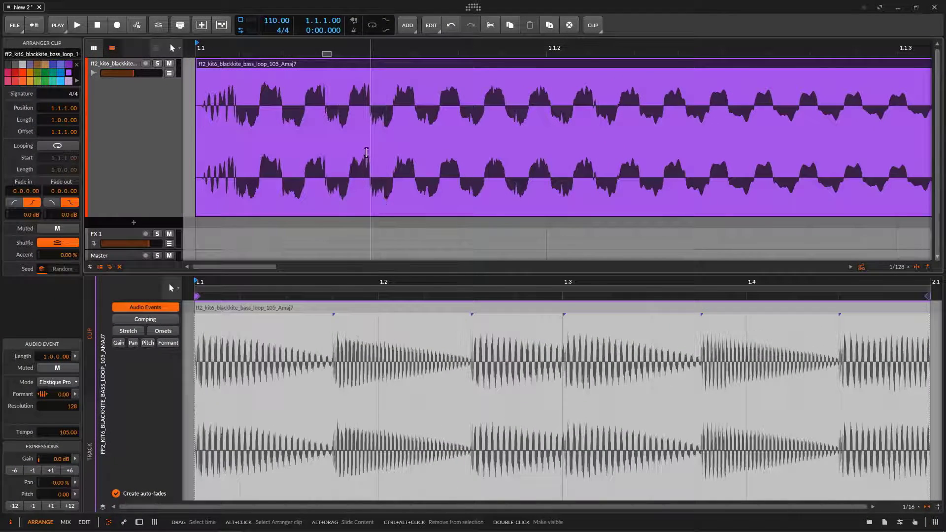
Apply Auto-Fade to the arranger clip using the current default fade length.
right_click(364, 110)
click(400, 63)
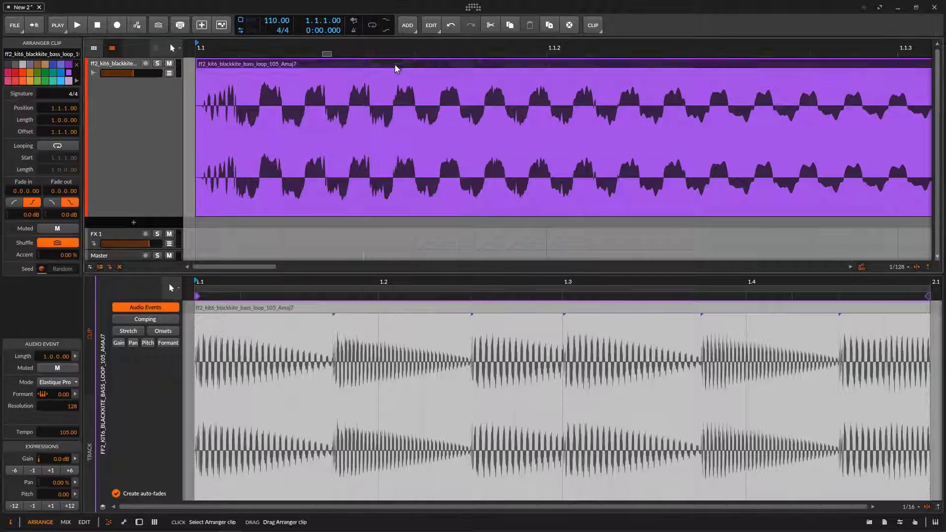
right_click(395, 65)
click(446, 363)
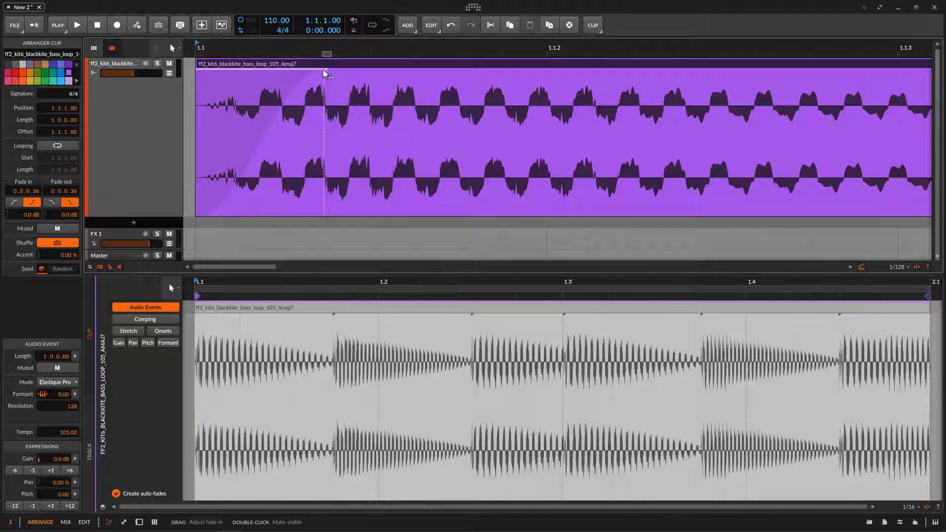
Reopen the behavior settings, set the default fade length to 1 ms and close the settings.
click(474, 8)
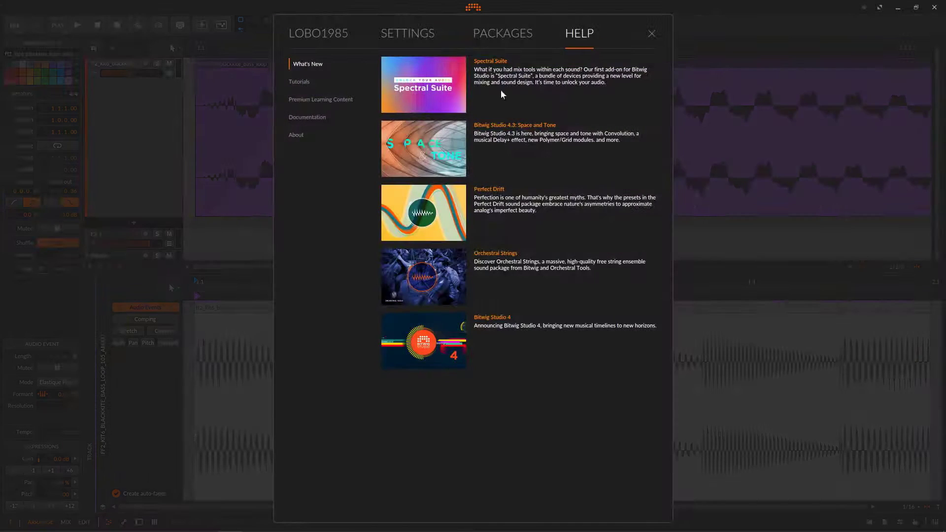
click(440, 33)
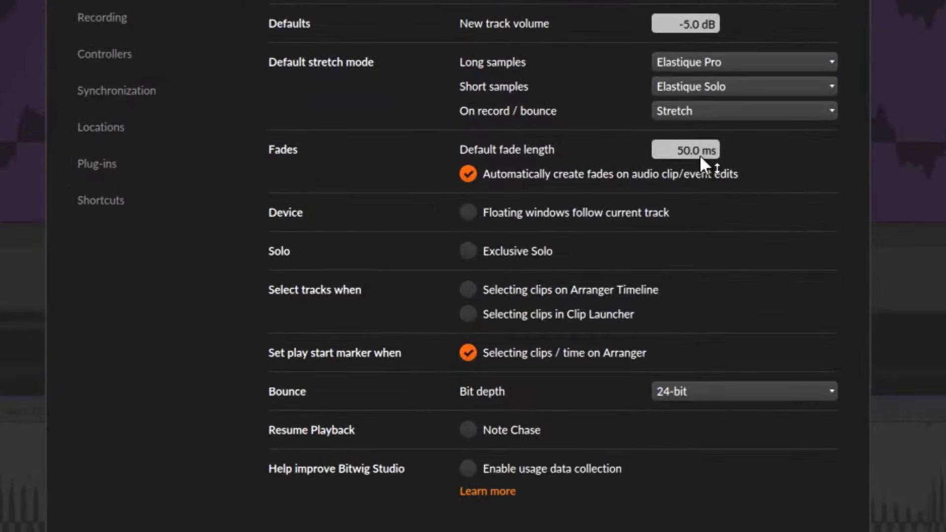
drag(686, 152, 686, 192)
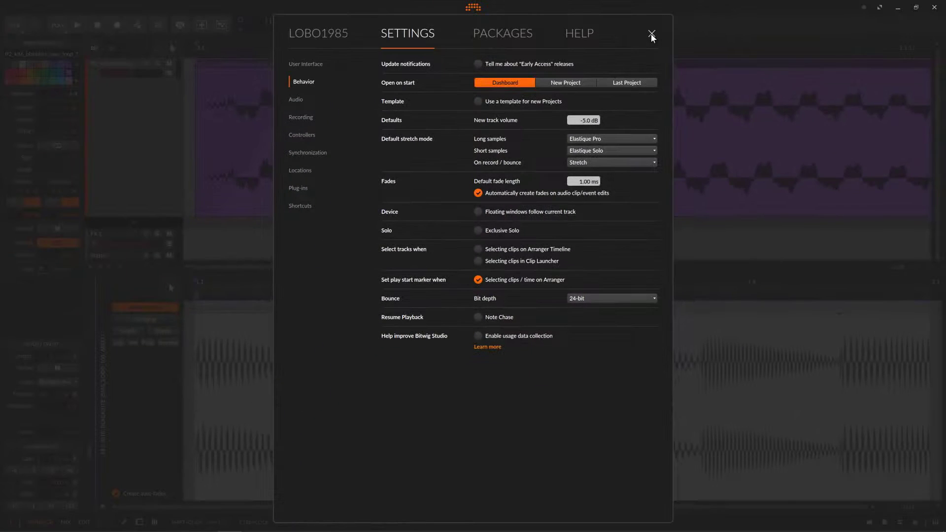
click(652, 35)
Clear the arranger clip's existing fades and reapply Auto-Fade to it.
right_click(381, 132)
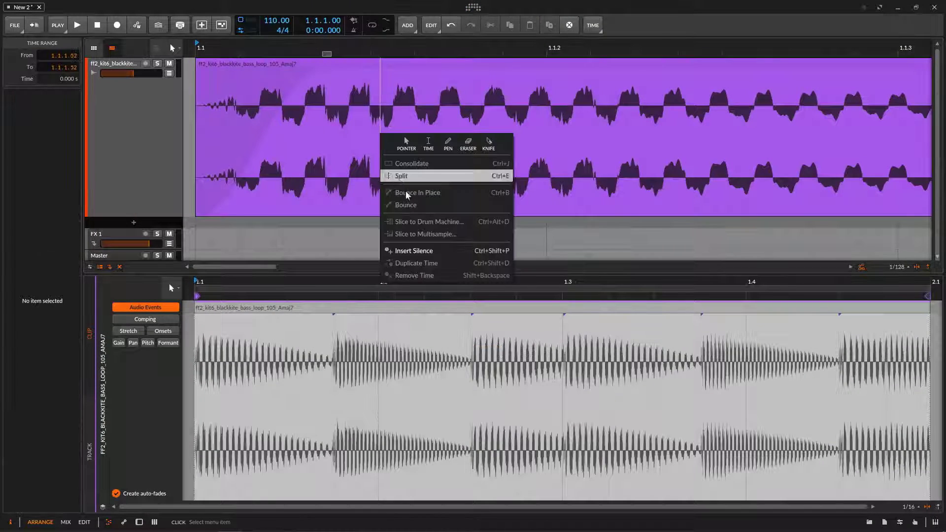
click(424, 61)
right_click(424, 65)
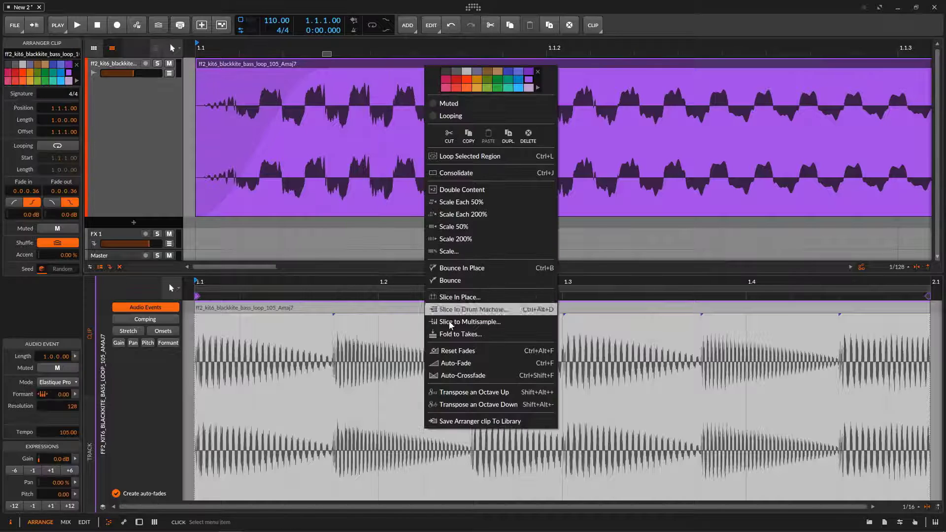
click(464, 354)
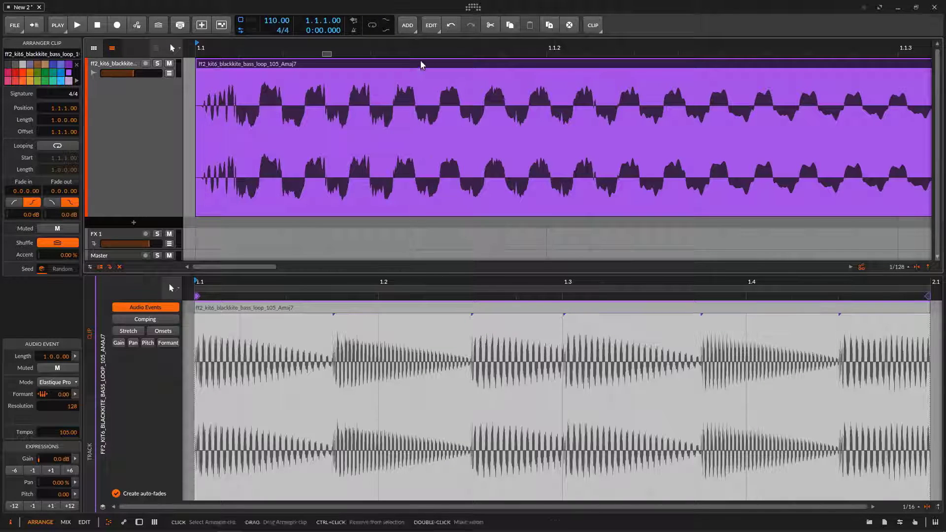
right_click(422, 61)
click(450, 358)
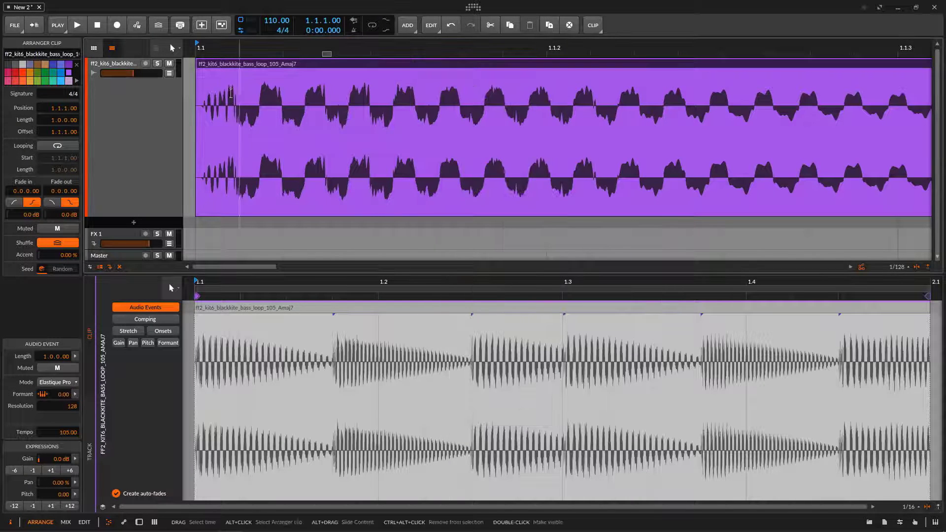
drag(204, 48, 324, 137)
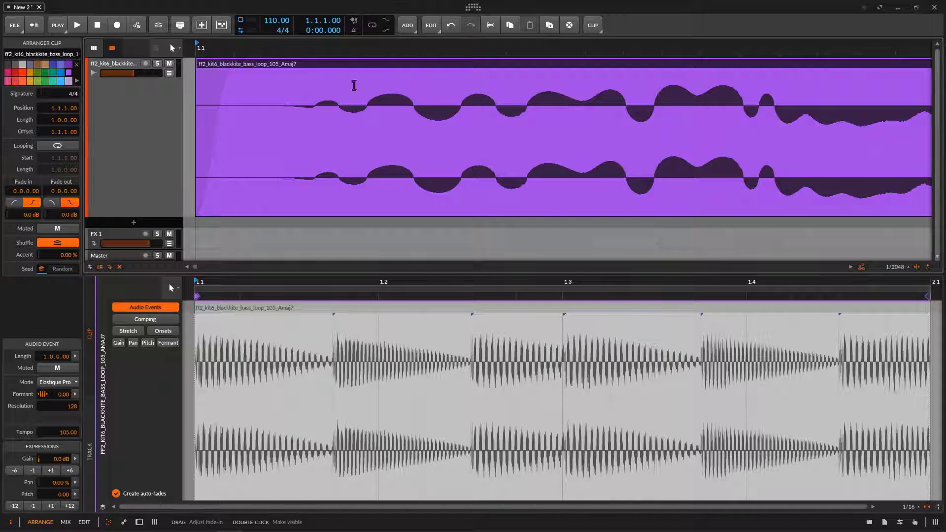
Split the clip near its start at 1.1.1.19 with the Knife tool and move the second piece to 1.1.1.25.
drag(420, 49, 234, 23)
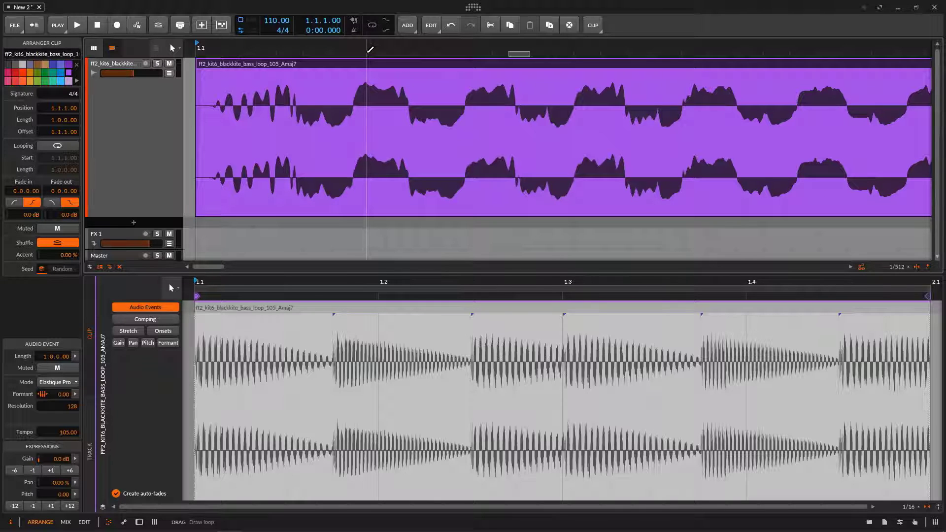
click(174, 49)
click(148, 111)
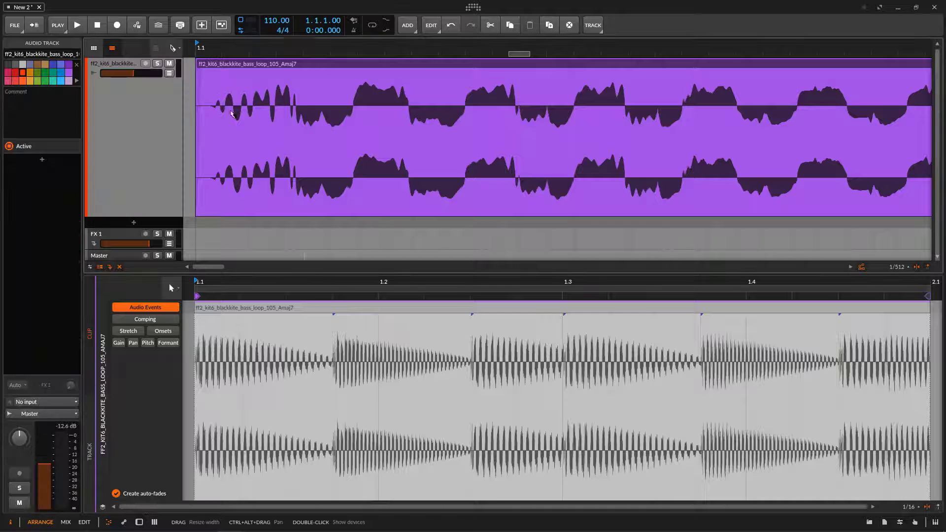
click(367, 95)
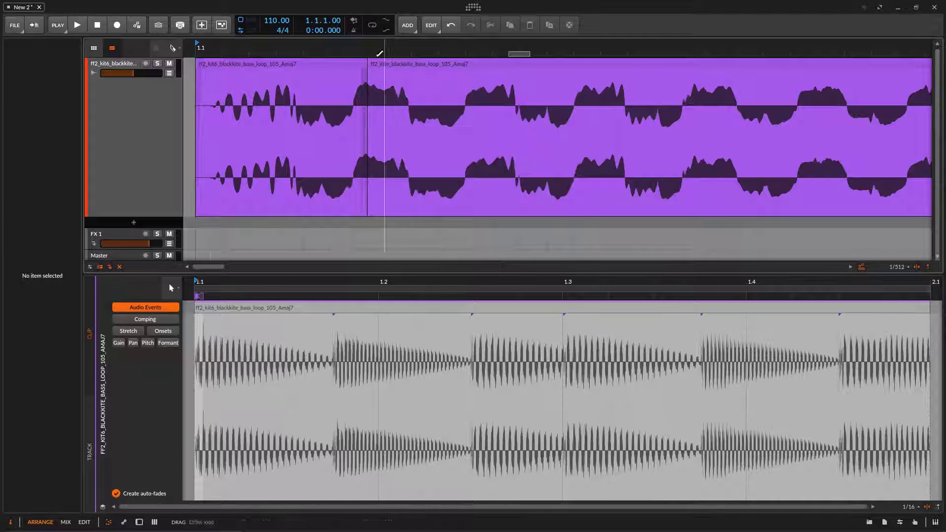
key(1)
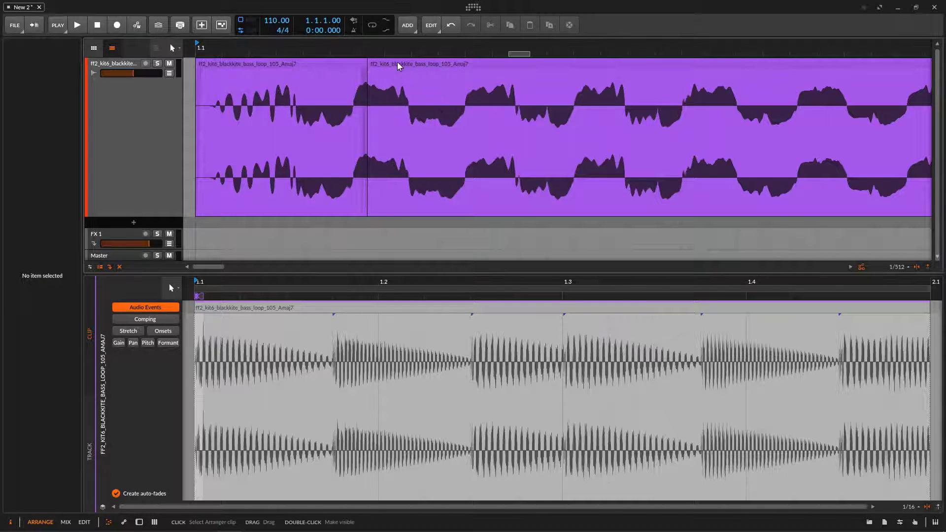
drag(397, 63, 437, 88)
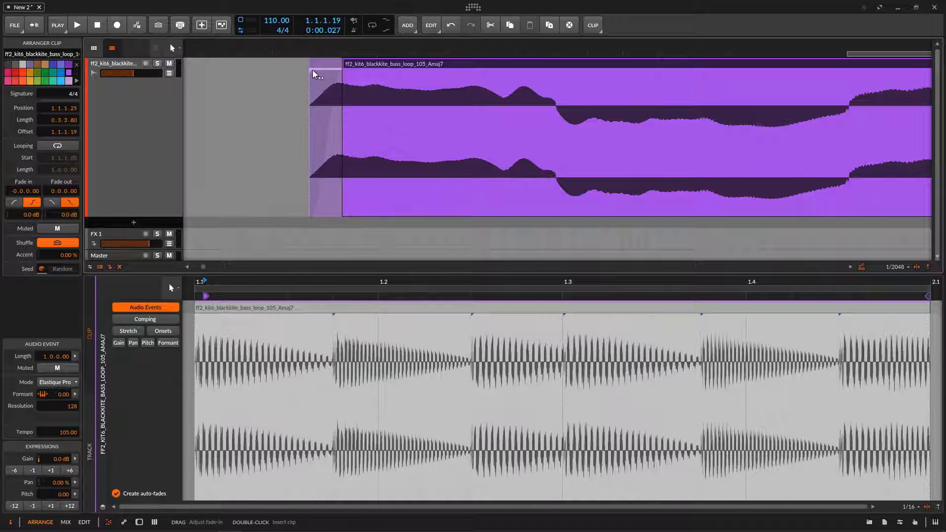
Pull the second piece's pre-fade back to its start edge, removing it, and apply Auto-Fade to that piece.
drag(312, 69, 345, 75)
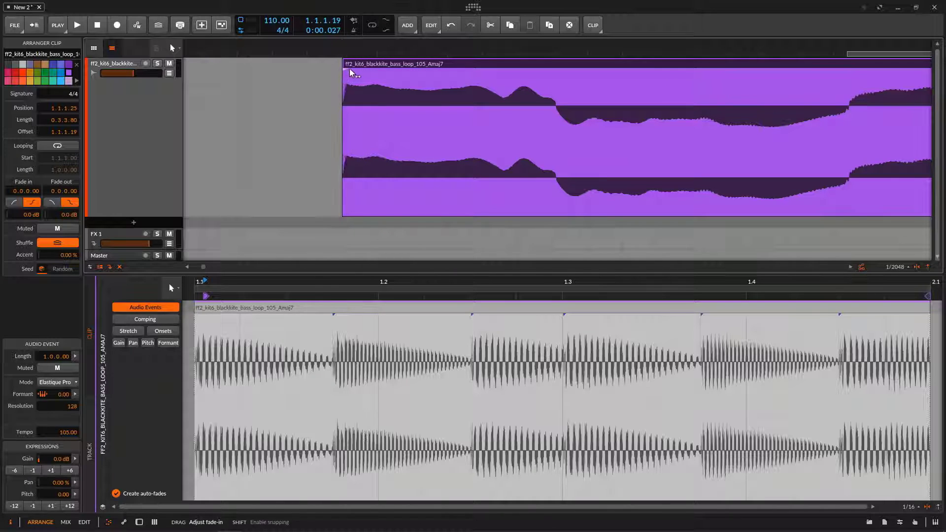
drag(358, 72, 341, 72)
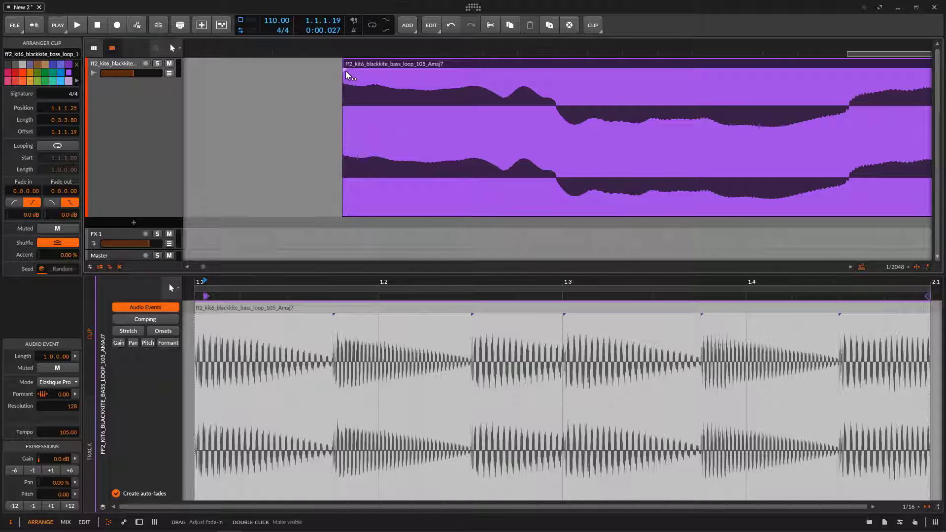
right_click(390, 66)
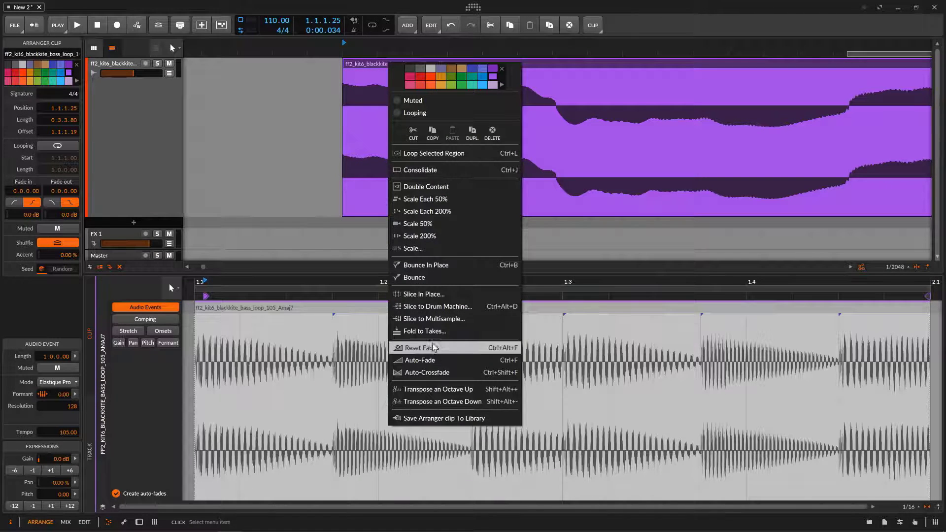
click(427, 357)
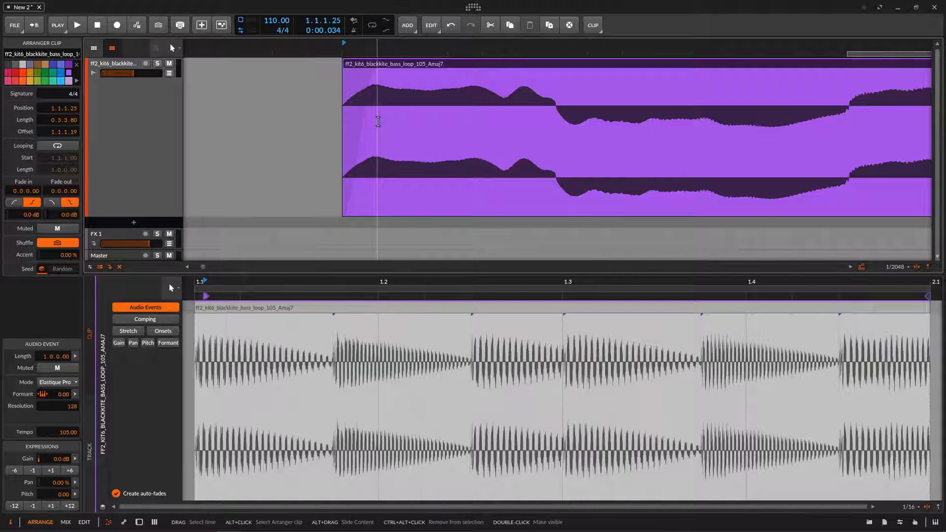
drag(401, 46, 416, 70)
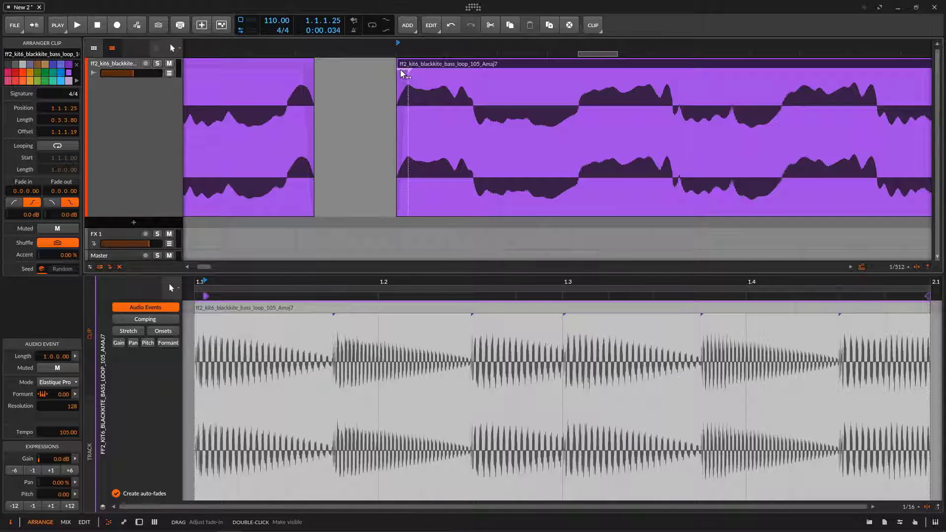
Undo the second piece's fade changes, its move and the clip split.
key(ctrl+z)
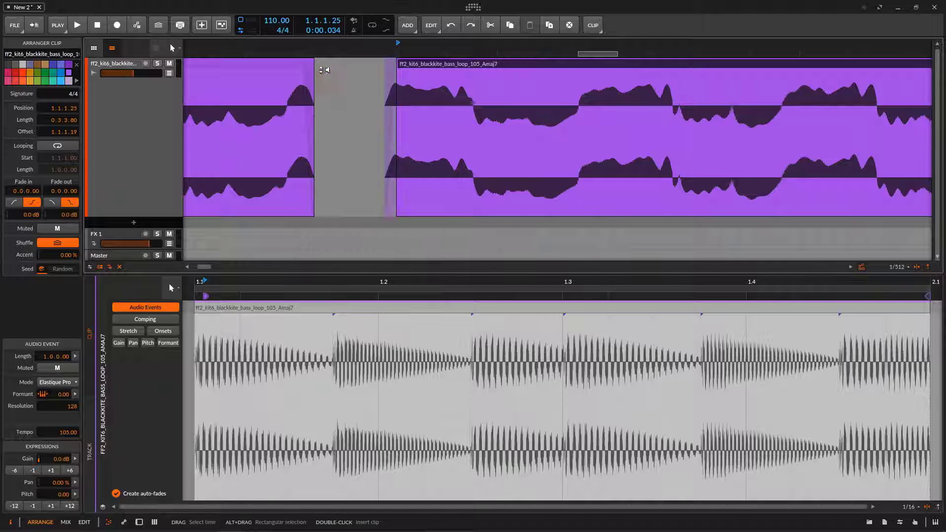
key(ctrl+z)
key(ctrl+z)
Examine the short fade-in and the waveform at the start of the restored one-bar clip.
drag(281, 43, 520, 43)
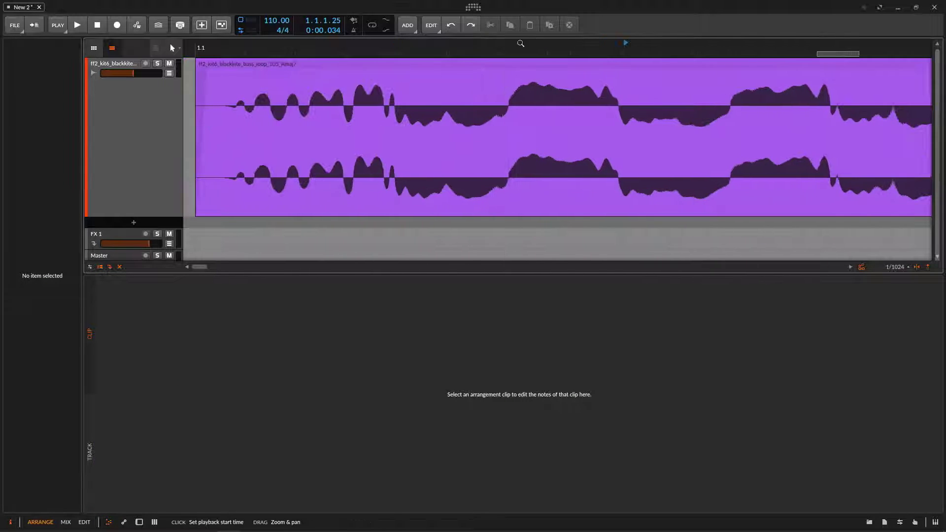
drag(219, 45, 278, 77)
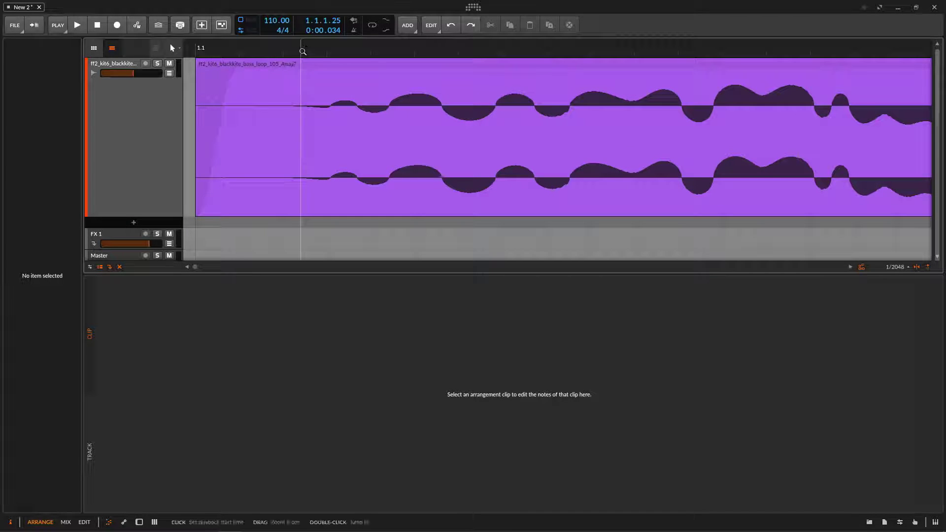
mouse_move(300, 47)
mouse_down()
mouse_move(376, 53)
mouse_move(205, 53)
mouse_move(236, 54)
mouse_move(207, 49)
mouse_move(312, 93)
mouse_move(771, 140)
mouse_up()
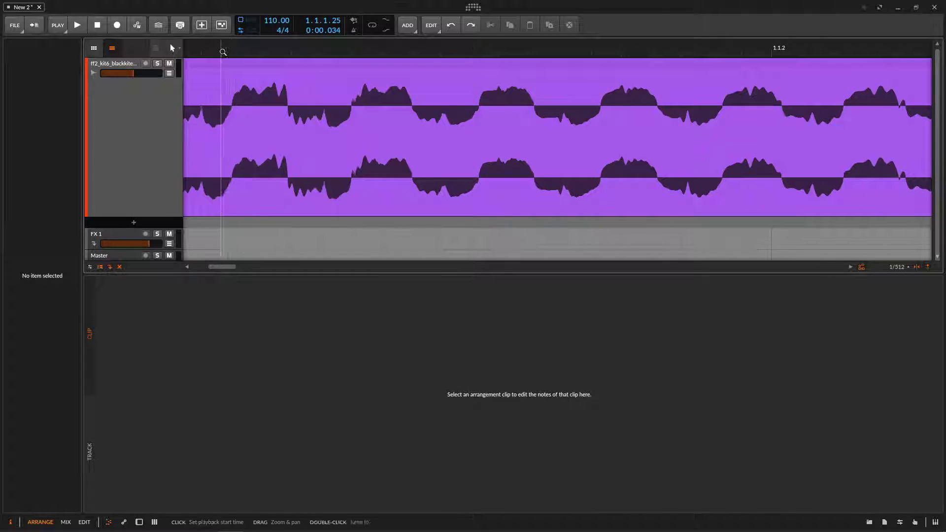
drag(222, 48, 606, 48)
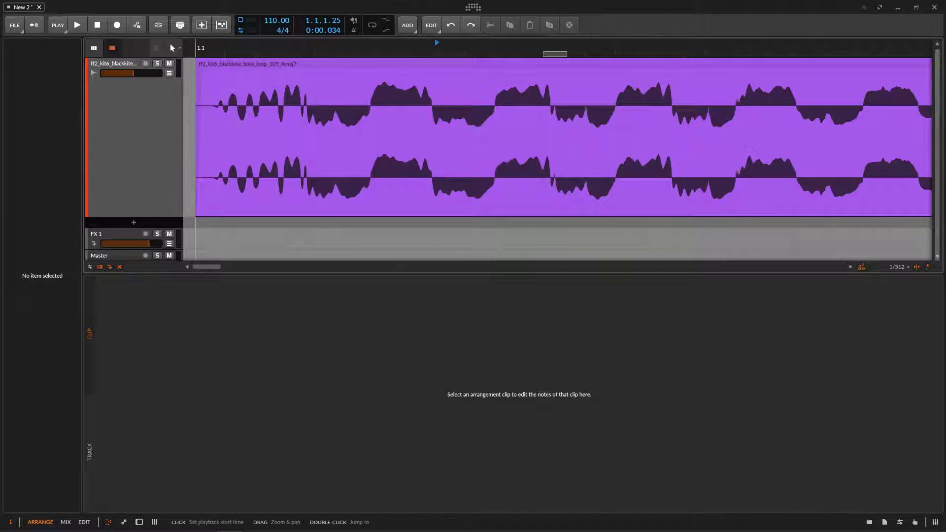
drag(201, 51, 208, 82)
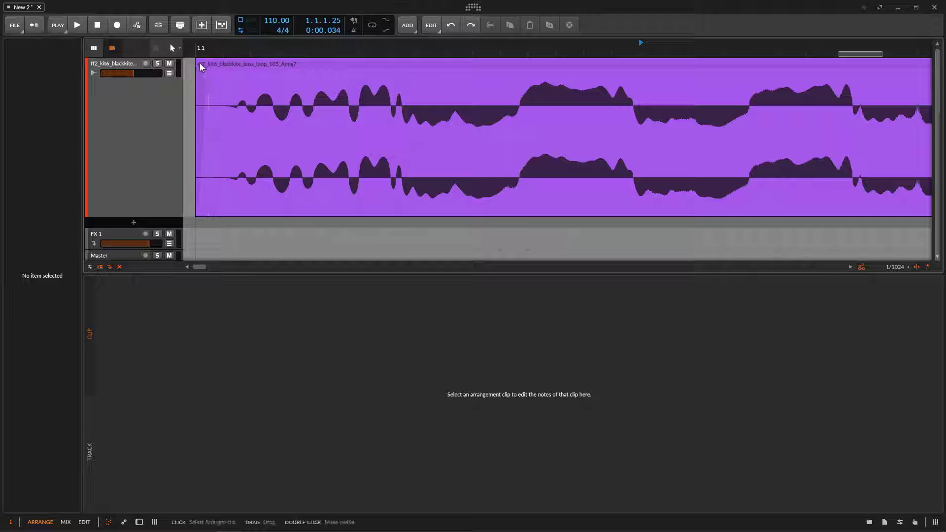
click(206, 62)
mouse_move(206, 62)
mouse_down()
mouse_move(231, 64)
mouse_move(202, 65)
mouse_move(218, 70)
mouse_up()
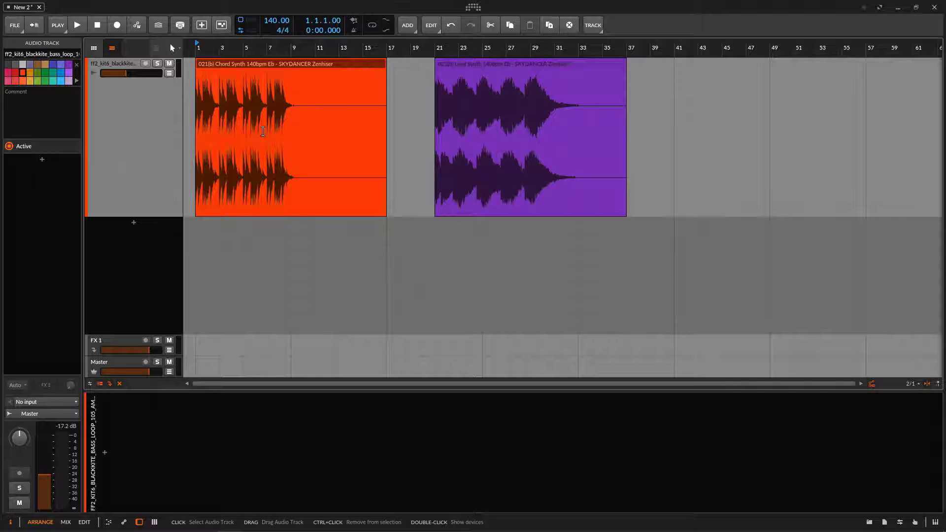
Listen to part of the Chord Synth clip and part of the Lead Synth clip, and stop playback.
click(210, 131)
key(space)
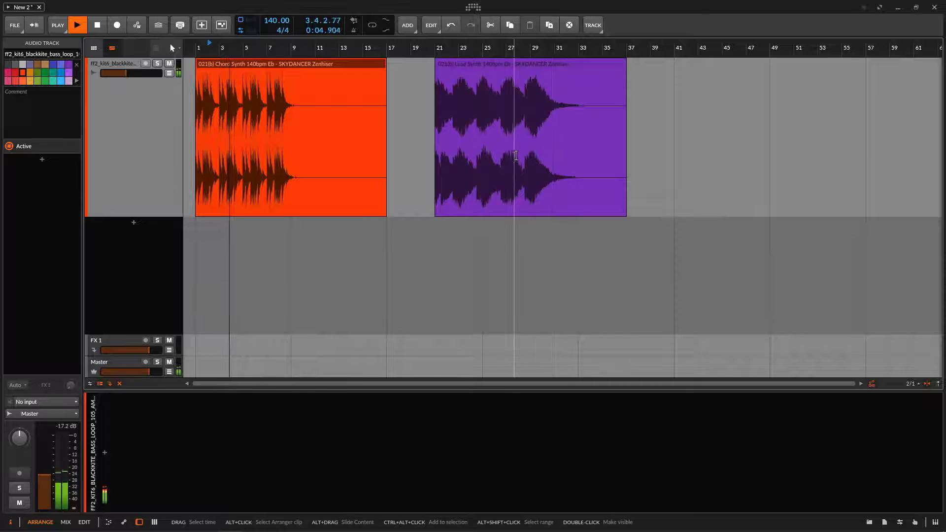
click(442, 46)
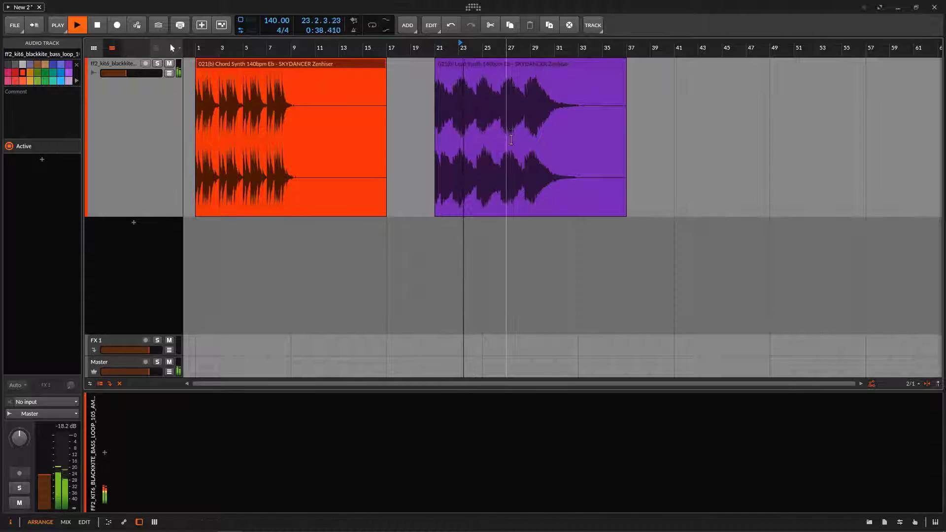
click(102, 26)
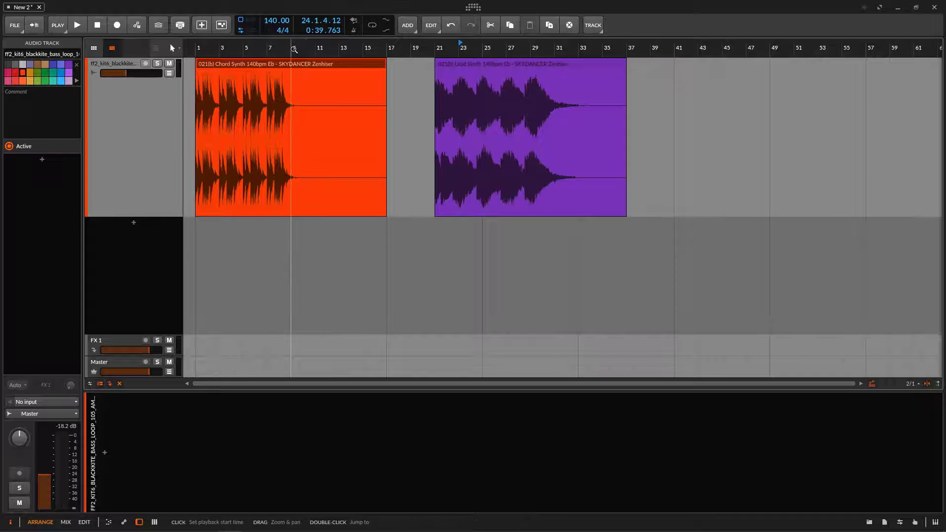
Shorten the Chord Synth clip to 8 bars and move the Lead Synth clip directly behind it at 9.1.1.00.
drag(292, 48, 336, 63)
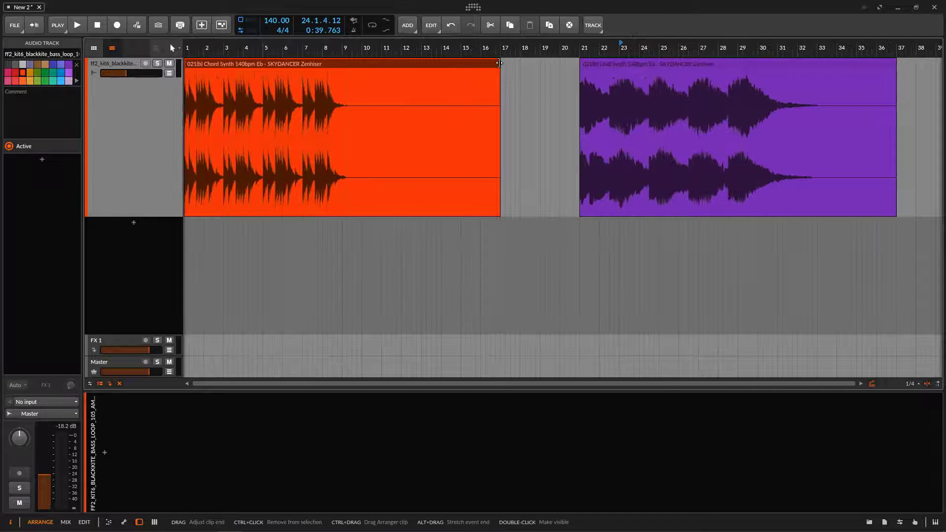
drag(498, 96, 342, 96)
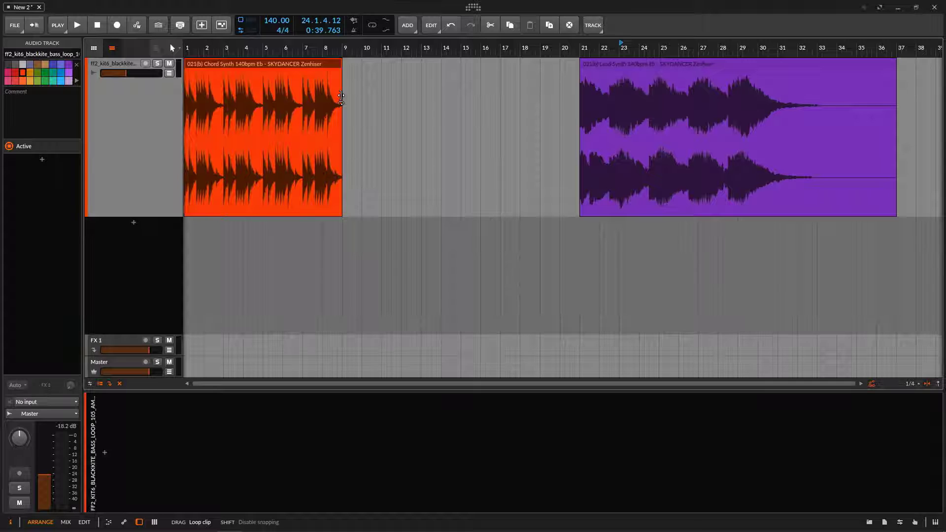
drag(592, 63, 353, 81)
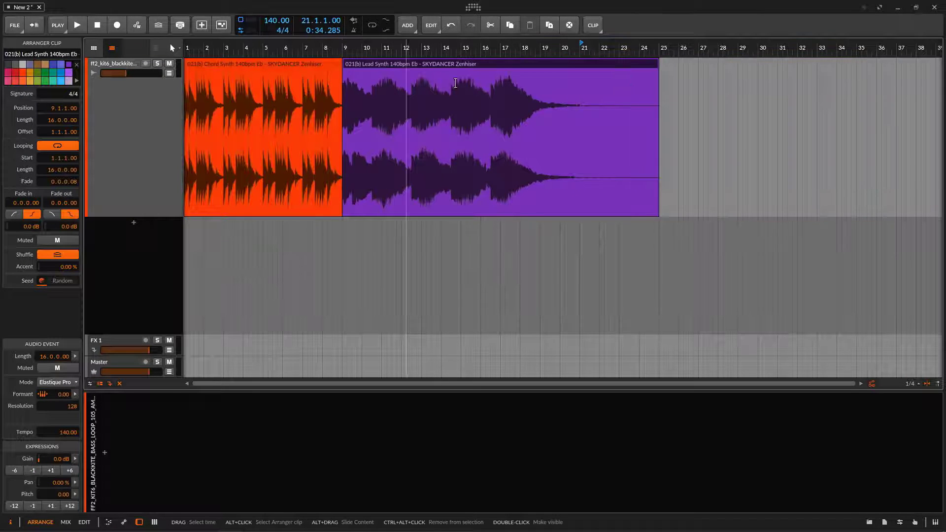
Shorten the Lead Synth clip to 11 bars and play back across the hard transition at bar 9.
drag(658, 63, 558, 87)
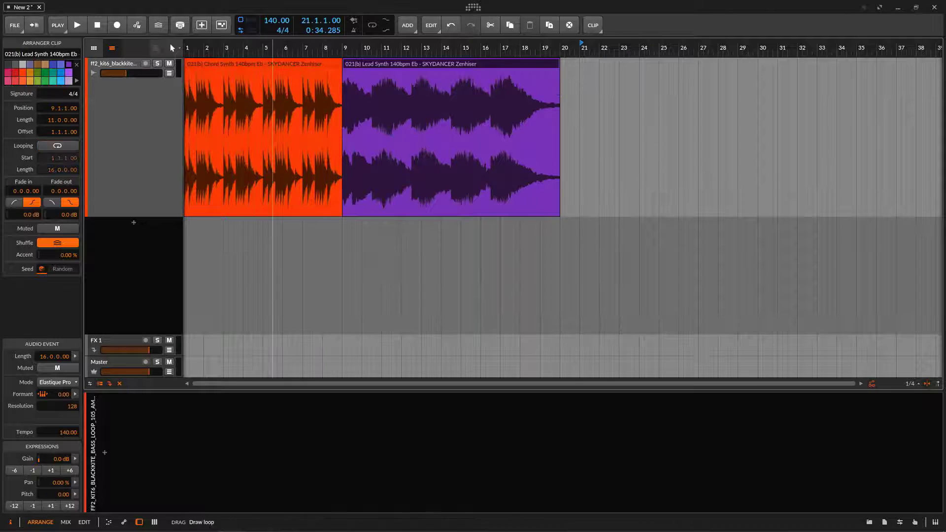
mouse_move(273, 54)
mouse_down()
mouse_move(318, 48)
mouse_move(433, 74)
mouse_move(387, 69)
mouse_move(220, 88)
mouse_up()
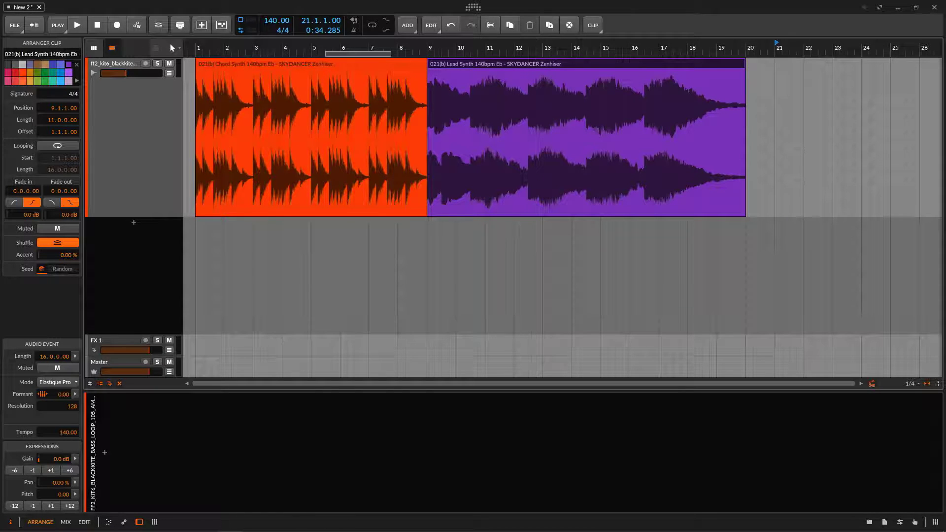
click(397, 132)
key(space)
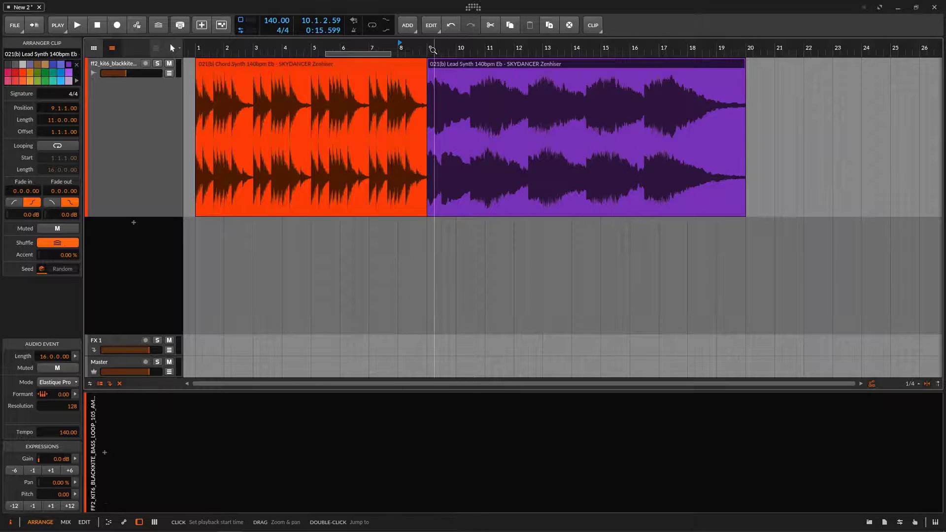
Pull a pre-fade of about 2.2.0.54 from the Lead Synth clip over the Chord Synth clip, and undo the Chord Synth clip's stray move.
drag(428, 45, 452, 52)
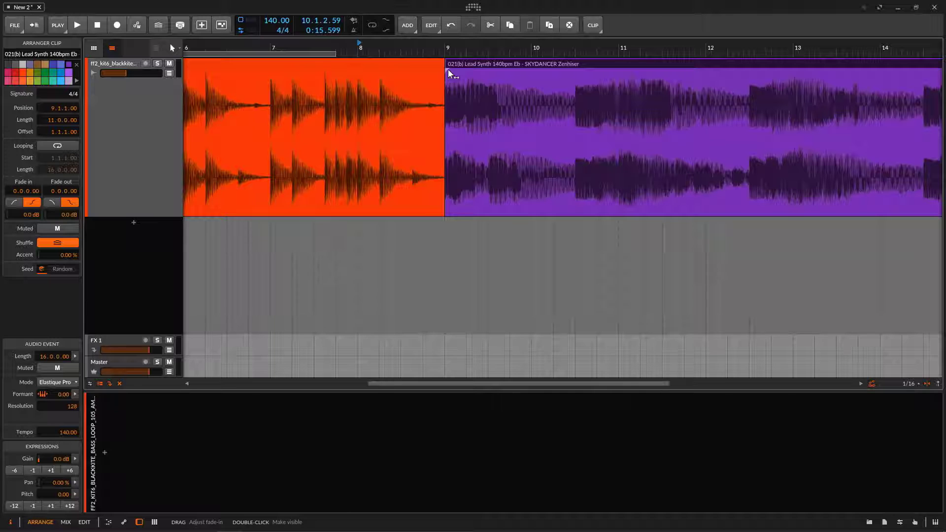
drag(448, 69, 226, 90)
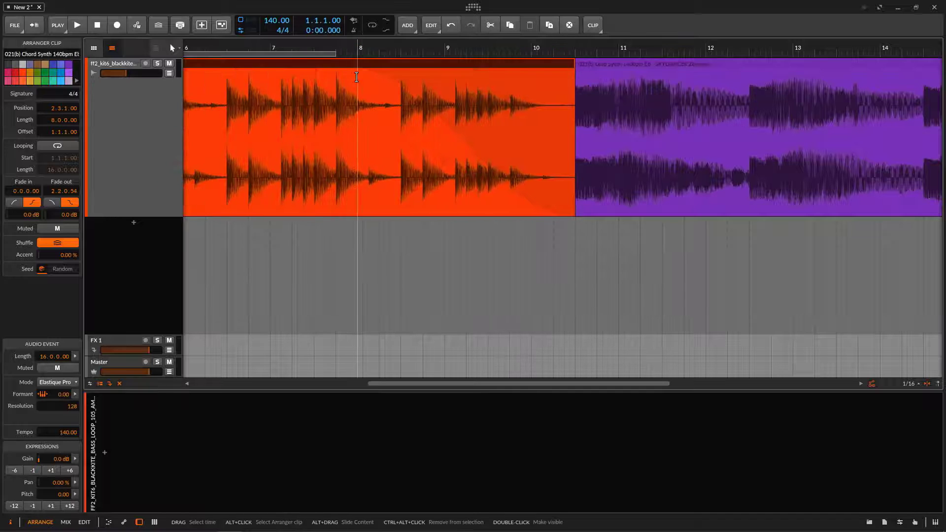
key(ctrl+z)
Try a fade-in inside the Lead Synth clip and a fade-out of about 2.1.0.56 on the Chord Synth clip, and remove both.
drag(227, 71, 600, 96)
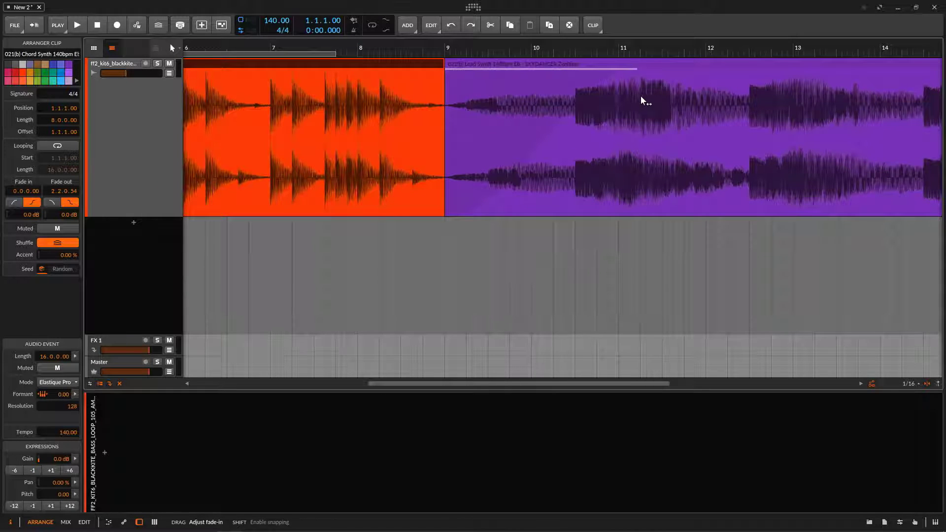
drag(640, 96, 447, 99)
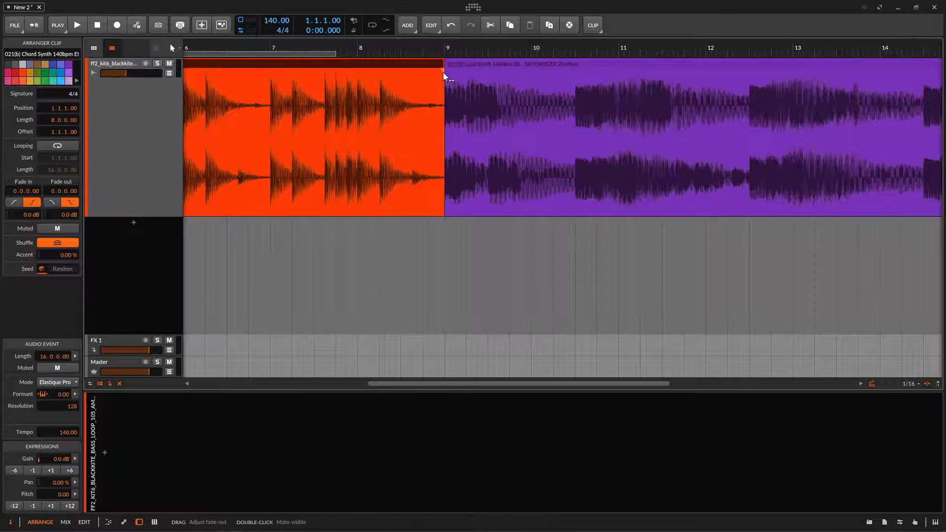
drag(443, 72, 244, 89)
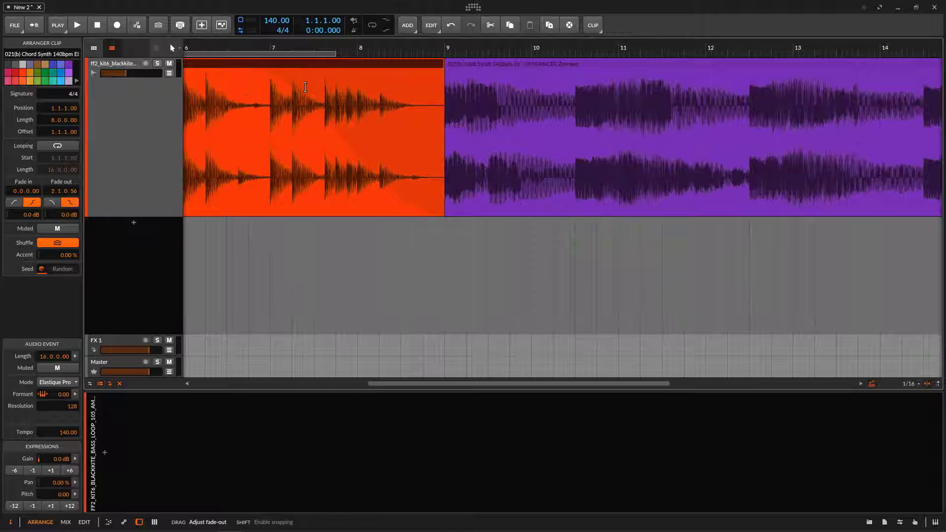
key(ctrl+z)
Pull the Lead Synth clip's pre-fade back over the Chord Synth clip, adjusting the crossfade to a length of about 5.0.3.07.
drag(446, 70, 404, 72)
drag(405, 106, 149, 141)
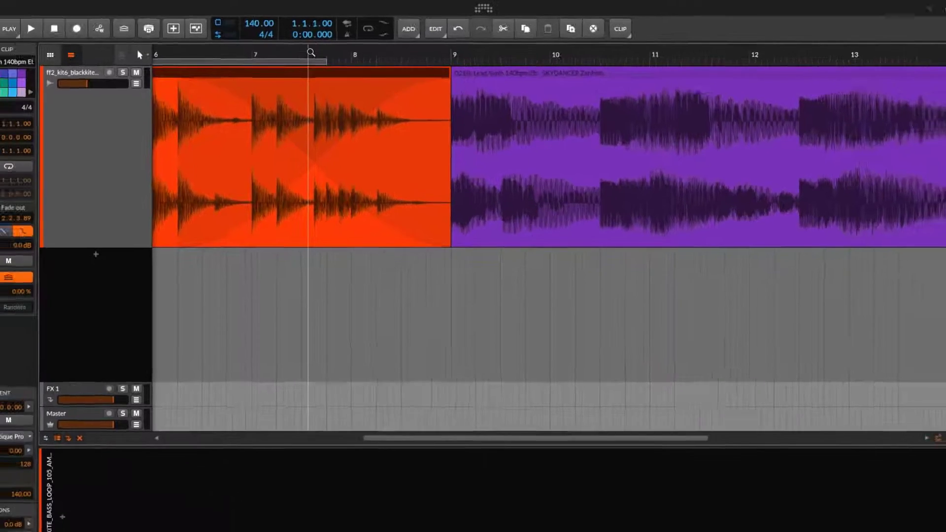
drag(289, 64, 369, 41)
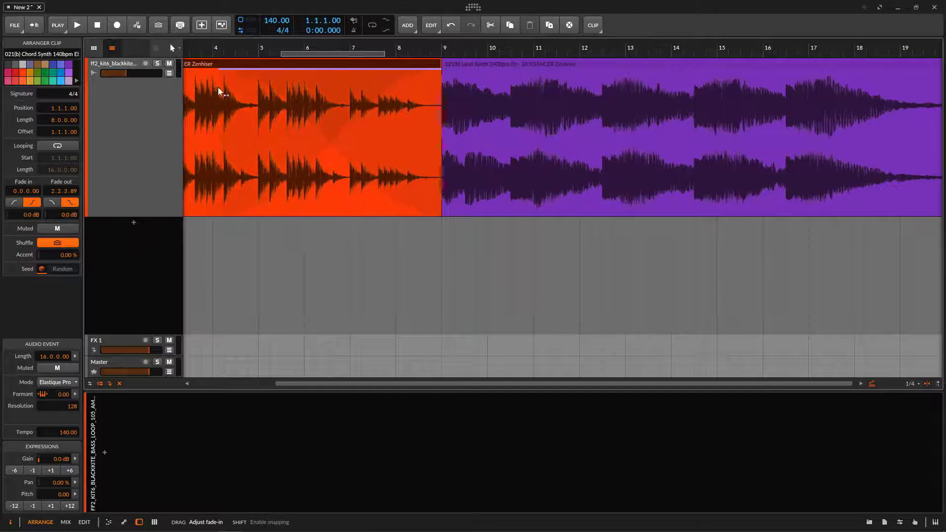
drag(218, 89, 263, 91)
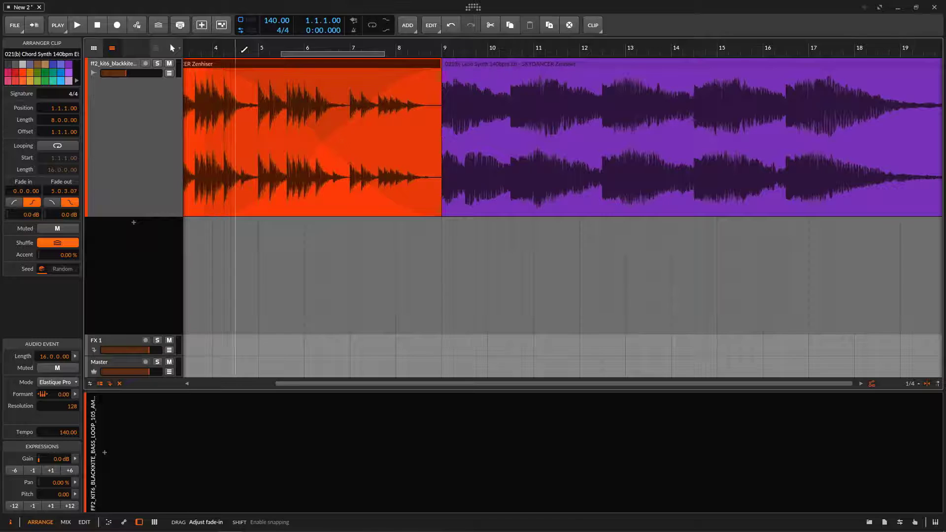
Play the crossfade between the two clips from about bar 4, and stop after the transition.
drag(247, 48, 302, 34)
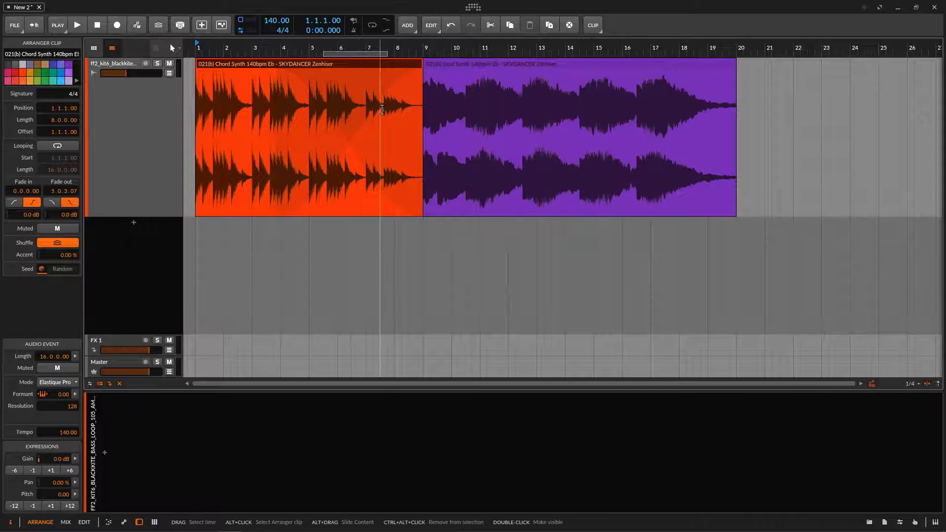
key(space)
click(284, 49)
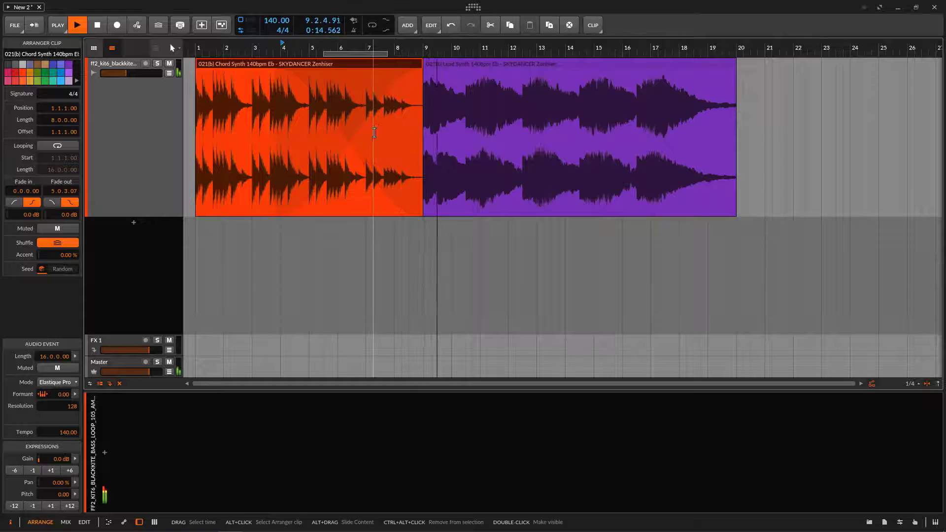
key(space)
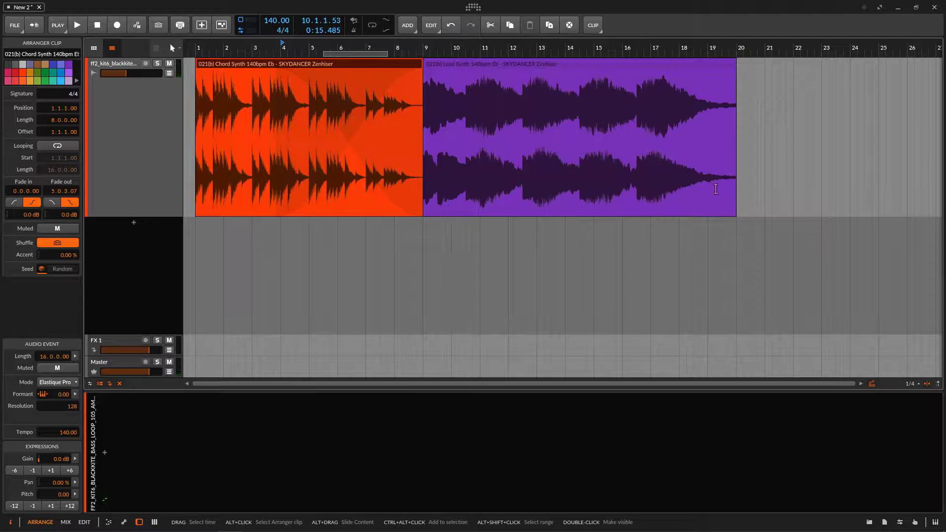
Loop the Lead Synth clip out to a length of 22.1.0.00 and play the crossfade from bar 3.
drag(737, 197, 888, 181)
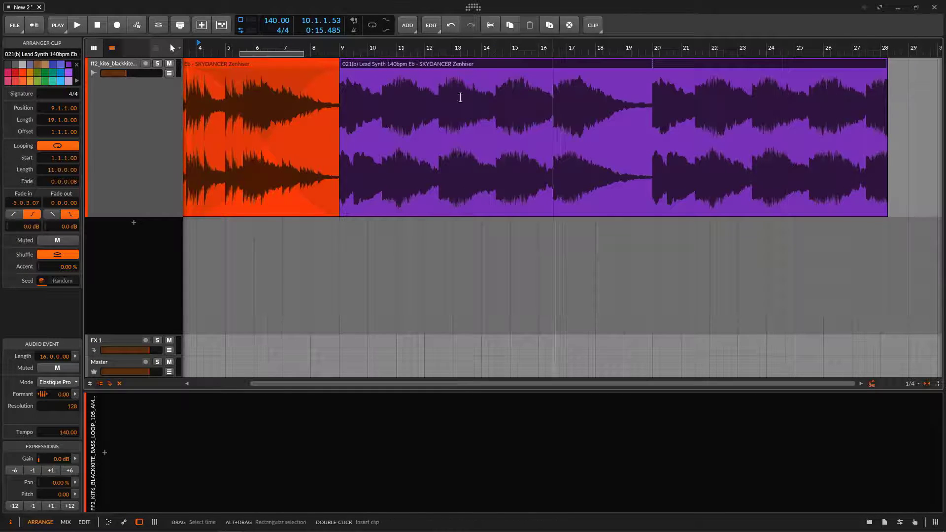
drag(211, 48, 256, 63)
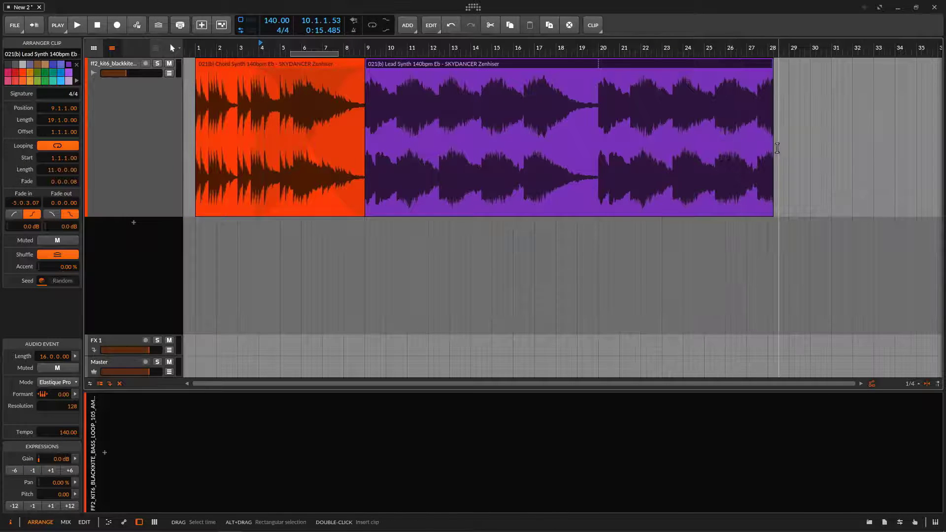
mouse_move(774, 144)
mouse_down()
mouse_move(851, 148)
mouse_move(835, 159)
mouse_up()
click(244, 49)
key(space)
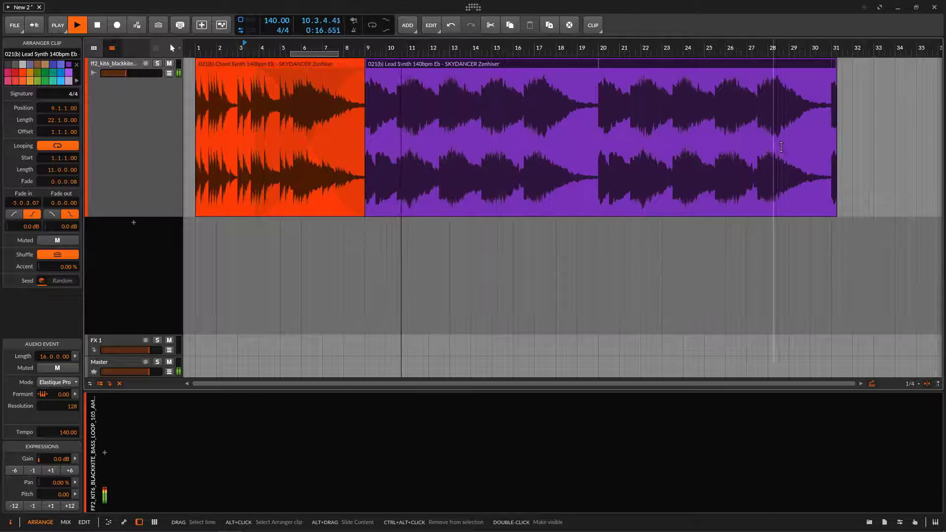
Undo the Lead Synth clip's loop extensions and stop playback.
key(ctrl+z)
key(ctrl+z)
key(ctrl+z)
key(space)
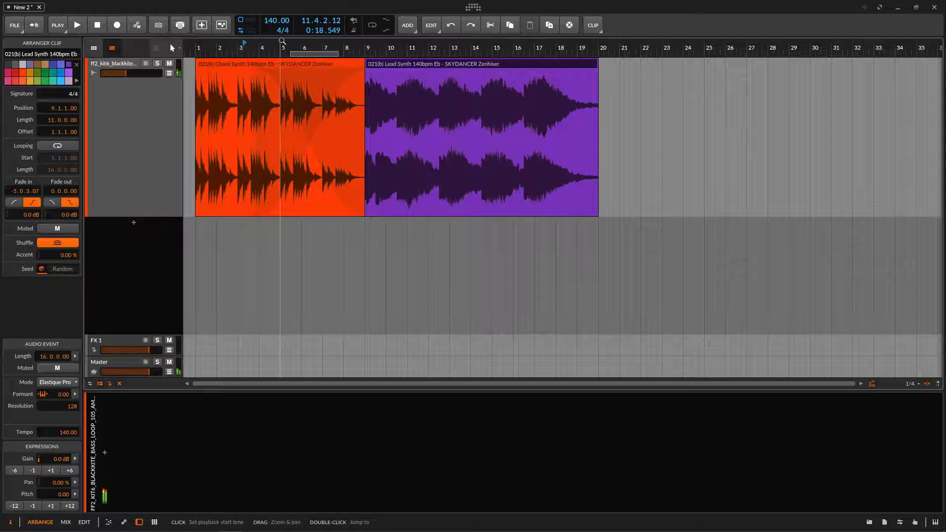
Pull the Lead Synth clip's pre-fade back to its start edge to remove the crossfade.
drag(359, 48, 360, 79)
drag(276, 47, 407, 84)
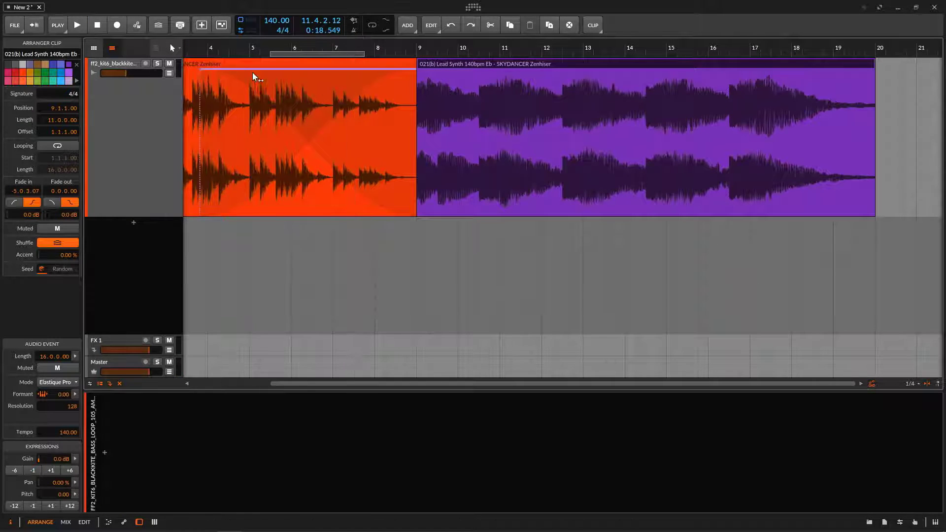
drag(205, 73, 419, 85)
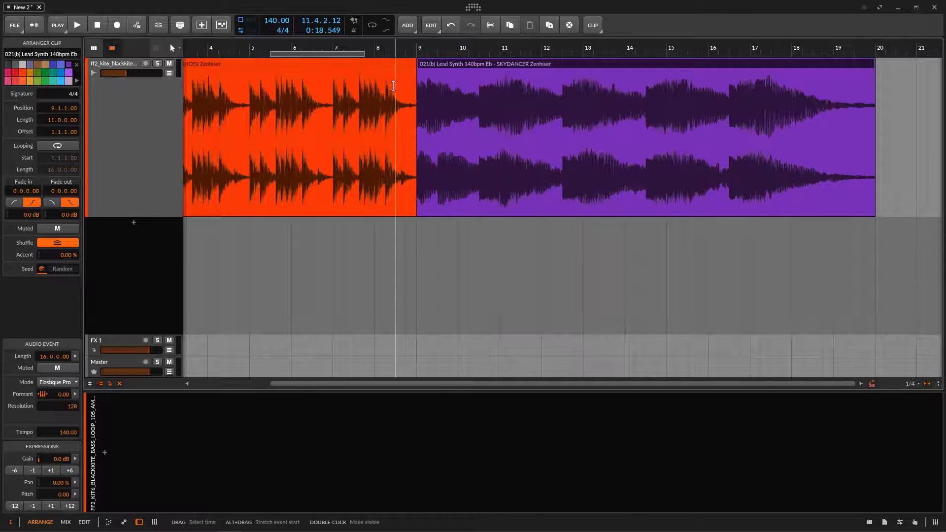
Shorten the Chord Synth clip to 4 bars and move the Lead Synth clip against it at 5.1.1.00.
click(358, 63)
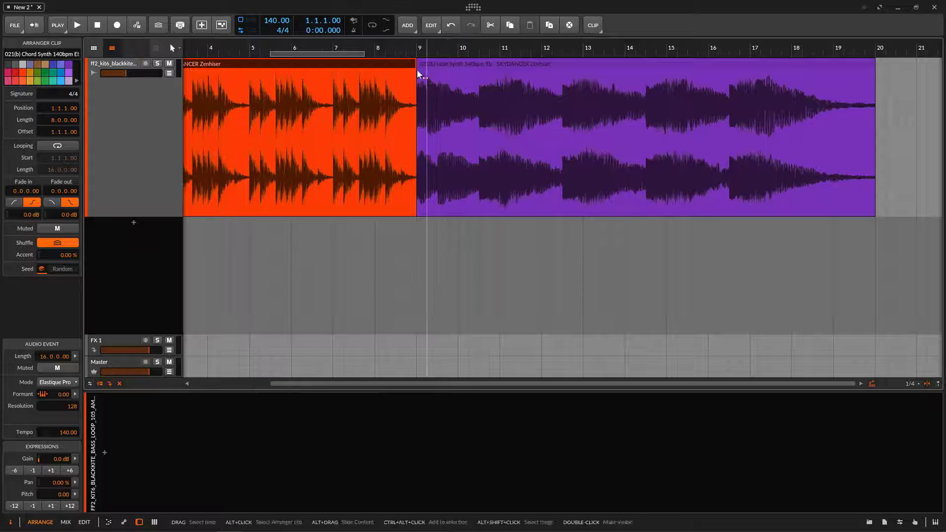
drag(406, 47, 415, 60)
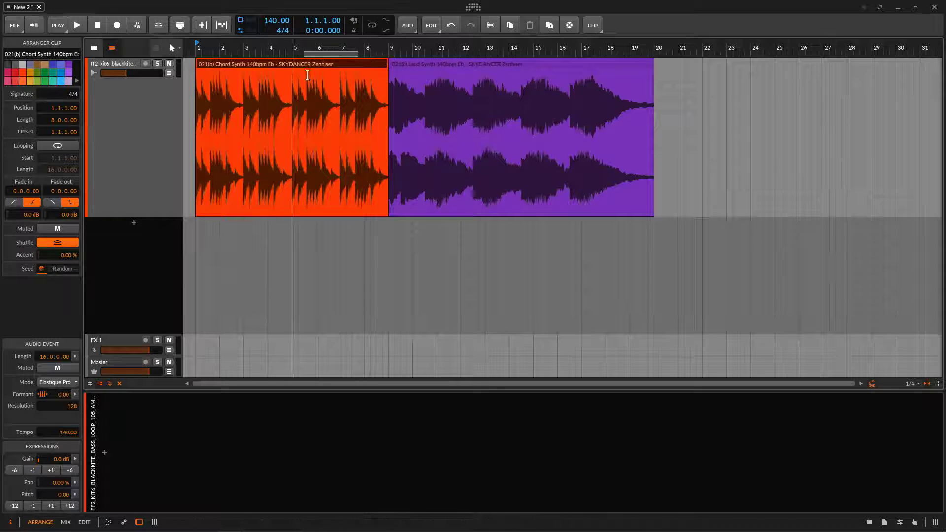
drag(385, 64, 288, 79)
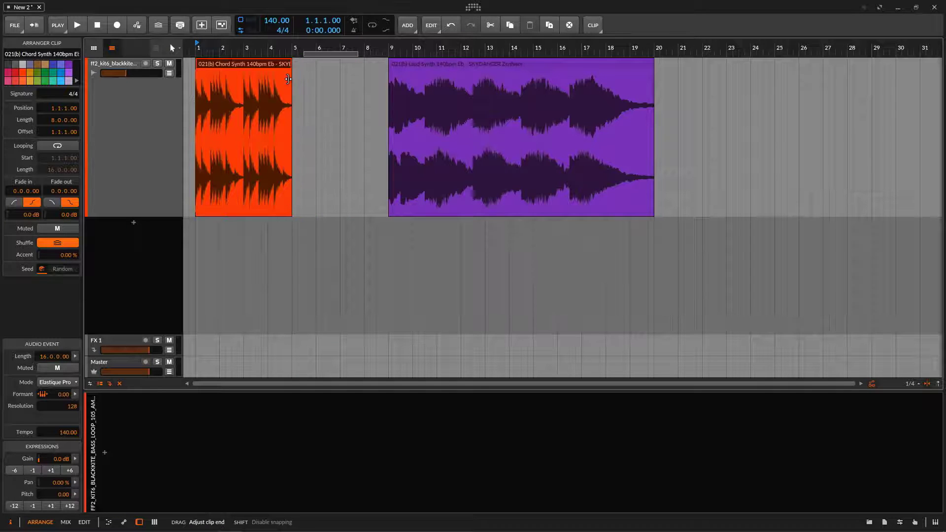
drag(415, 61, 318, 83)
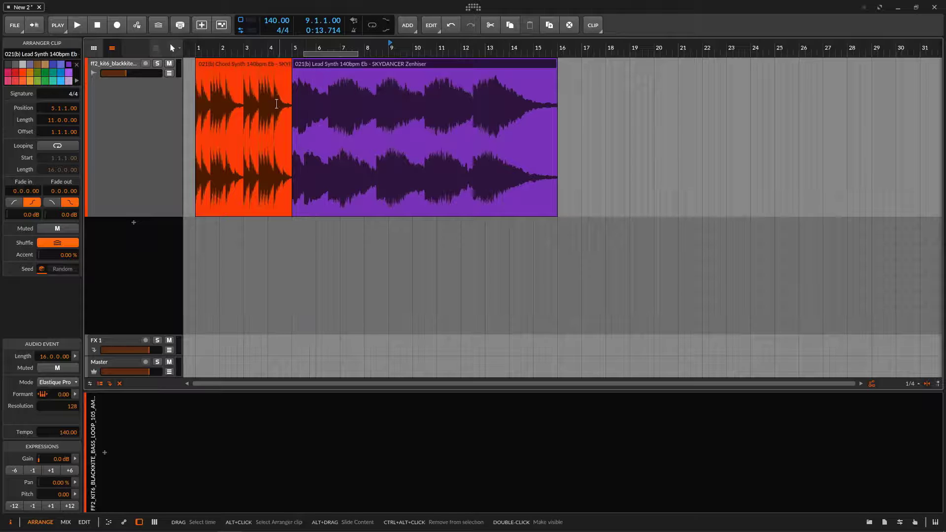
Open the Chord Synth clip in the detail editor and examine the audio remaining beyond the clip's end.
click(243, 61)
double_click(243, 60)
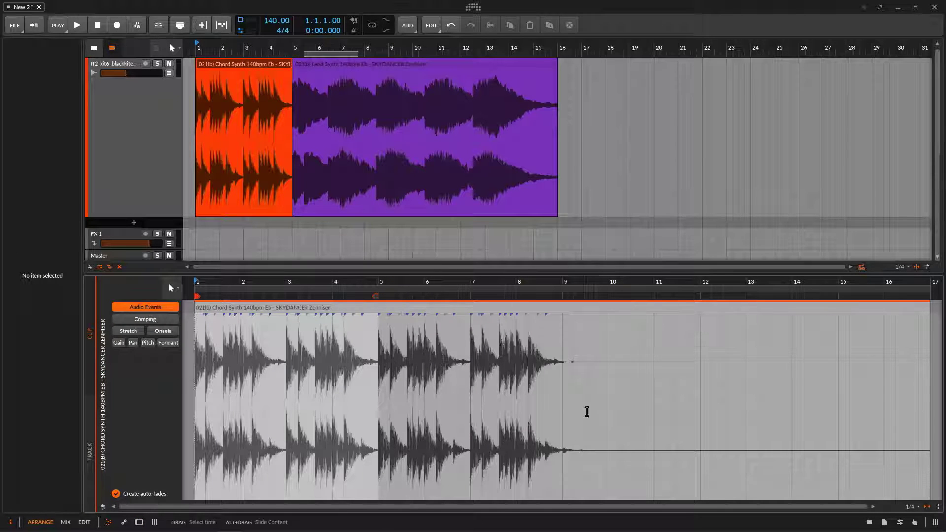
key(ctrl+z)
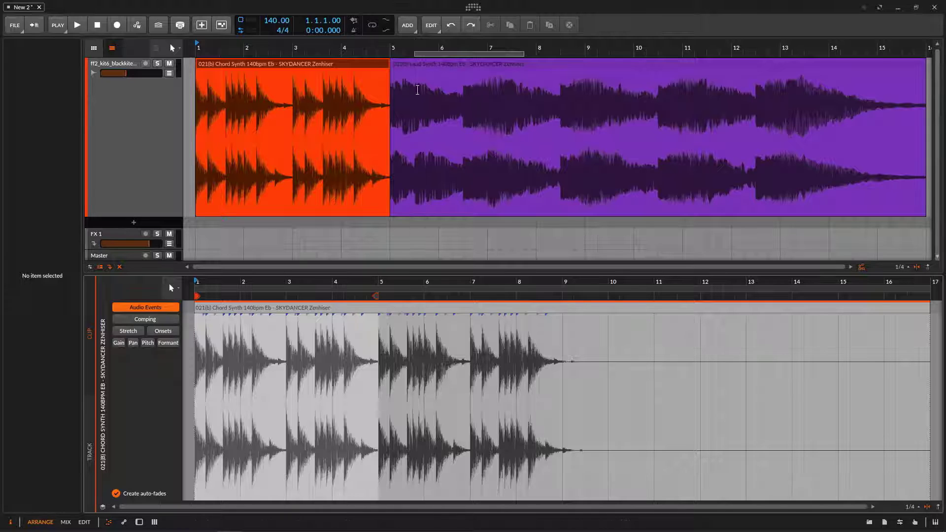
Extend the Chord Synth clip over the Lead Synth clip to a length of 7.0.0.33 with a crossfade of 3.0.0.33.
mouse_move(360, 65)
mouse_down()
mouse_move(561, 66)
mouse_move(361, 69)
mouse_up()
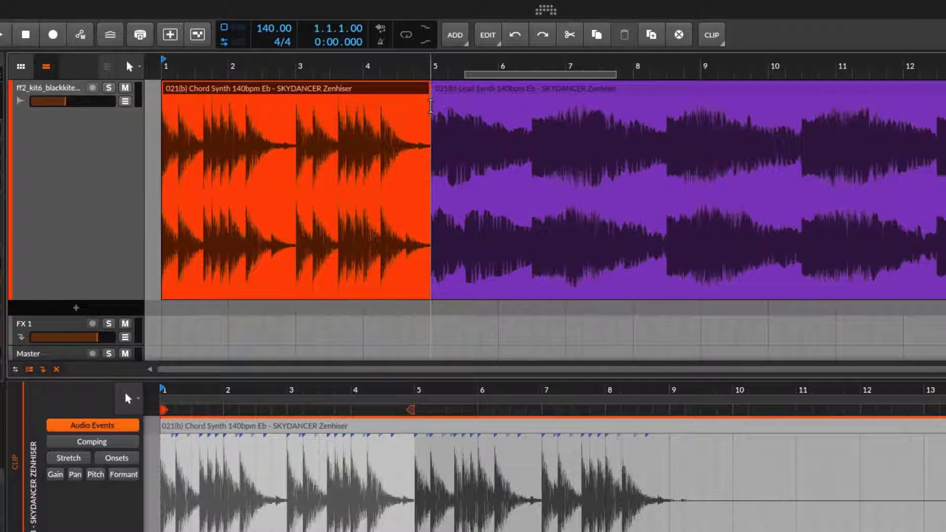
drag(427, 69, 770, 154)
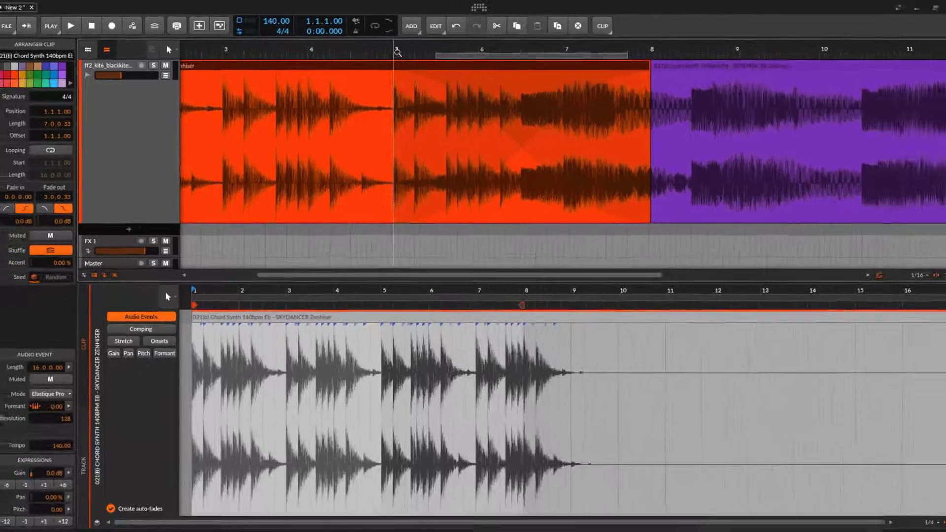
Play back the crossfade from the Chord Synth clip into the Lead Synth clip, starting around bar 4.
drag(396, 52, 396, 19)
click(298, 46)
key(space)
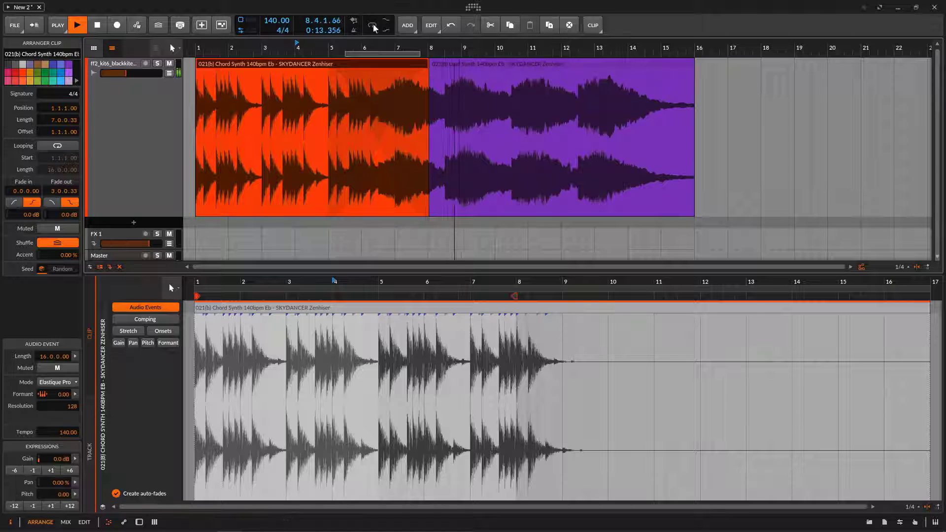
key(space)
key(space)
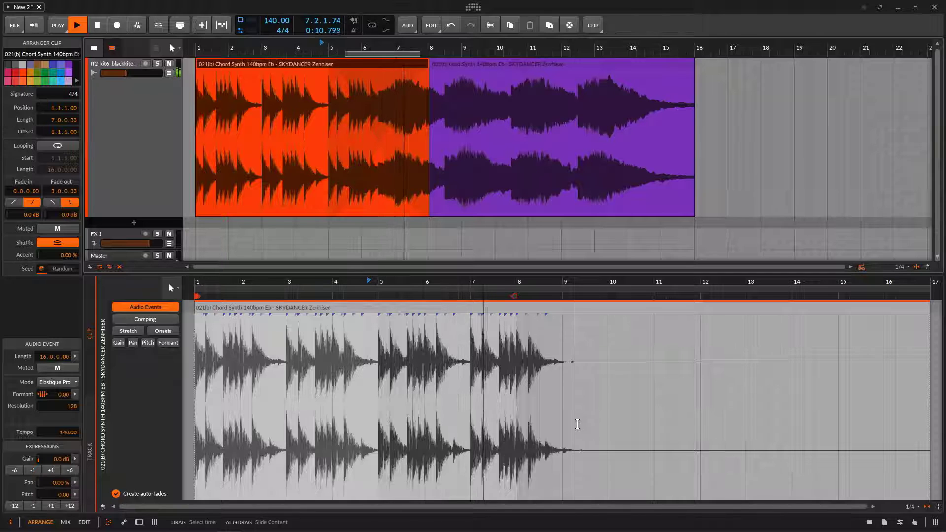
click(97, 28)
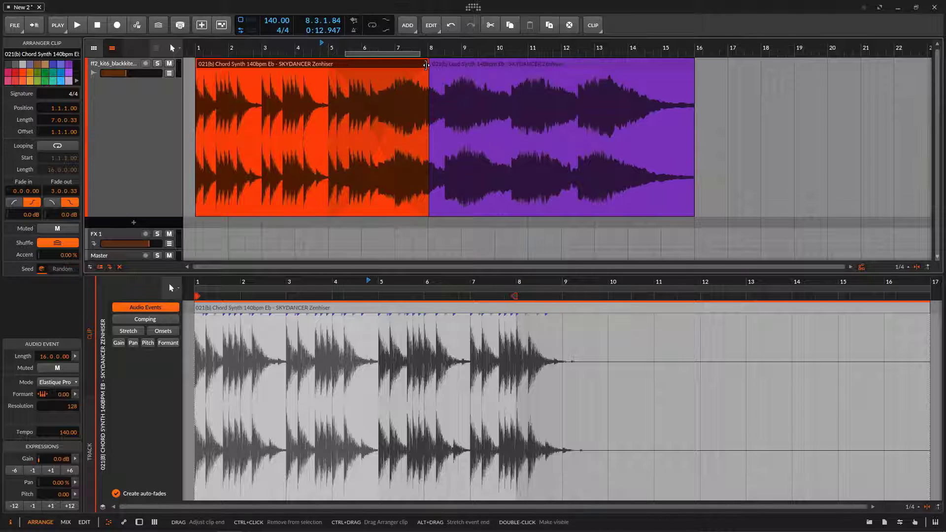
Shorten the Chord Synth clip to 4 bars, removing its crossfade with the Lead Synth clip.
drag(426, 65, 327, 65)
key(ctrl+z)
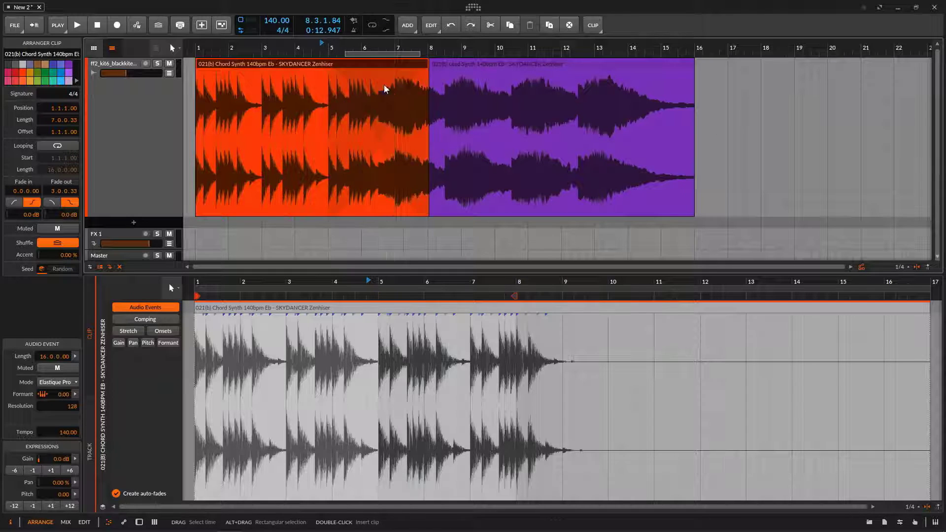
key(ctrl+shift+z)
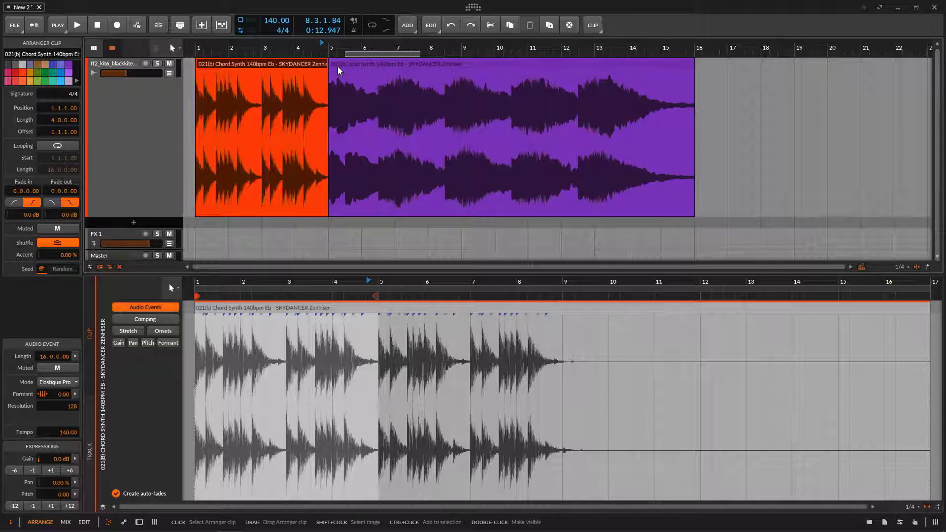
Set the Lead Synth clip's start offset to 4.1.1.00 in the detail editor.
click(363, 62)
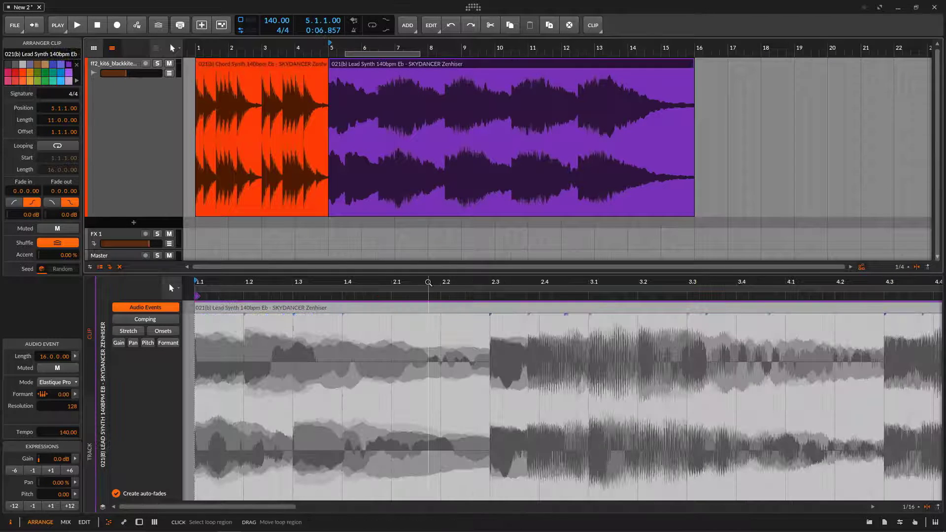
drag(427, 282, 381, 227)
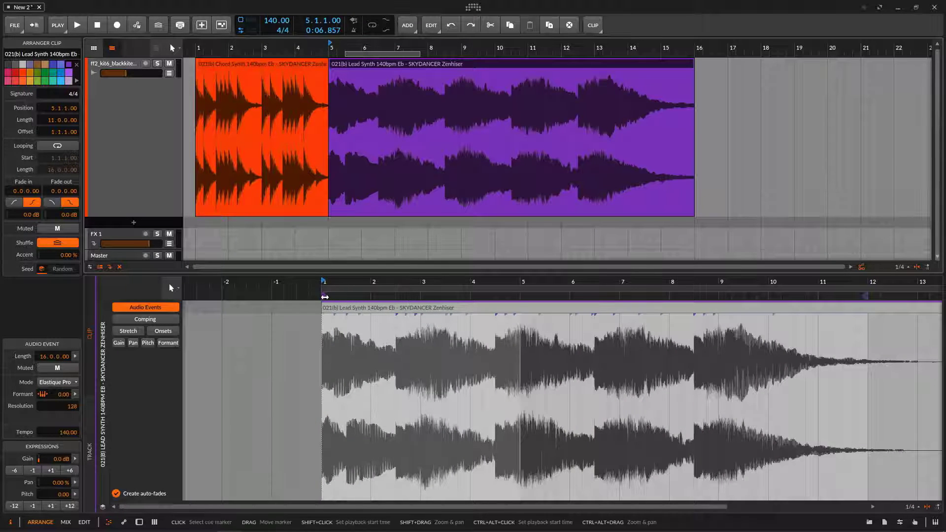
drag(325, 296, 469, 301)
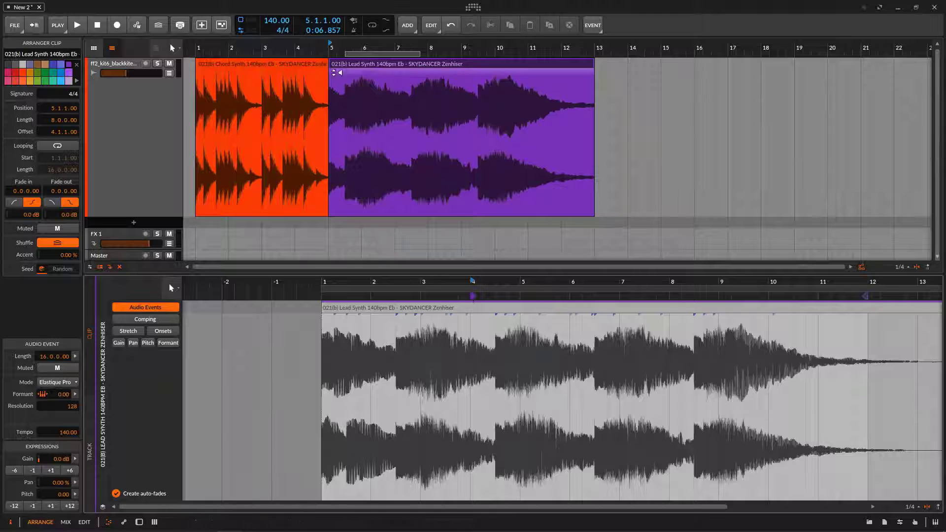
Extend the Chord Synth clip to 8 bars and place the Lead Synth clip directly after it at 9.1.1.00.
ctrl+drag(366, 65, 636, 68)
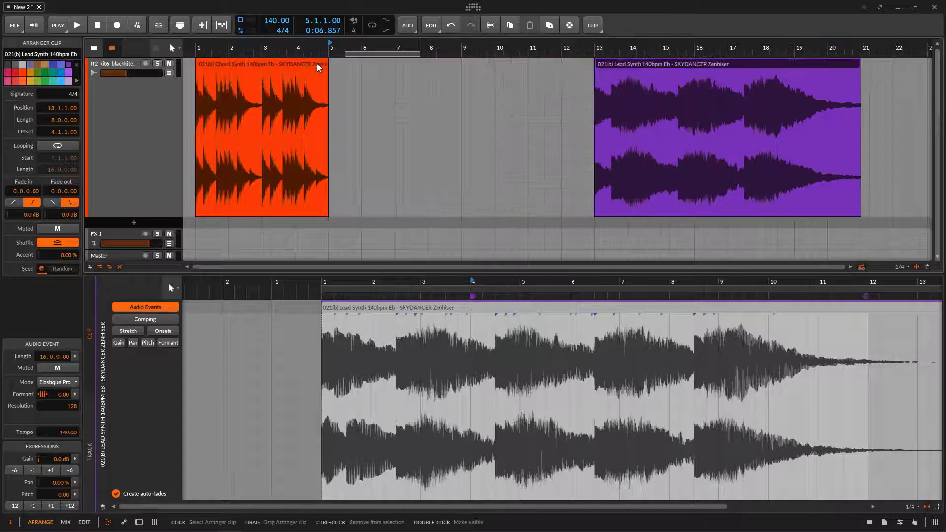
click(301, 60)
drag(325, 63, 458, 96)
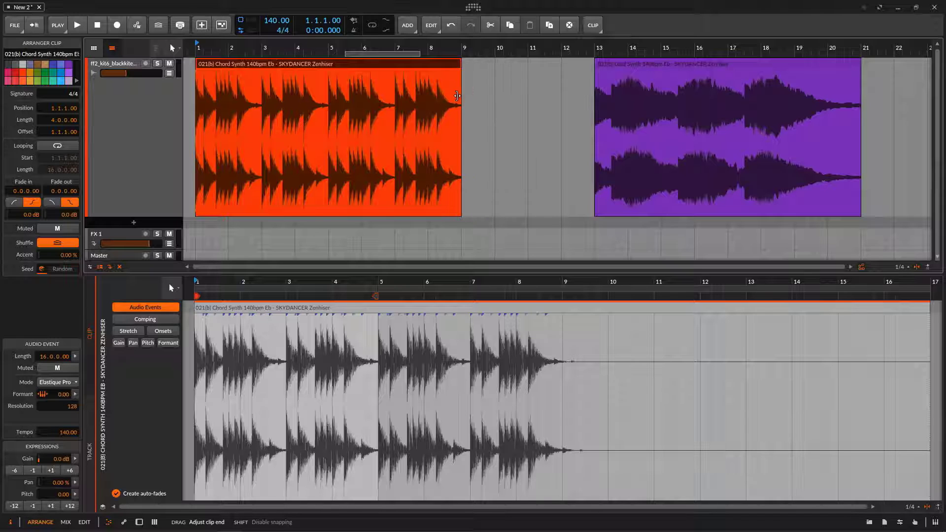
drag(604, 64, 472, 78)
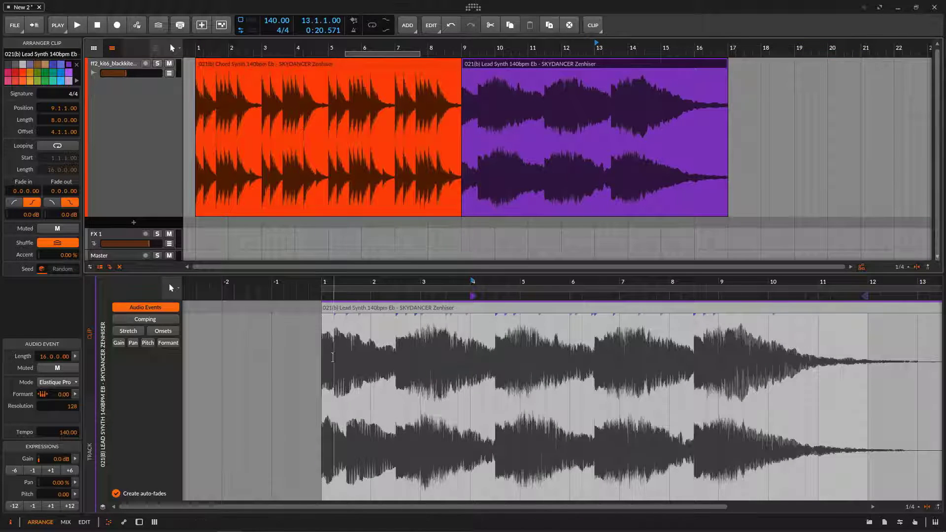
Set the Lead Synth clip's start offset to 5.1.1.00 and stretch its pre-fade to -2.3.3.90 over the Chord Synth clip.
drag(471, 301, 519, 301)
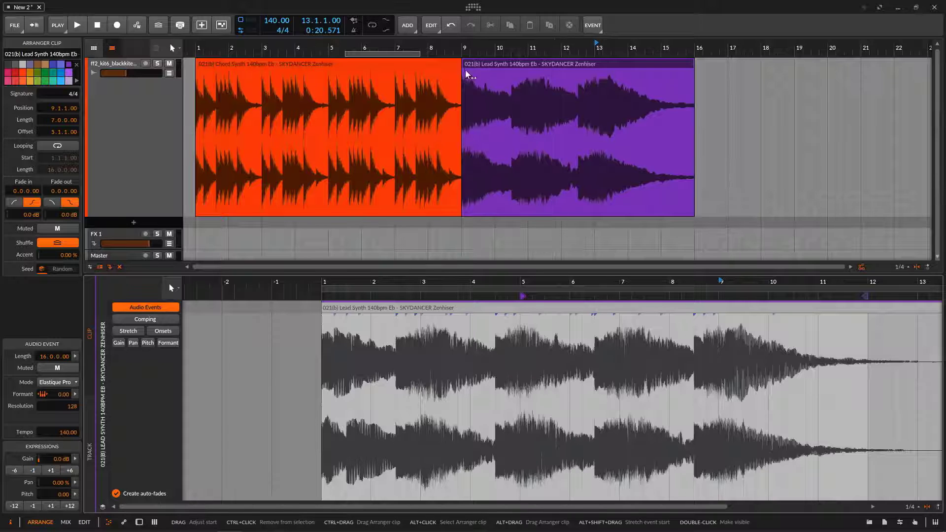
drag(469, 48, 373, 84)
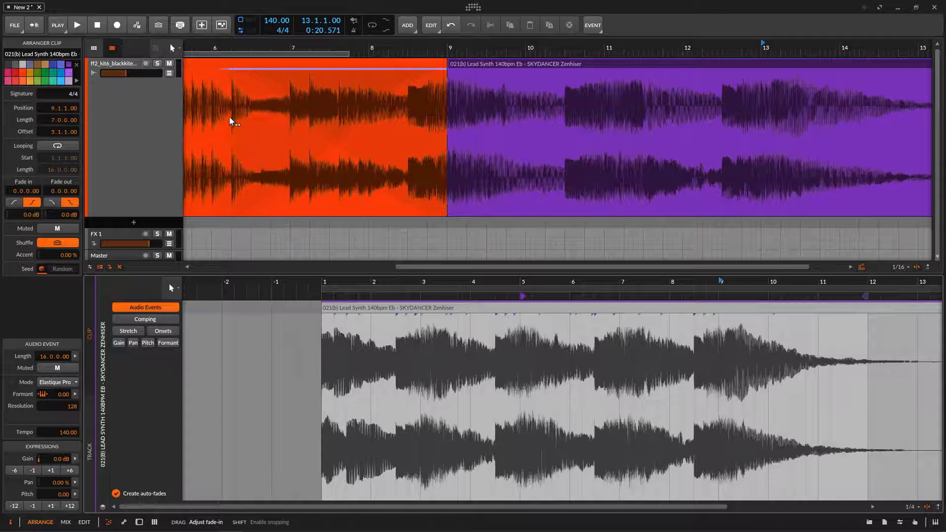
drag(229, 120, 214, 120)
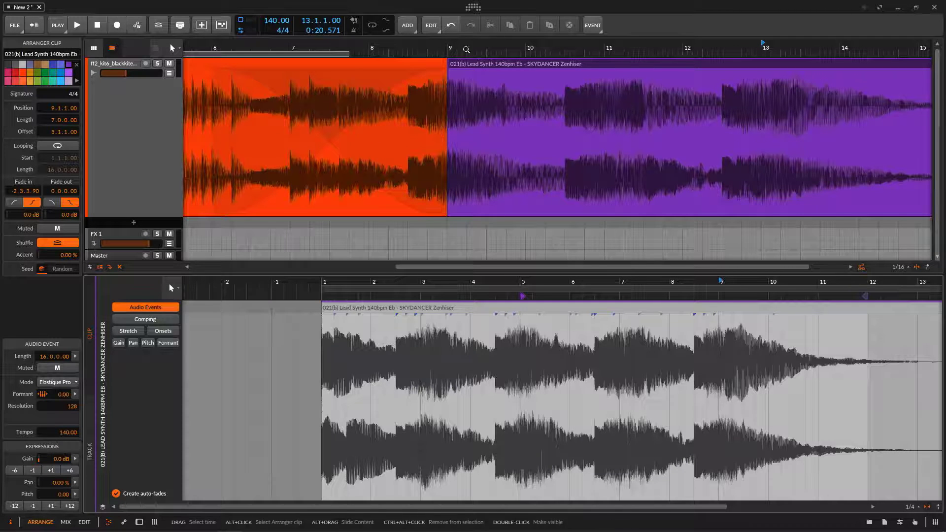
Play back the pre-fade transition between the Chord Synth and Lead Synth clips from around bar 5.
drag(353, 51, 358, 22)
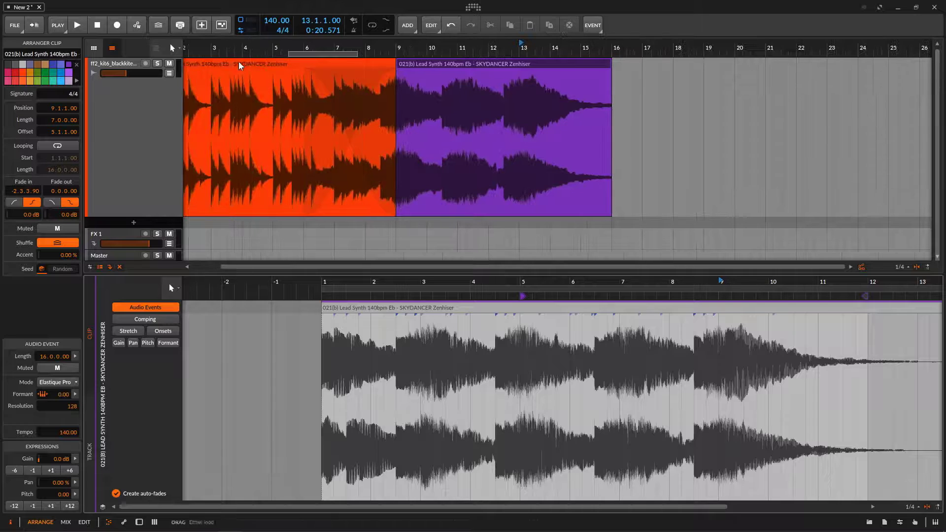
click(239, 65)
double_click(282, 47)
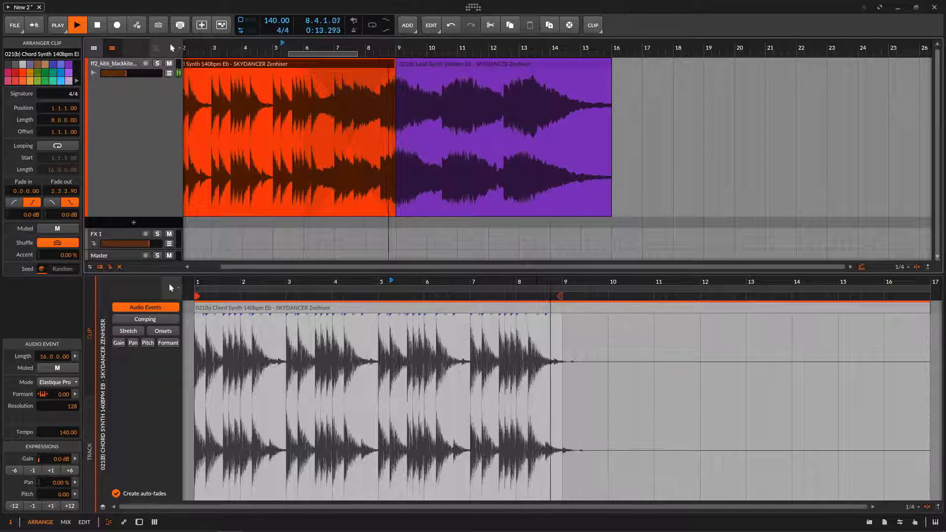
key(space)
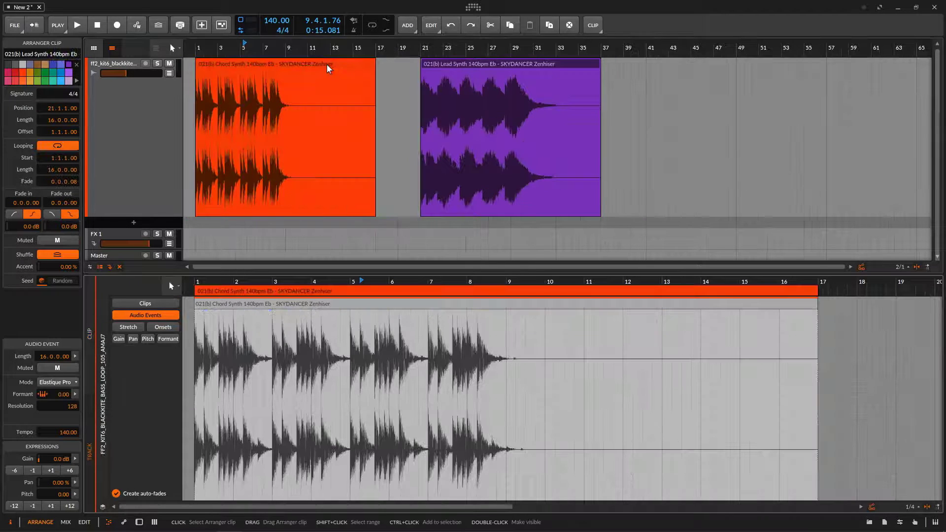
Shorten the 16-bar Chord Synth clip to 8 bars and consolidate it, keeping the detail editor in track view.
click(327, 64)
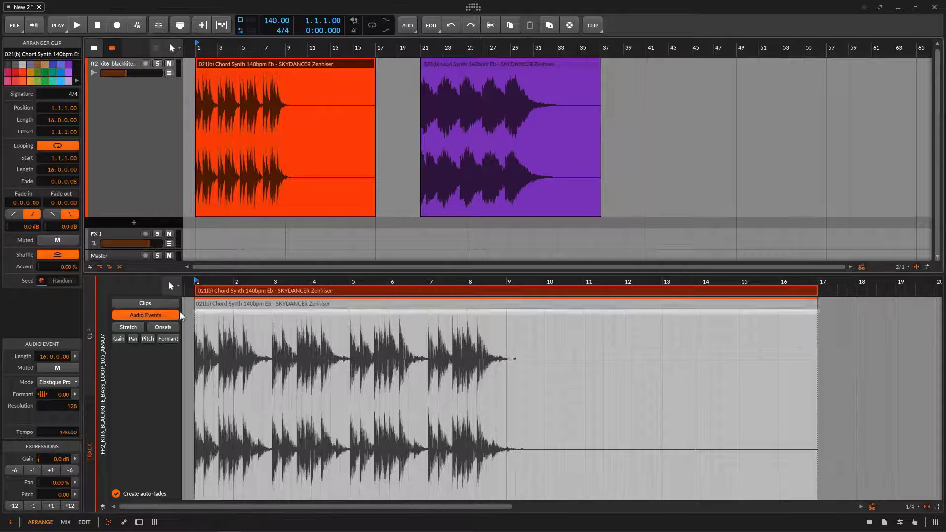
click(93, 364)
click(92, 427)
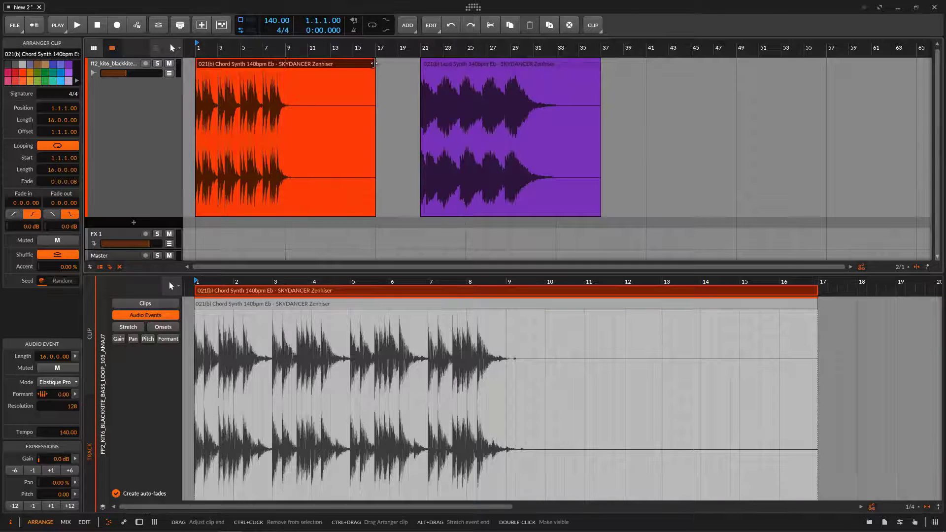
drag(372, 64, 285, 64)
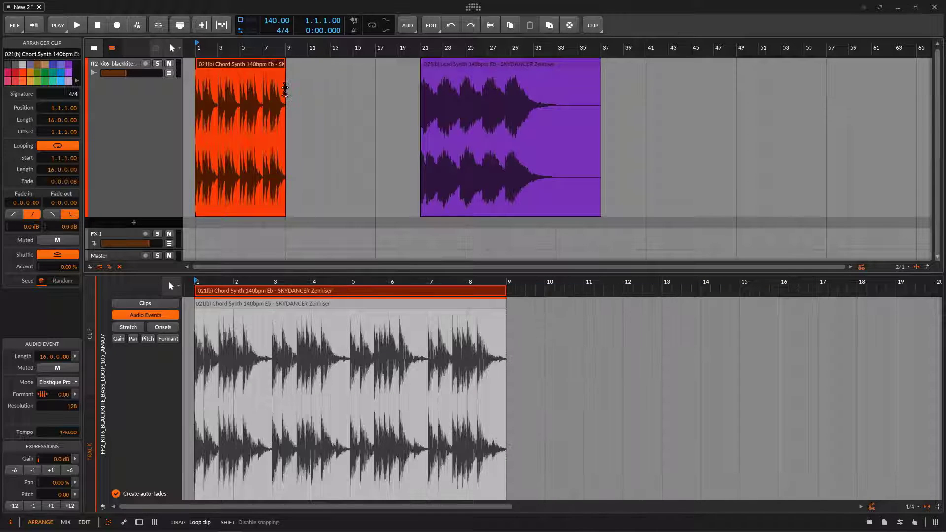
right_click(258, 64)
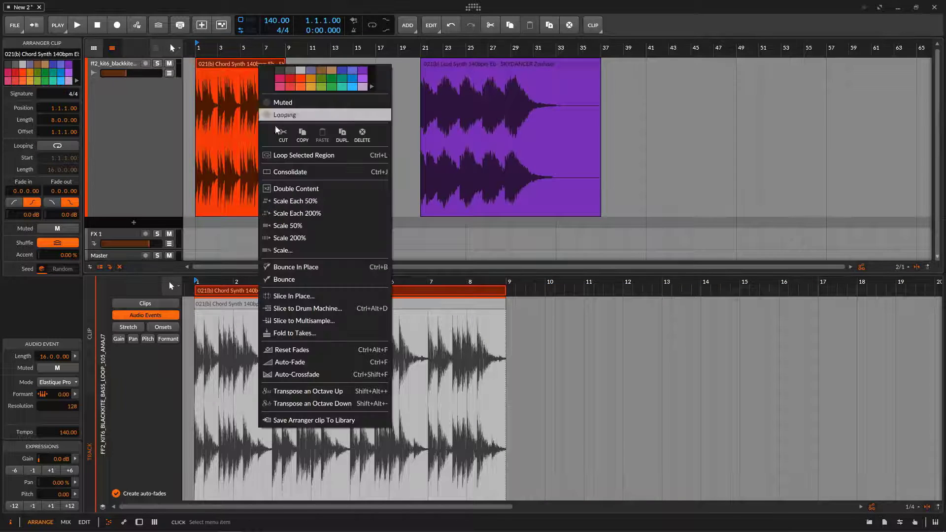
click(295, 173)
Move the Lead Synth clip against the Chord Synth clip at 9.1.1.00 and shorten it to 12 bars.
drag(430, 65, 289, 73)
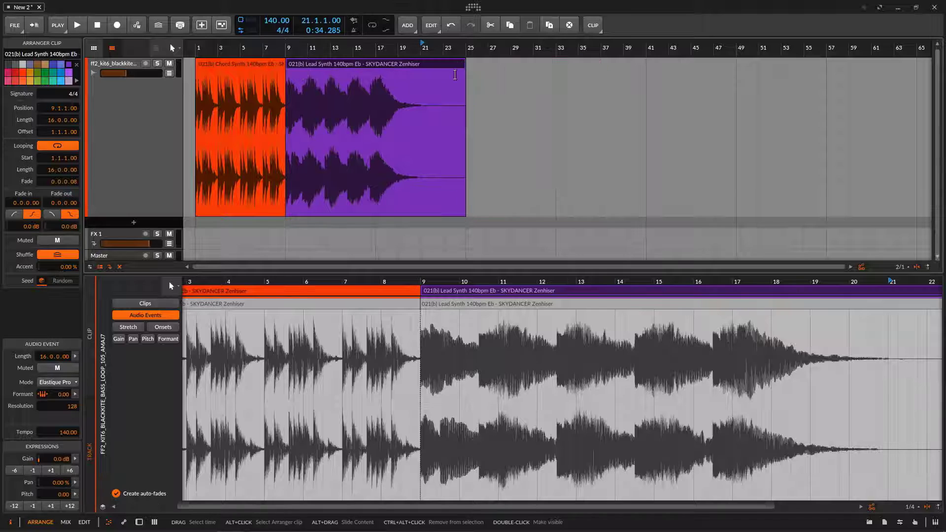
drag(464, 61, 419, 69)
Consolidate the Chord Synth and Lead Synth clips into a single arranger clip.
click(263, 68)
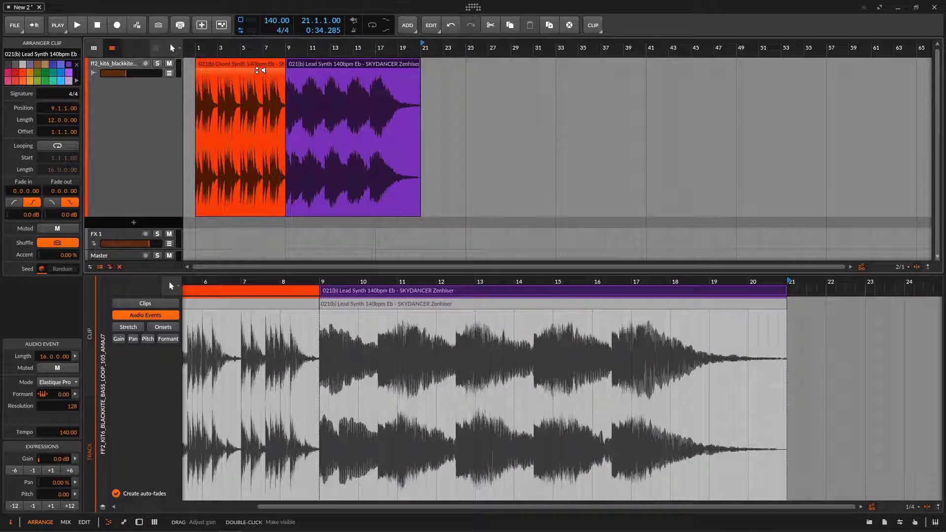
ctrl+click(314, 60)
right_click(314, 60)
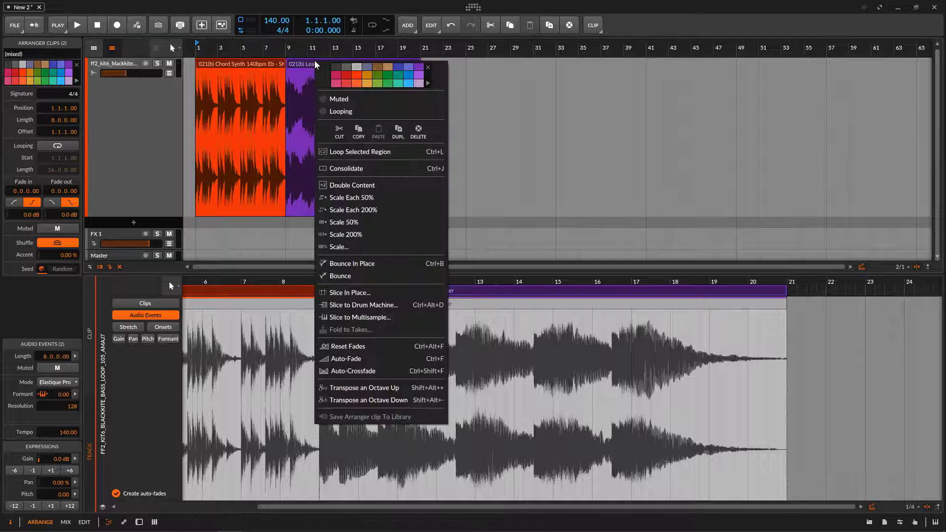
click(358, 169)
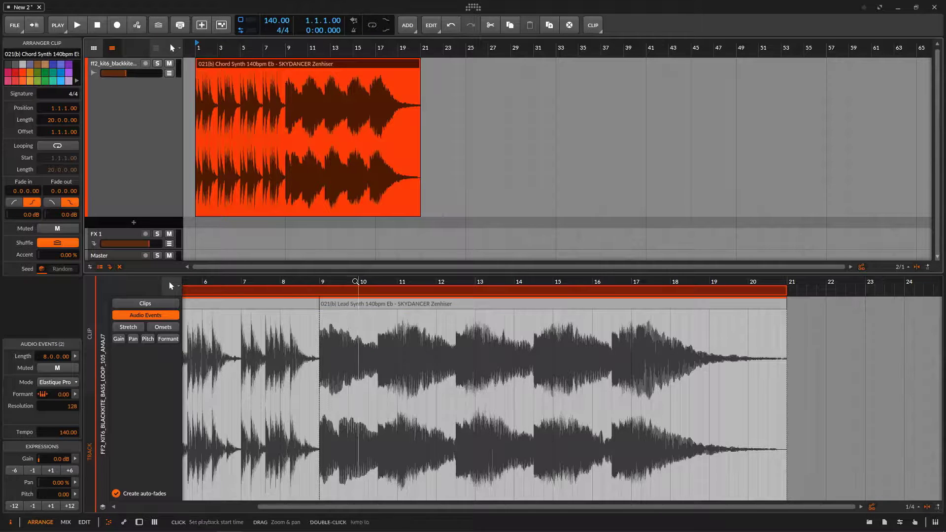
Move the Lead Synth audio event inside the consolidated clip away from the Chord Synth event, to about bar 13.
drag(360, 285, 339, 275)
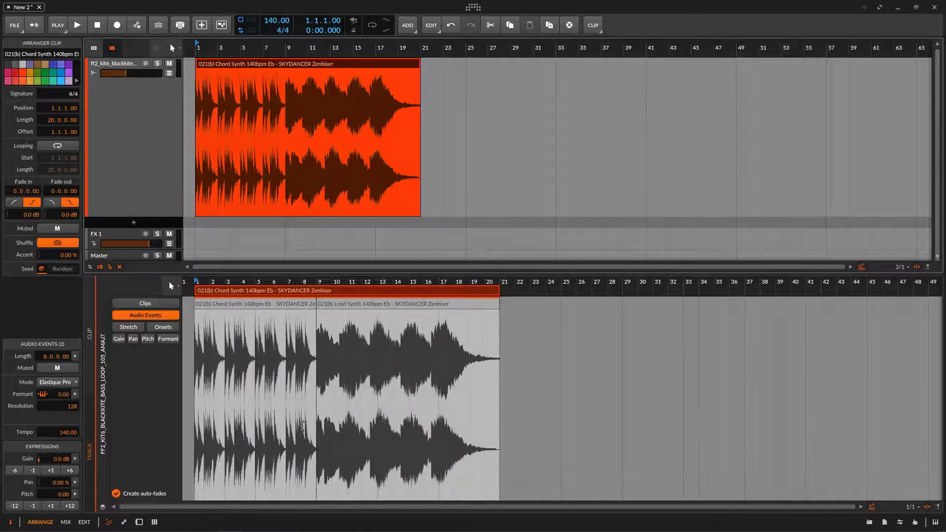
click(274, 305)
click(333, 305)
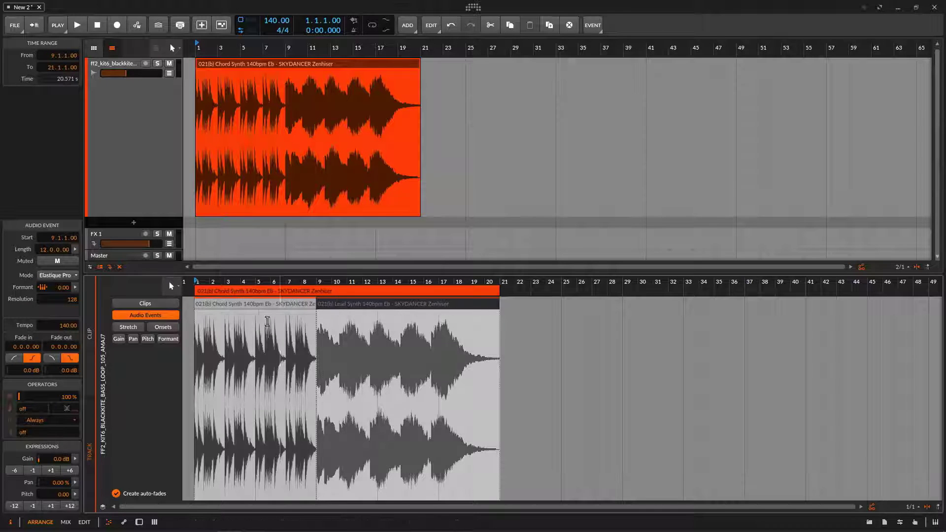
drag(316, 282, 423, 298)
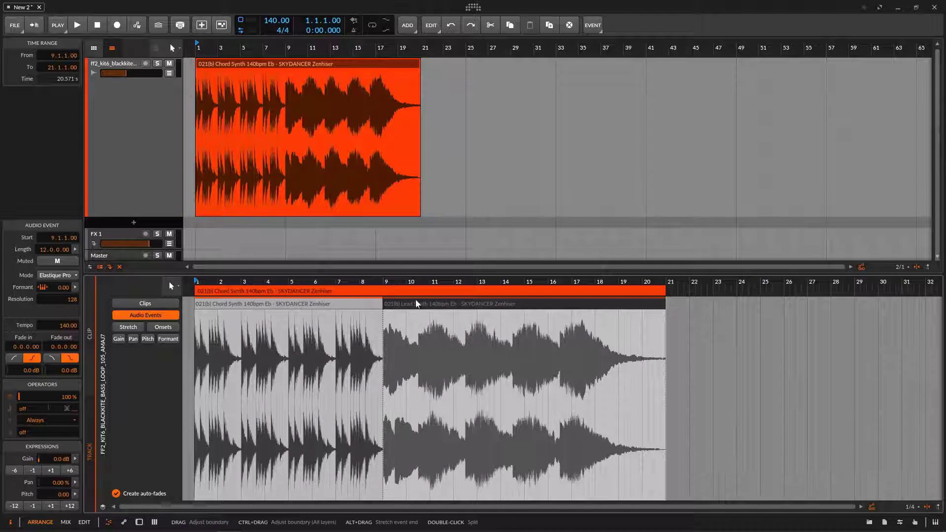
drag(414, 302, 514, 302)
mouse_move(383, 307)
mouse_down()
mouse_move(478, 313)
mouse_move(383, 312)
mouse_up()
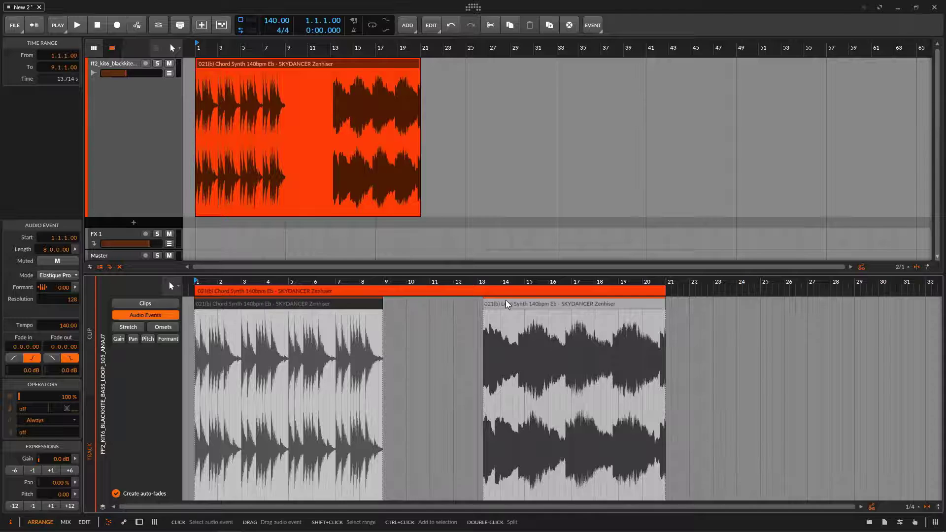
Crossfade the Lead Synth event over the Chord Synth event with a fade-in of -4.2.0.95 and slide its content about four bars earlier.
drag(505, 301, 279, 326)
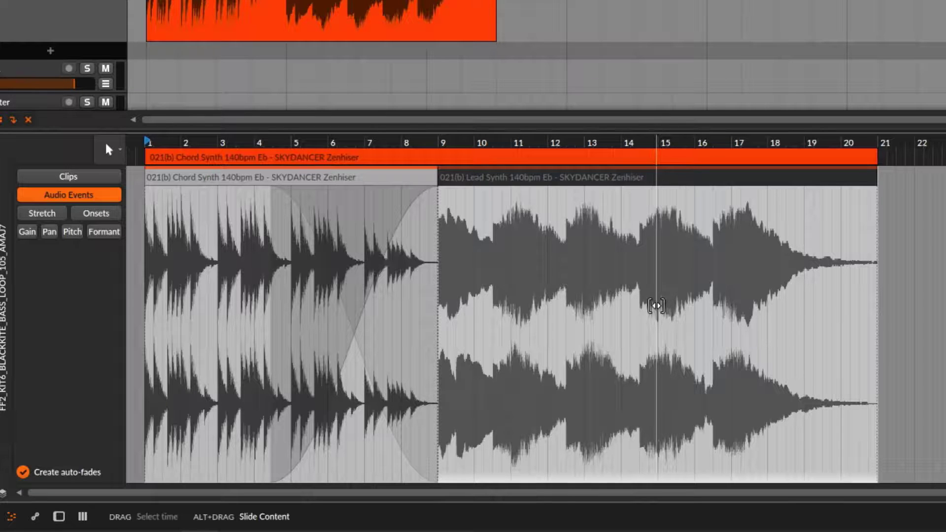
drag(657, 306, 903, 304)
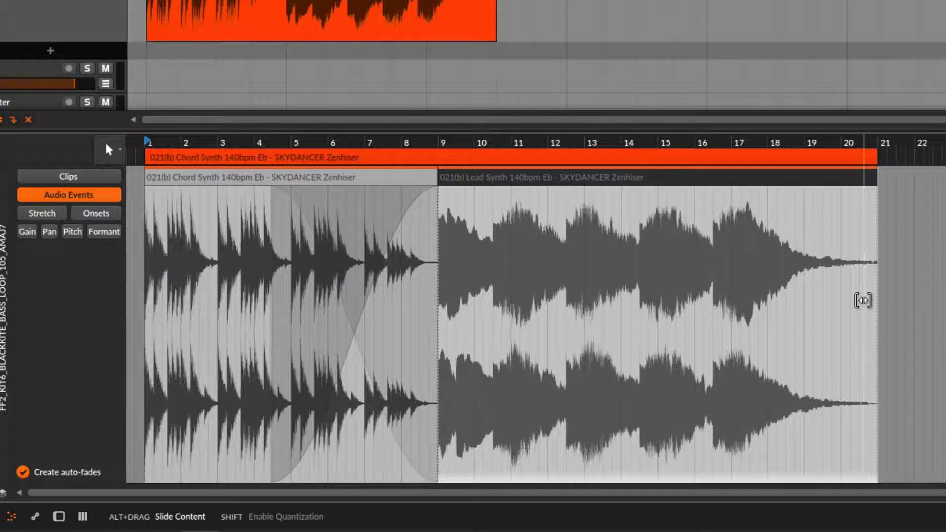
drag(650, 326, 501, 335)
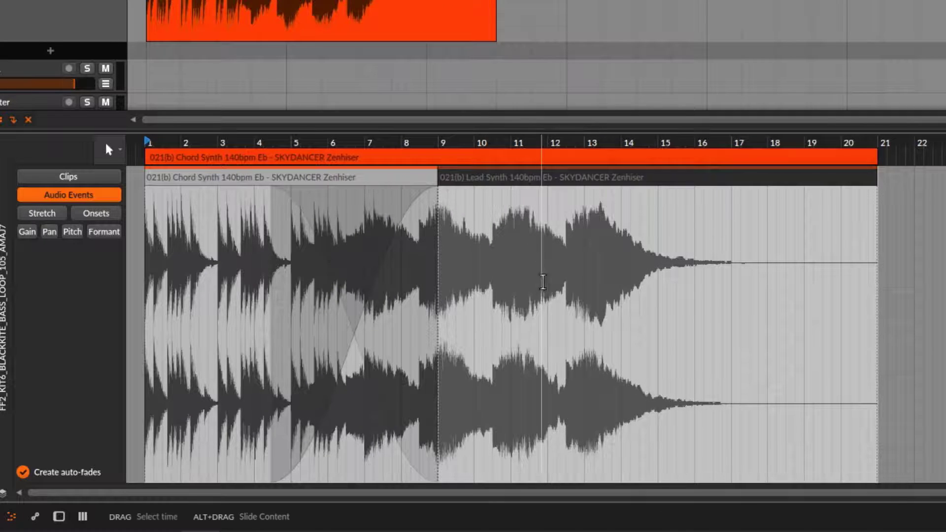
mouse_move(521, 290)
mouse_down()
mouse_move(637, 291)
mouse_move(521, 296)
mouse_up()
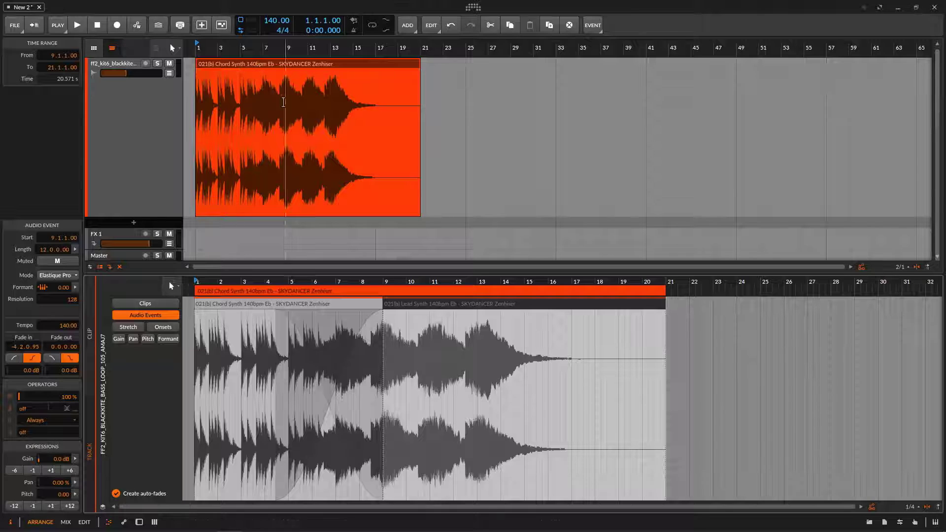
click(359, 63)
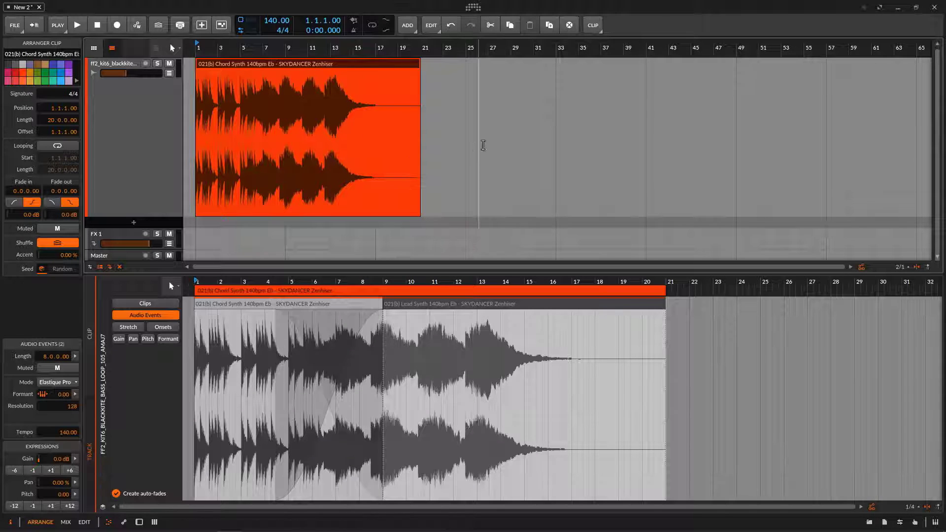
drag(410, 437, 381, 414)
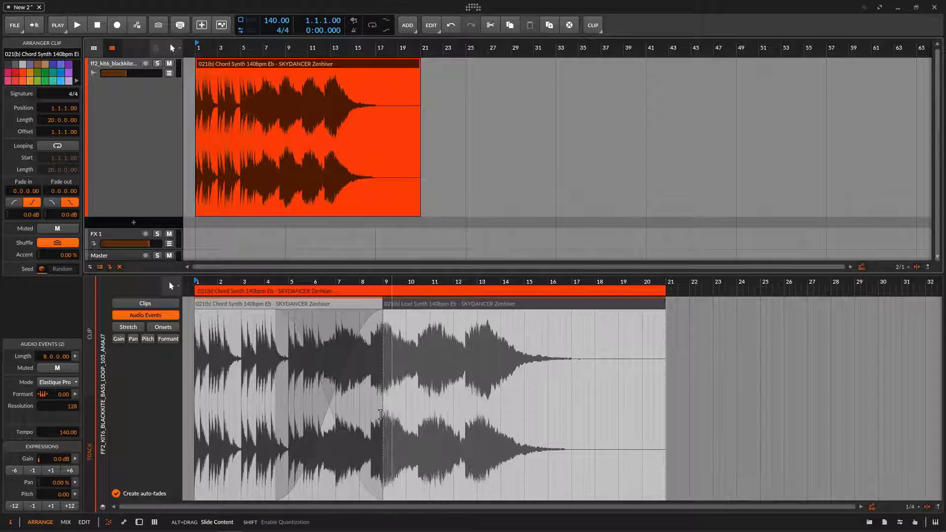
Play back the crossfade between the Chord Synth and Lead Synth events, and undo that crossfade.
click(80, 24)
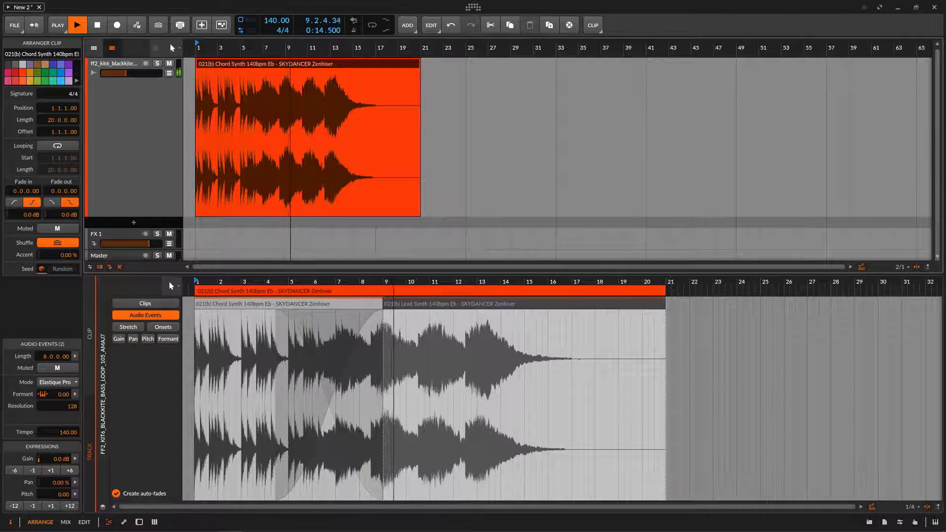
click(93, 26)
click(419, 339)
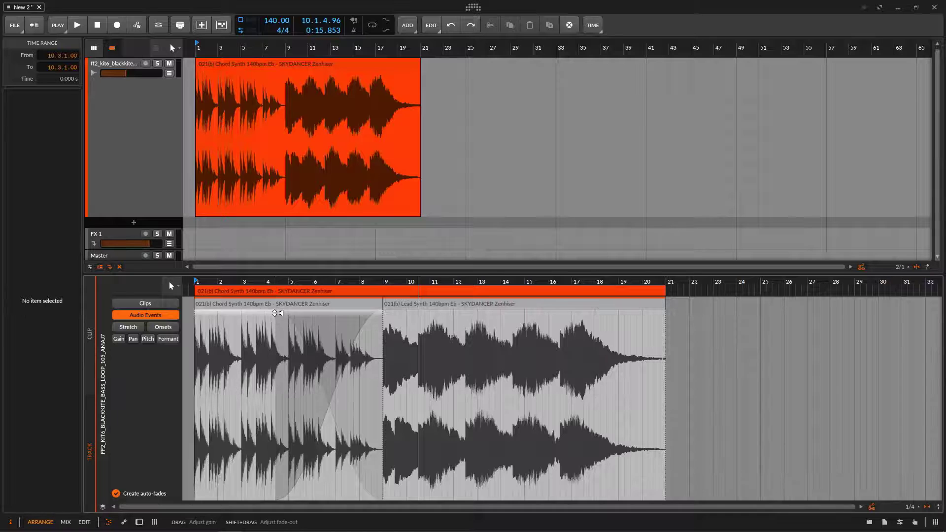
key(ctrl+z)
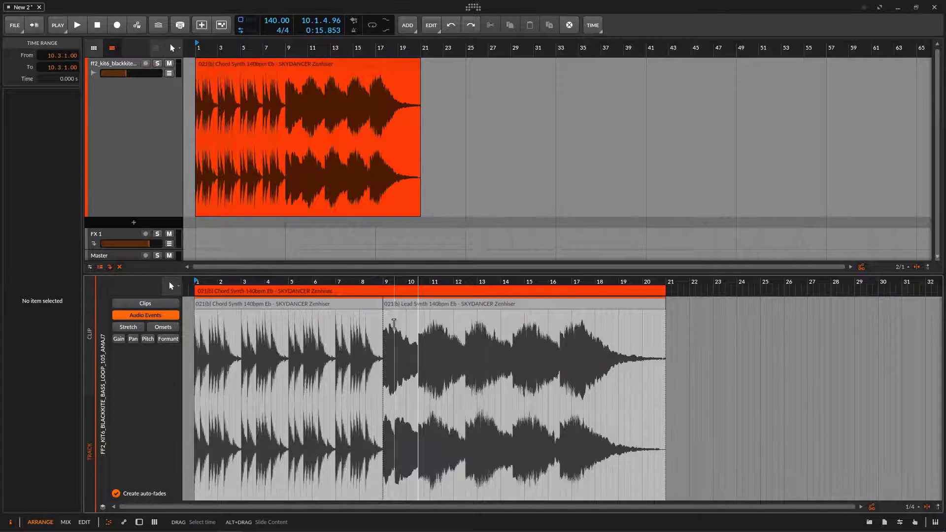
Shorten the Chord Synth event to 4 bars and crossfade it with the Lead Synth event using a -7.0.2.78 fade-in, playing back the result.
drag(382, 305, 281, 306)
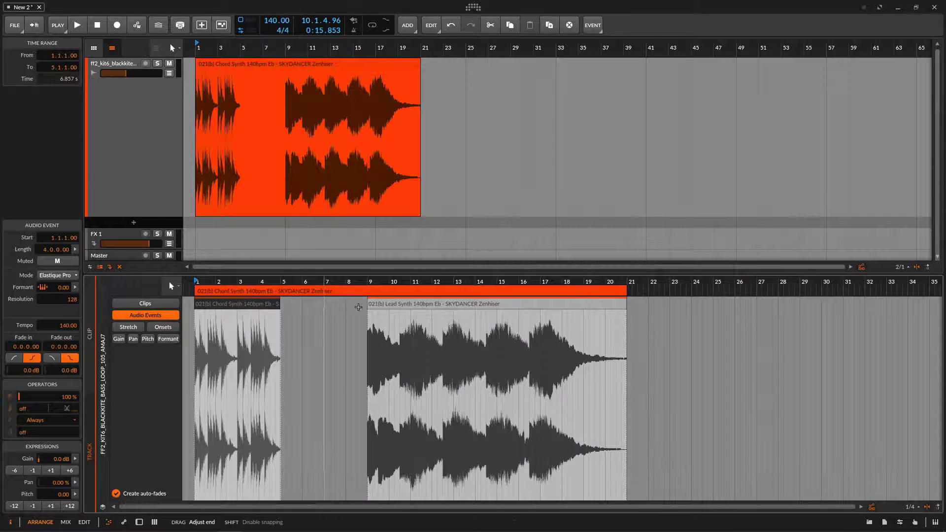
drag(369, 304, 436, 322)
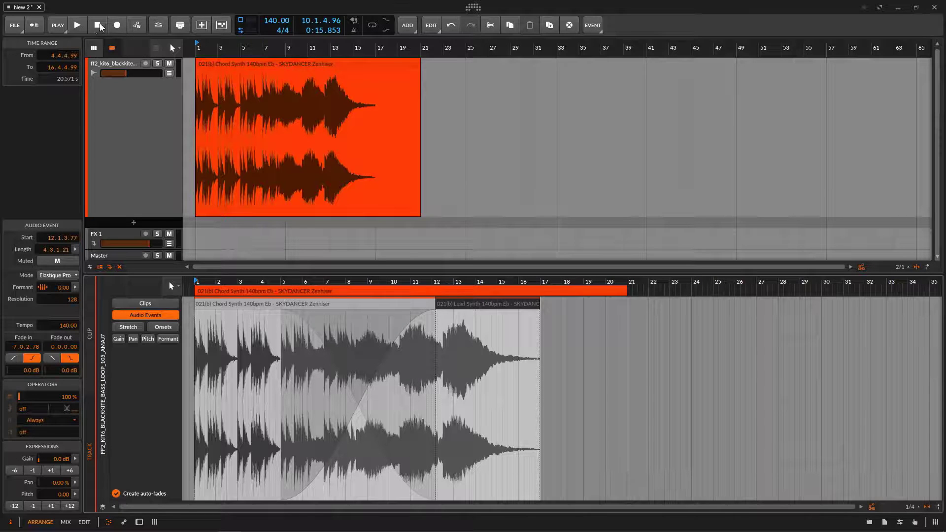
click(77, 25)
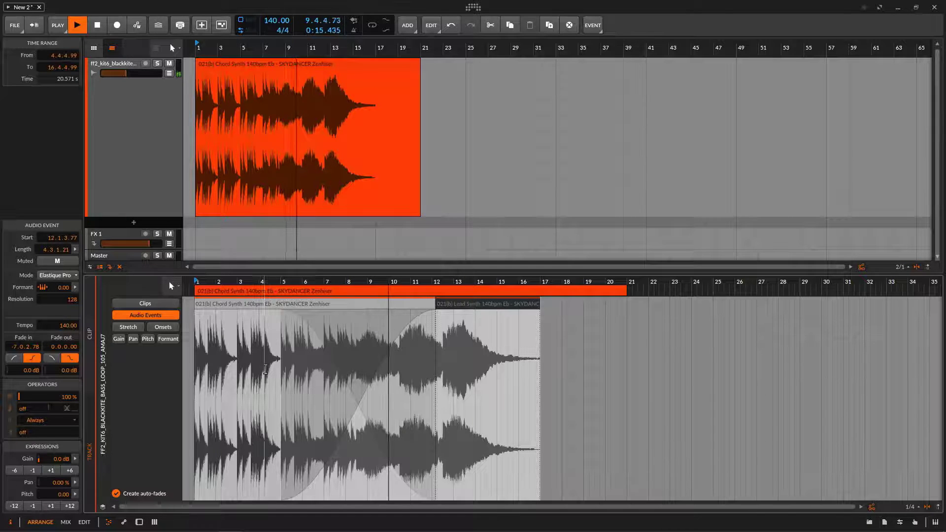
key(space)
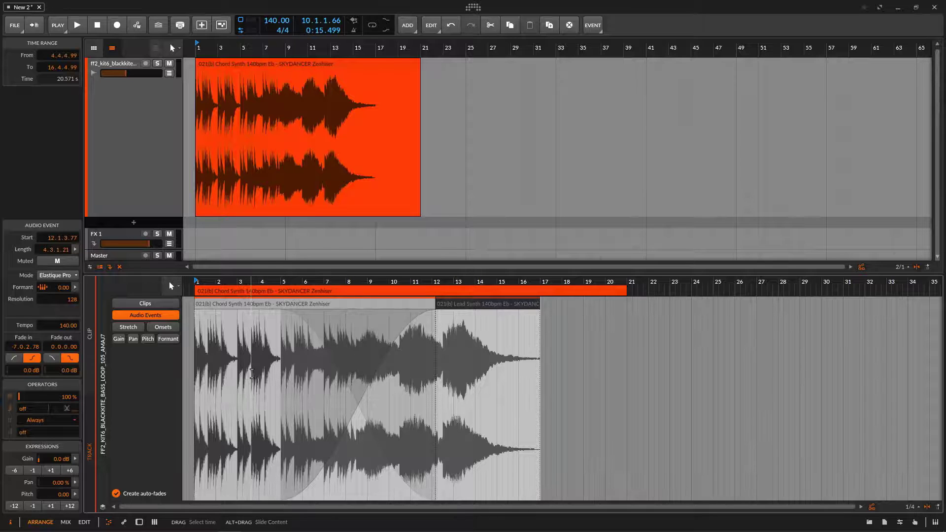
Slide the audio content inside the Chord Synth event, and slide the Lead Synth content about two bars earlier within the same crossfade.
drag(250, 373, 303, 384)
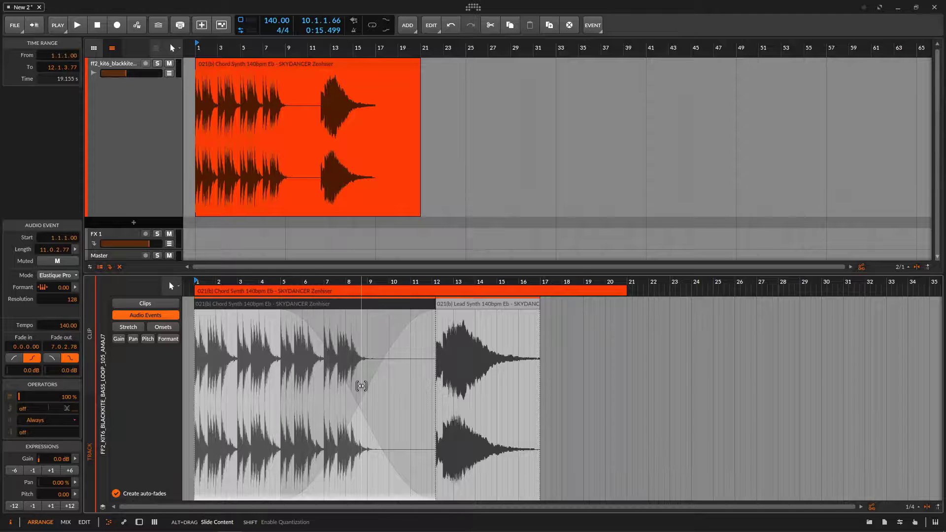
drag(469, 385, 434, 389)
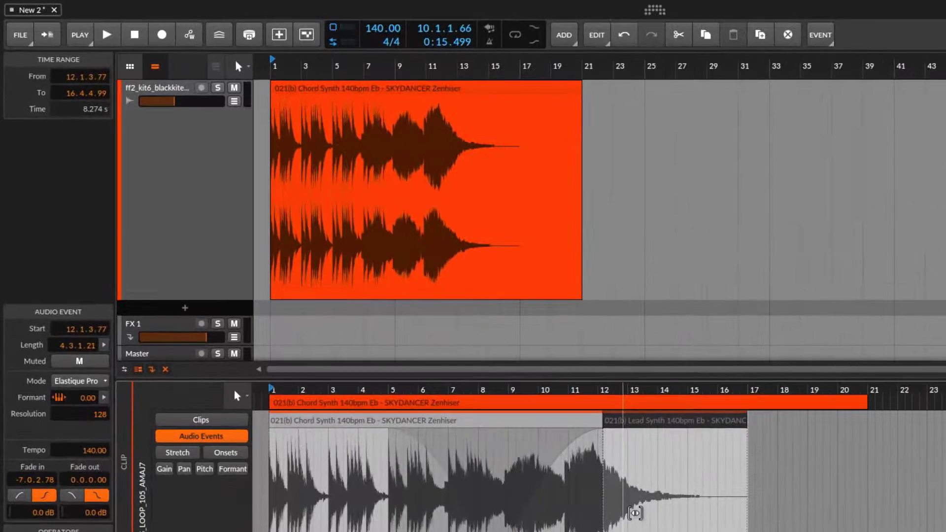
mouse_move(635, 512)
mouse_down()
mouse_move(598, 526)
mouse_move(652, 525)
mouse_move(615, 531)
mouse_up()
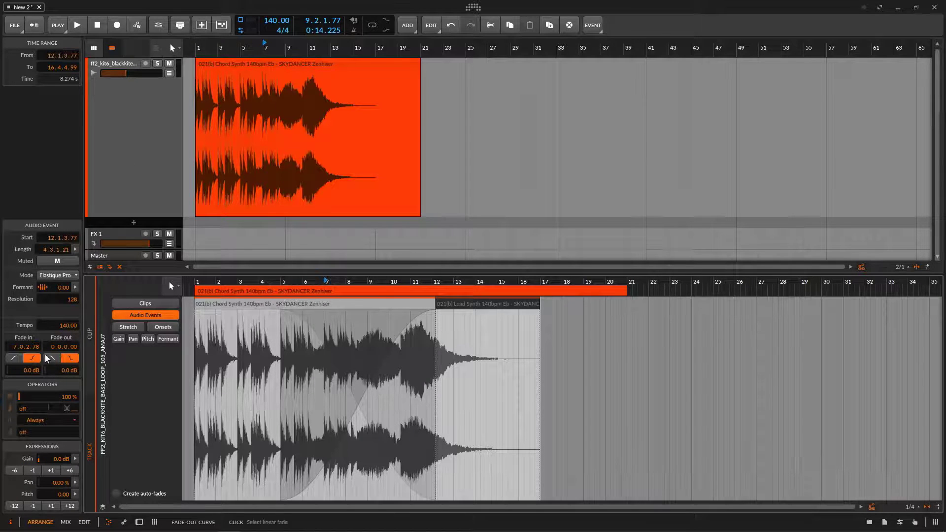
Review the fade commands available for the selected Lead Synth event: Reset Fades, Auto-Fade and Auto-Crossfade.
click(597, 26)
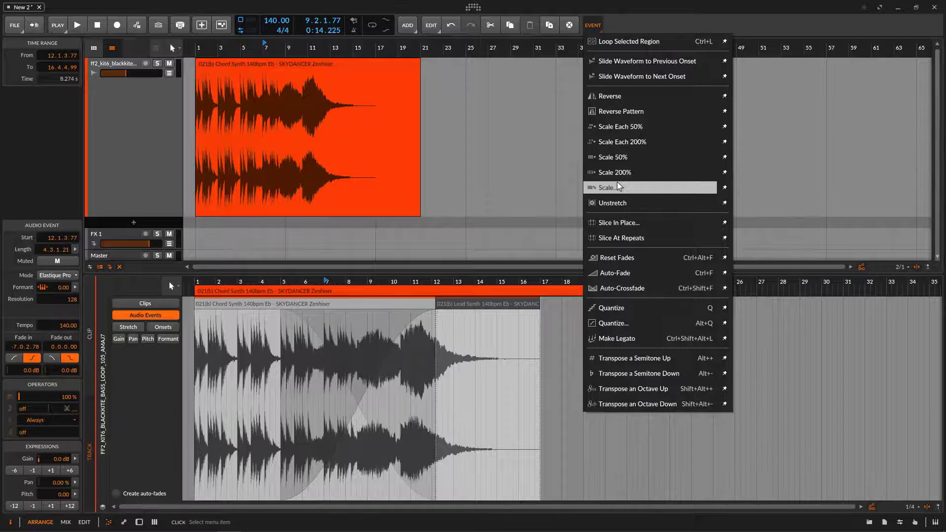
click(645, 16)
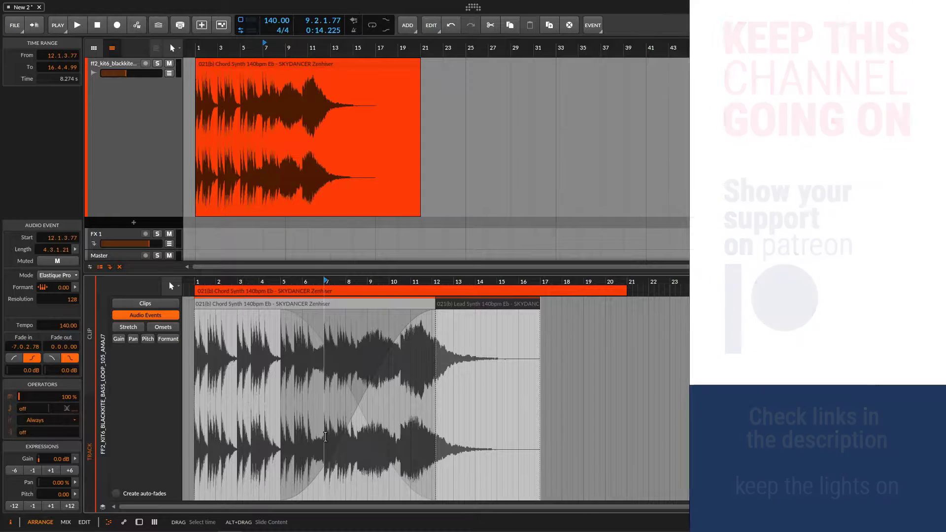
click(594, 25)
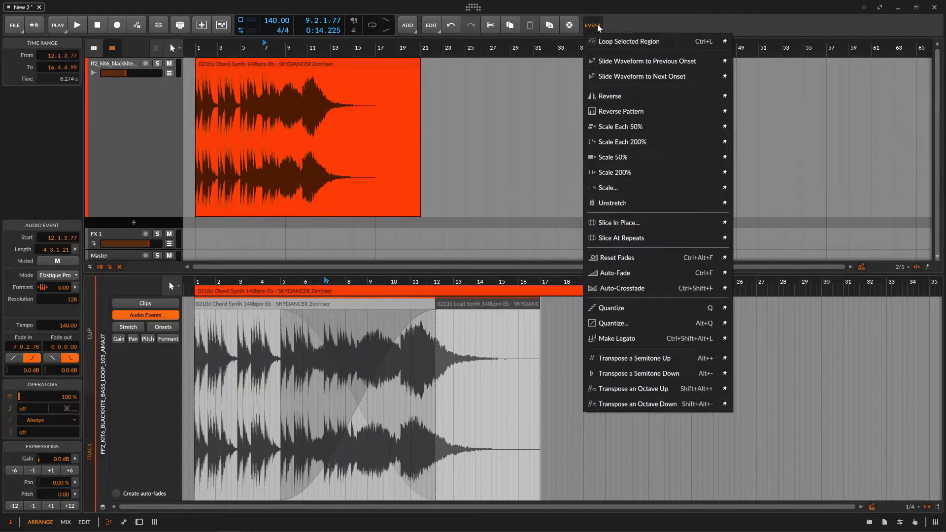